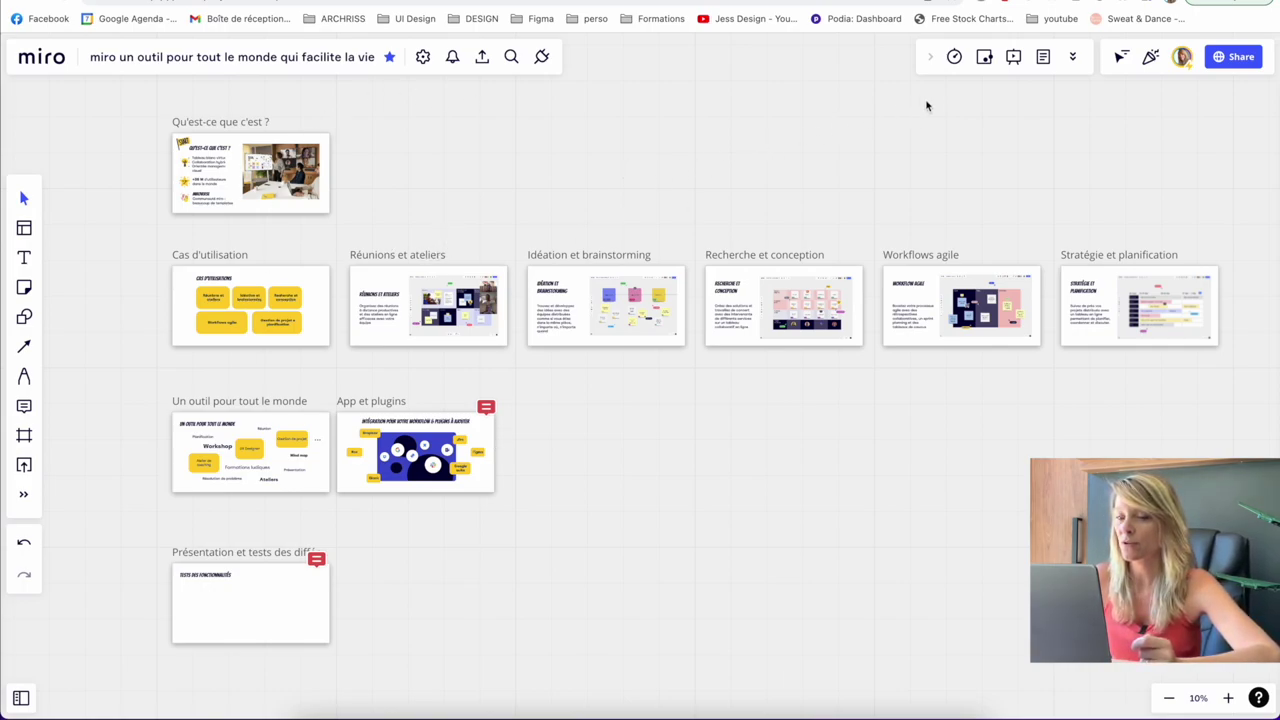
Start presentation mode and advance to the Cas d'utilisation slide listing five use cases.
{"action": "left_click", "coordinate": [1014, 58]}
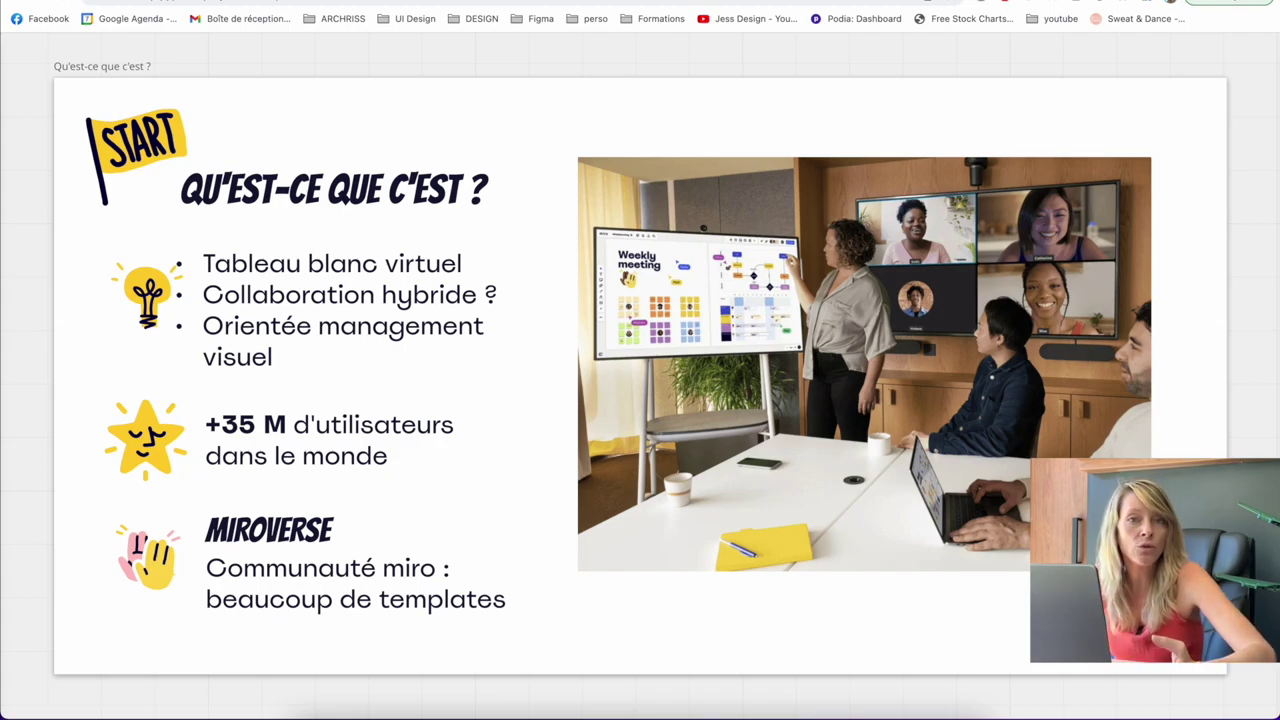
{"action": "scroll", "coordinate": [118, 251], "scroll_direction": "down", "scroll_amount": 10}
{"action": "scroll", "coordinate": [118, 251], "scroll_direction": "down", "scroll_amount": 5}
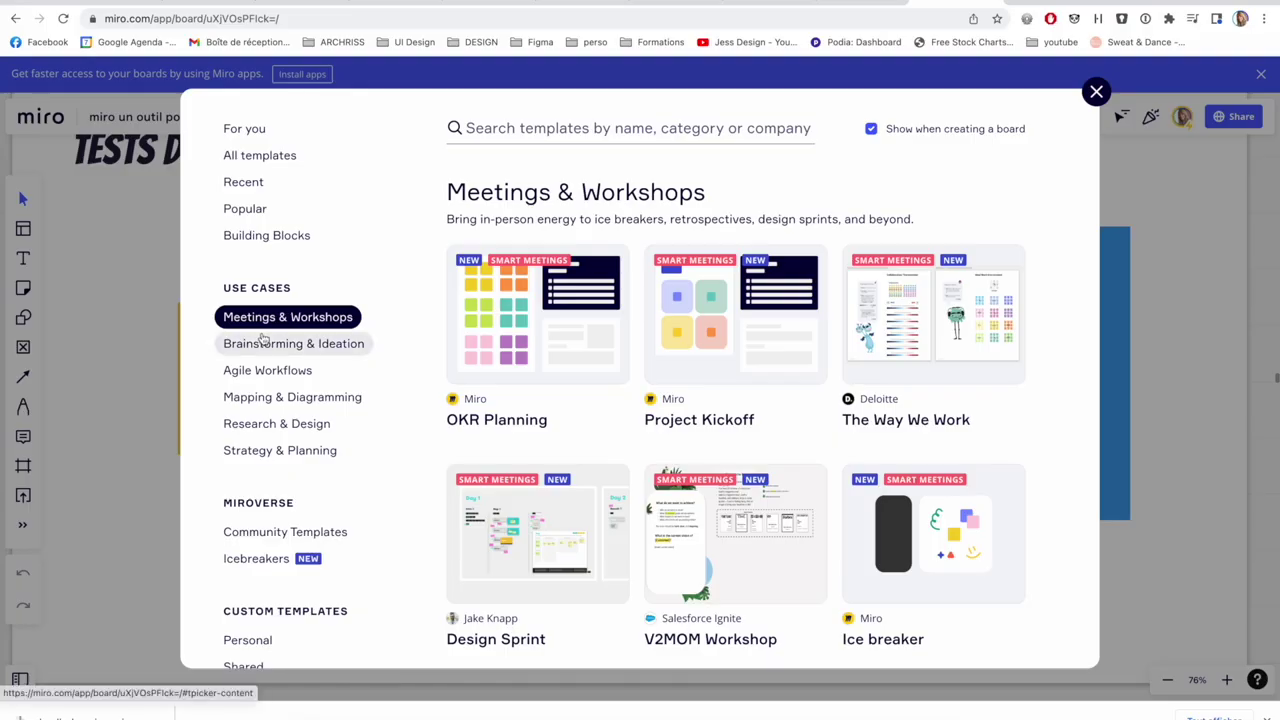
Browse the Strategy & Planning templates grid, then return to the Recherche et conception slide.
{"action": "left_click", "coordinate": [240, 451]}
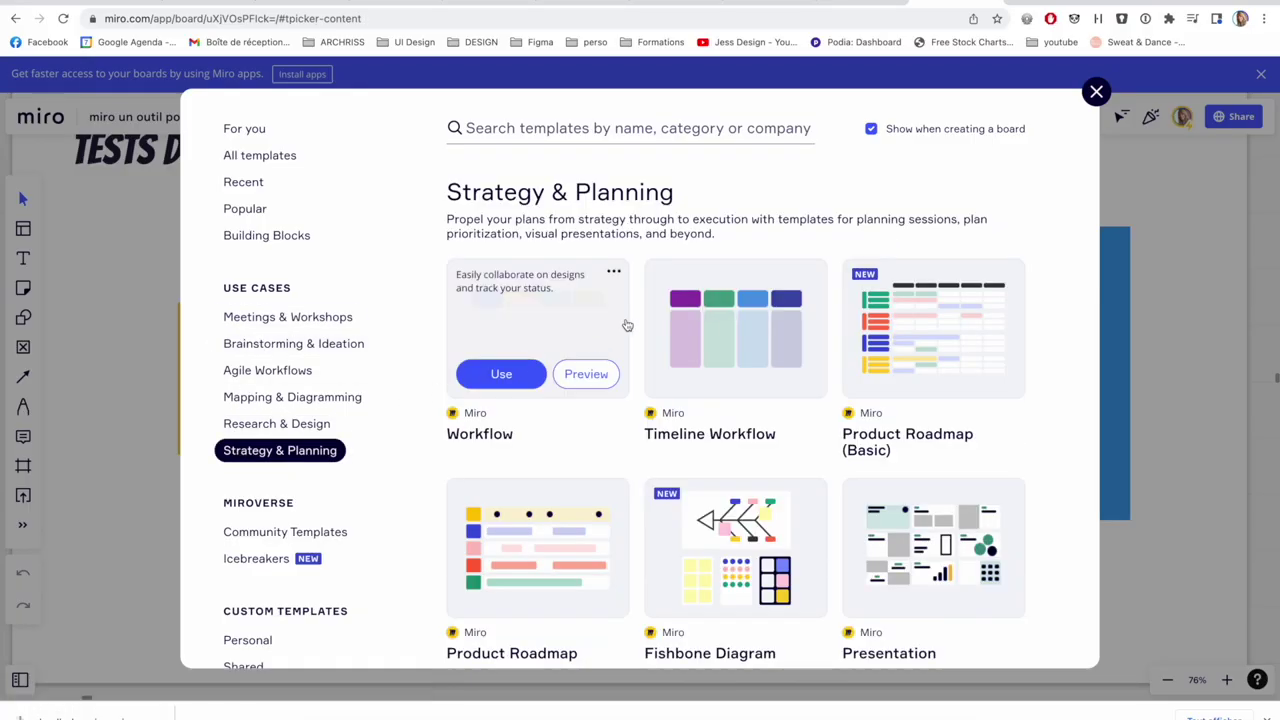
{"action": "scroll", "coordinate": [1046, 397], "scroll_direction": "down", "scroll_amount": 1}
{"action": "scroll", "coordinate": [1046, 397], "scroll_direction": "down", "scroll_amount": 2}
{"action": "scroll", "coordinate": [1046, 397], "scroll_direction": "down", "scroll_amount": 2}
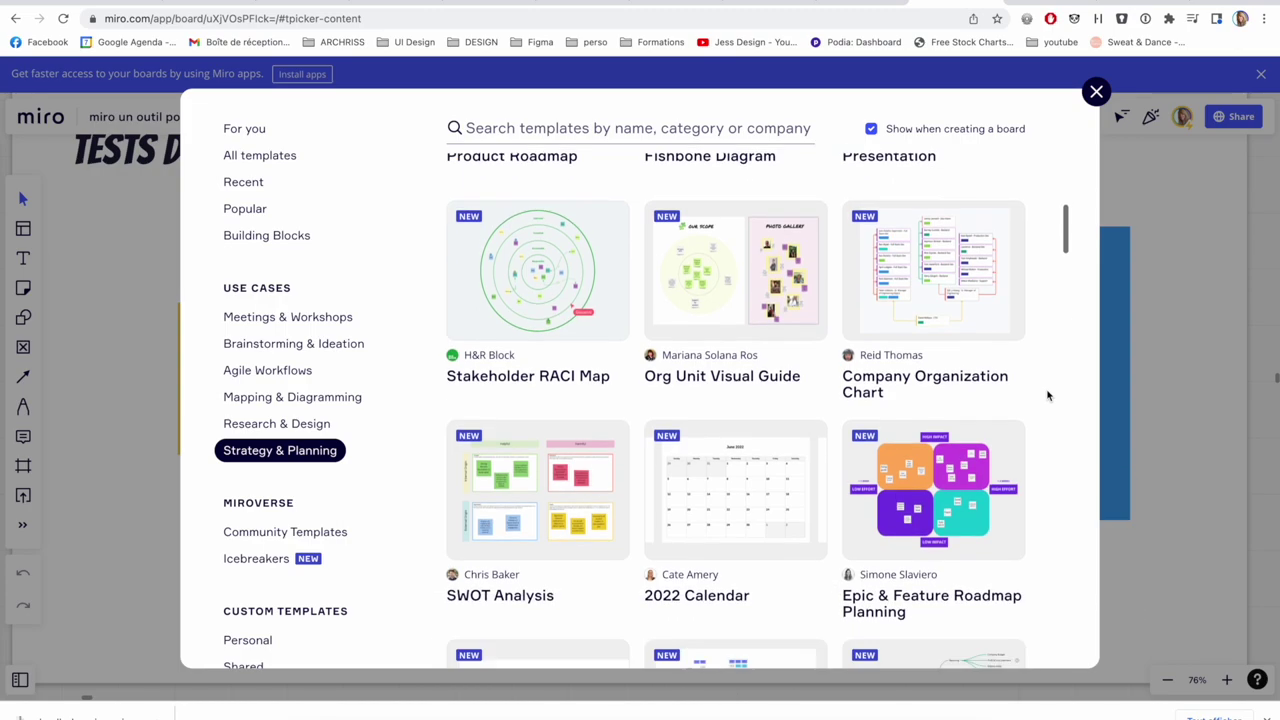
{"action": "scroll", "coordinate": [1048, 396], "scroll_direction": "down", "scroll_amount": 3}
{"action": "scroll", "coordinate": [1048, 396], "scroll_direction": "down", "scroll_amount": 3}
{"action": "scroll", "coordinate": [1048, 396], "scroll_direction": "down", "scroll_amount": 3}
{"action": "scroll", "coordinate": [1048, 396], "scroll_direction": "down", "scroll_amount": 3}
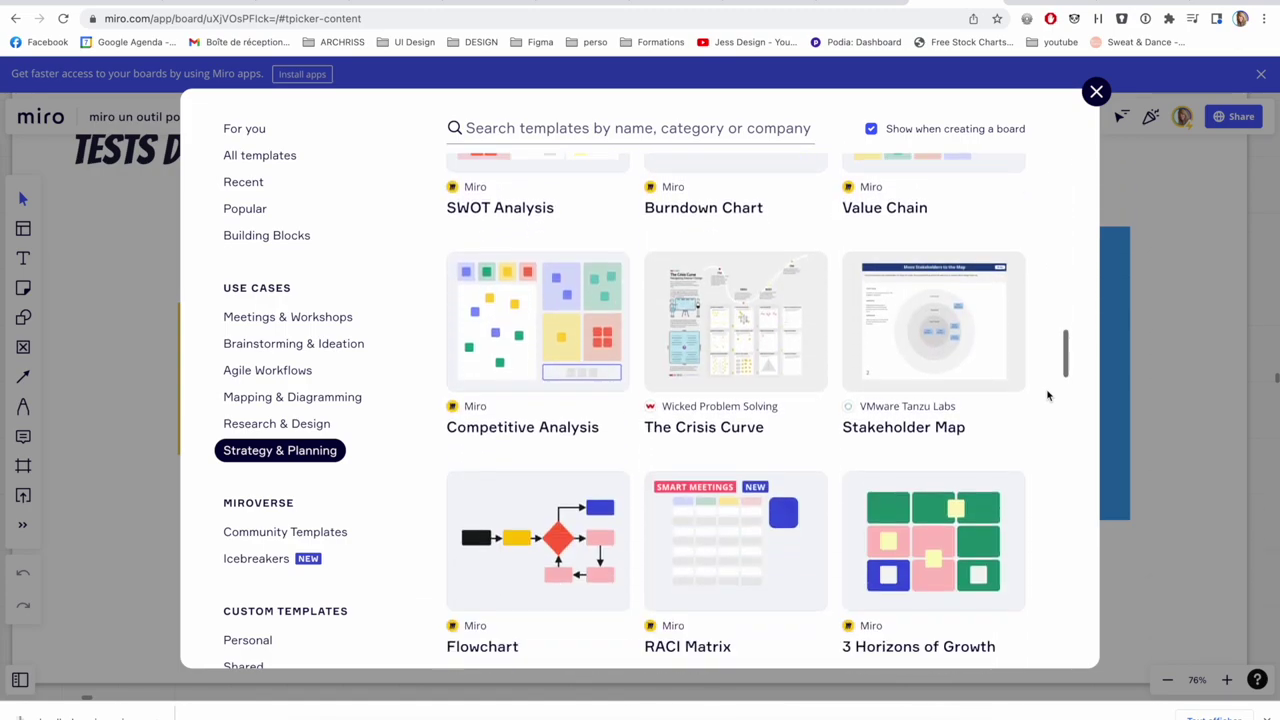
{"action": "scroll", "coordinate": [1048, 396], "scroll_direction": "down", "scroll_amount": 4}
{"action": "scroll", "coordinate": [1048, 396], "scroll_direction": "down", "scroll_amount": 5}
{"action": "scroll", "coordinate": [1048, 396], "scroll_direction": "down", "scroll_amount": 2}
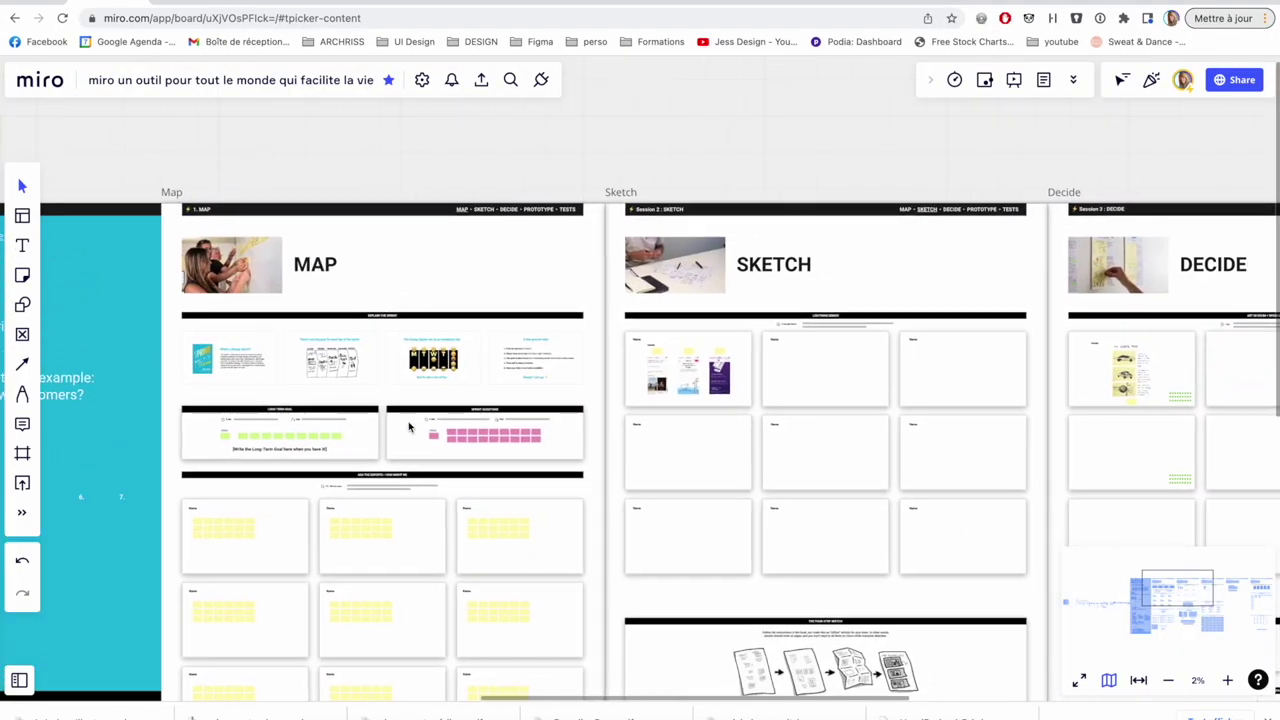
Scroll across the Remote Design Sprint board from Map through Test to Wrap Up.
{"action": "scroll", "coordinate": [337, 406], "scroll_direction": "up", "scroll_amount": 3}
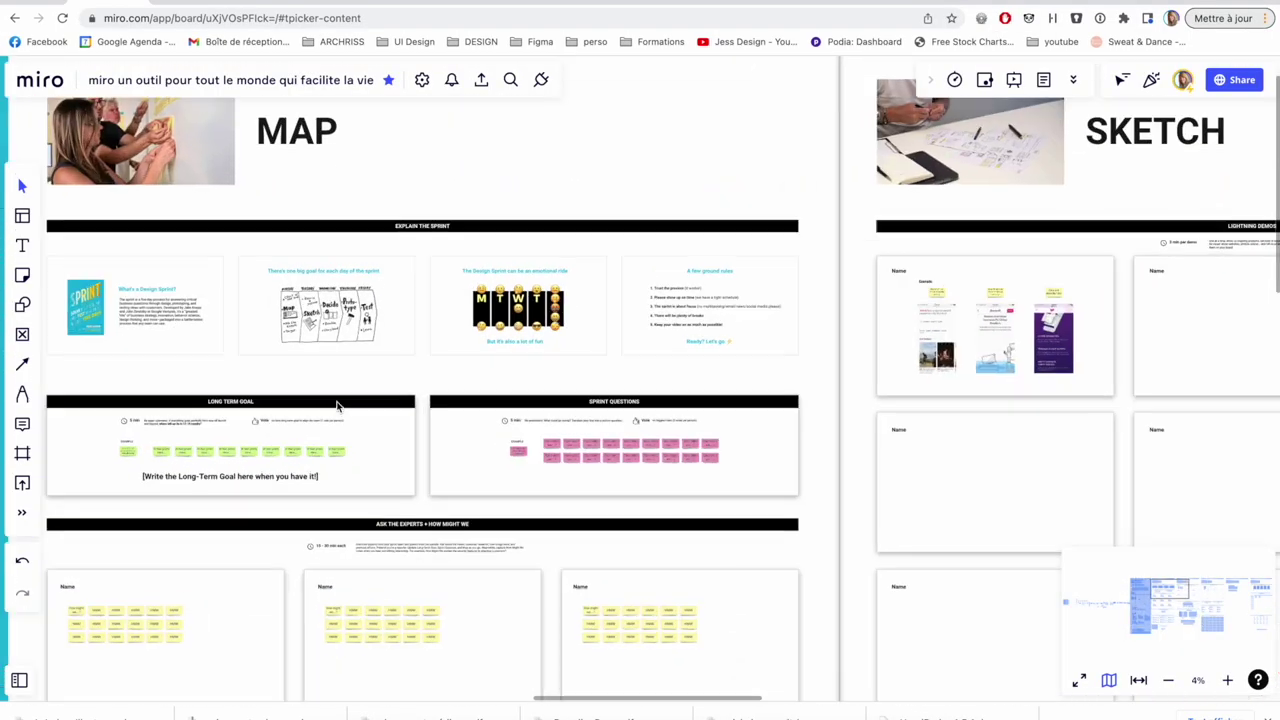
{"action": "scroll", "coordinate": [337, 406], "scroll_direction": "down", "scroll_amount": 10}
{"action": "scroll", "coordinate": [337, 406], "scroll_direction": "down", "scroll_amount": 3}
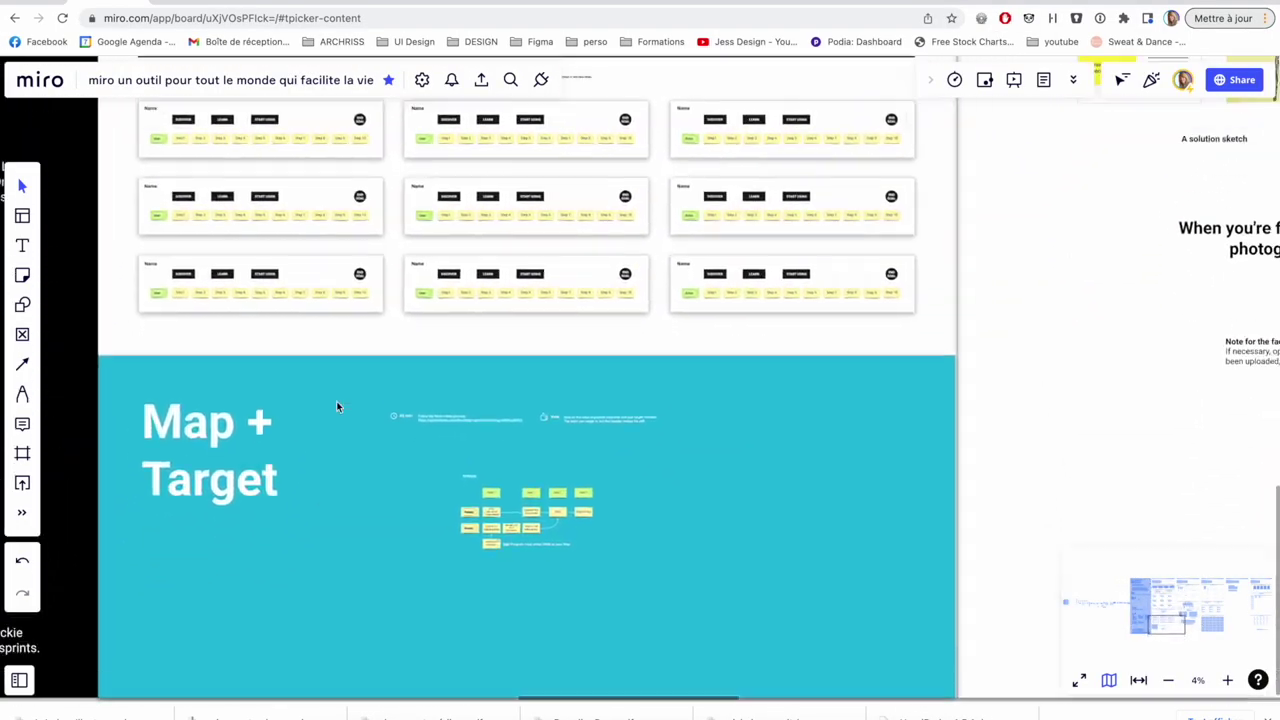
{"action": "scroll", "coordinate": [337, 406], "scroll_direction": "right", "scroll_amount": 10}
{"action": "scroll", "coordinate": [337, 406], "scroll_direction": "down", "scroll_amount": 5}
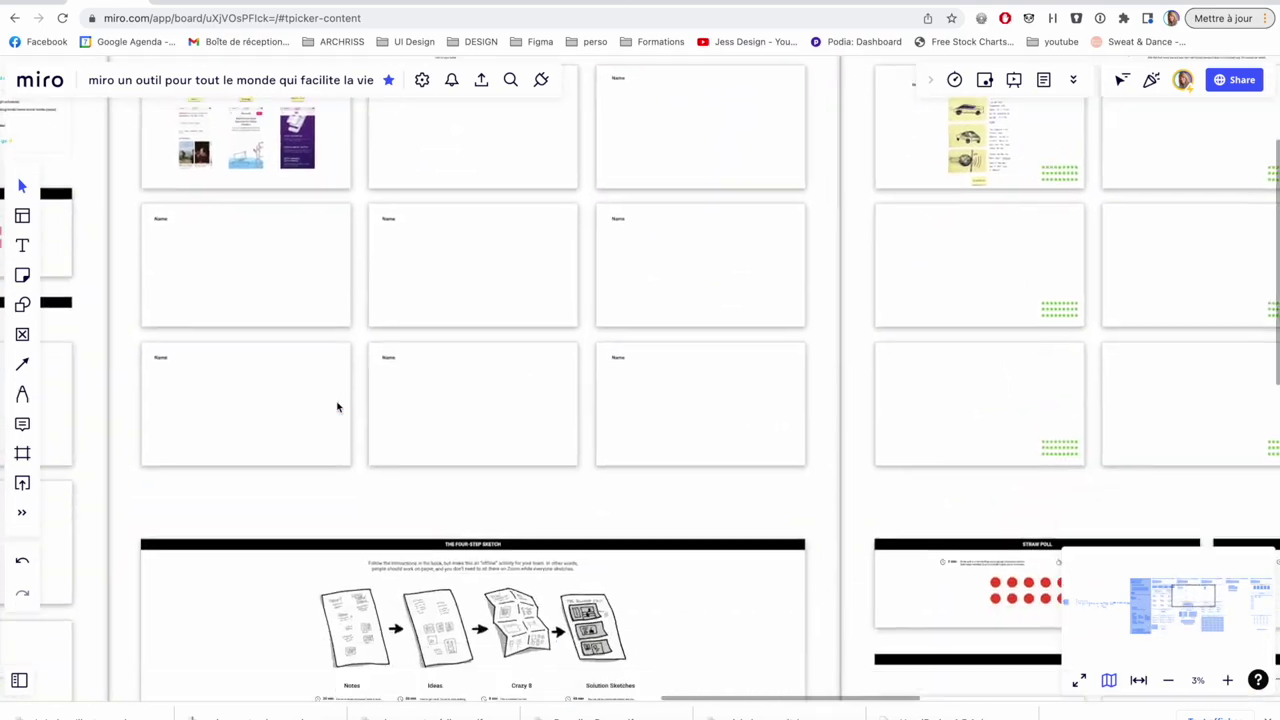
{"action": "scroll", "coordinate": [337, 406], "scroll_direction": "down", "scroll_amount": 5}
{"action": "scroll", "coordinate": [337, 406], "scroll_direction": "down", "scroll_amount": 5}
{"action": "scroll", "coordinate": [337, 406], "scroll_direction": "down", "scroll_amount": 2}
{"action": "scroll", "coordinate": [337, 406], "scroll_direction": "right", "scroll_amount": 10}
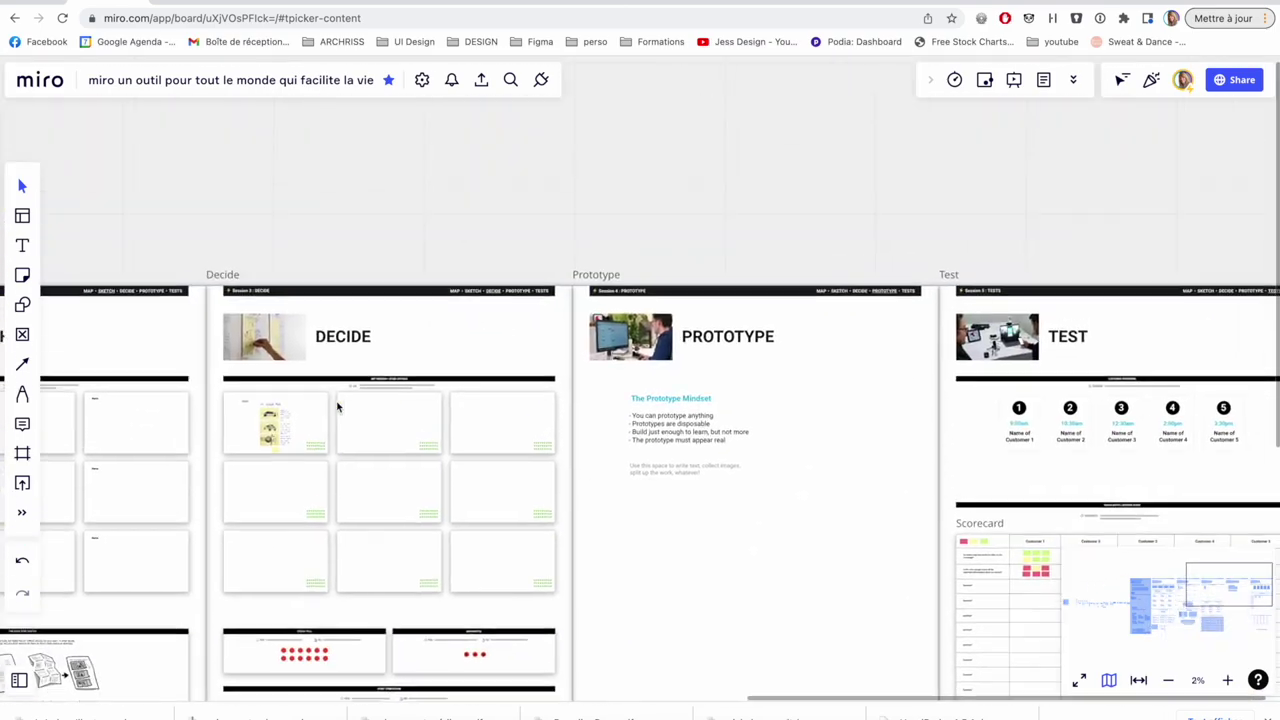
{"action": "scroll", "coordinate": [337, 406], "scroll_direction": "up", "scroll_amount": 3}
{"action": "scroll", "coordinate": [337, 406], "scroll_direction": "up", "scroll_amount": 3}
{"action": "scroll", "coordinate": [337, 406], "scroll_direction": "up", "scroll_amount": 2}
{"action": "scroll", "coordinate": [337, 406], "scroll_direction": "down", "scroll_amount": 5}
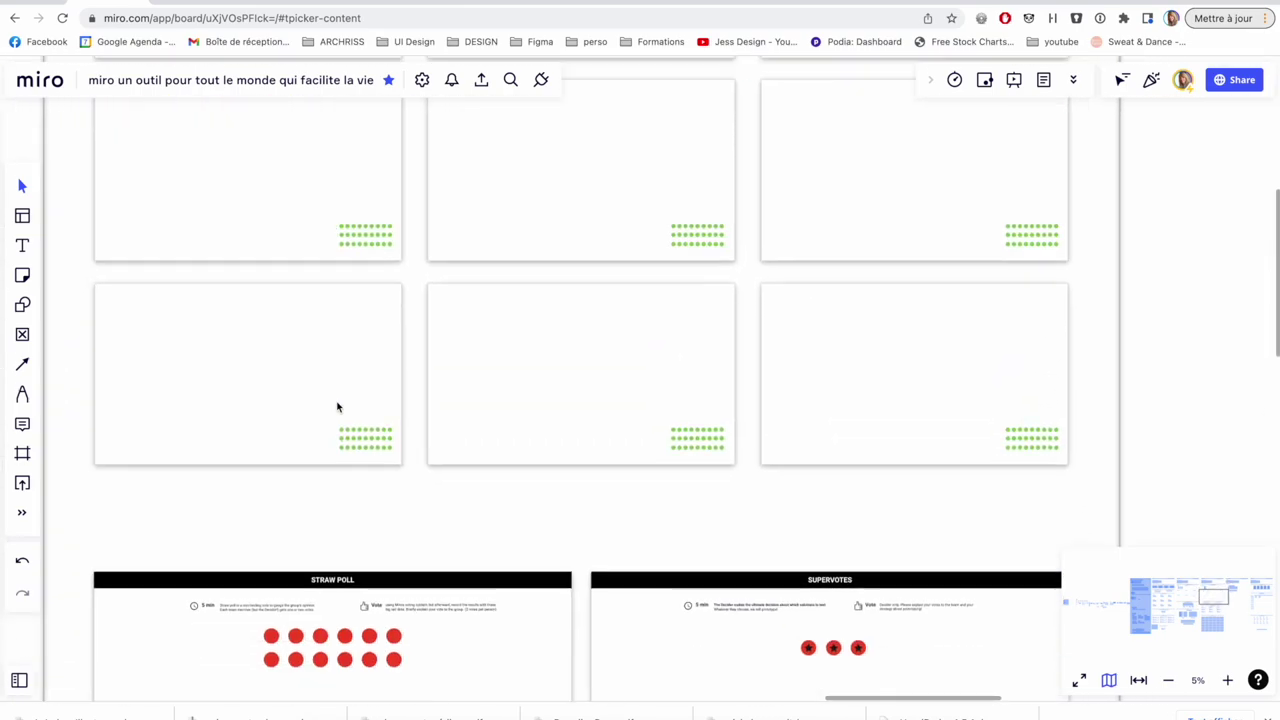
{"action": "scroll", "coordinate": [337, 406], "scroll_direction": "down", "scroll_amount": 5}
{"action": "scroll", "coordinate": [337, 406], "scroll_direction": "down", "scroll_amount": 5}
{"action": "scroll", "coordinate": [337, 406], "scroll_direction": "down", "scroll_amount": 5}
{"action": "scroll", "coordinate": [337, 406], "scroll_direction": "down", "scroll_amount": 5}
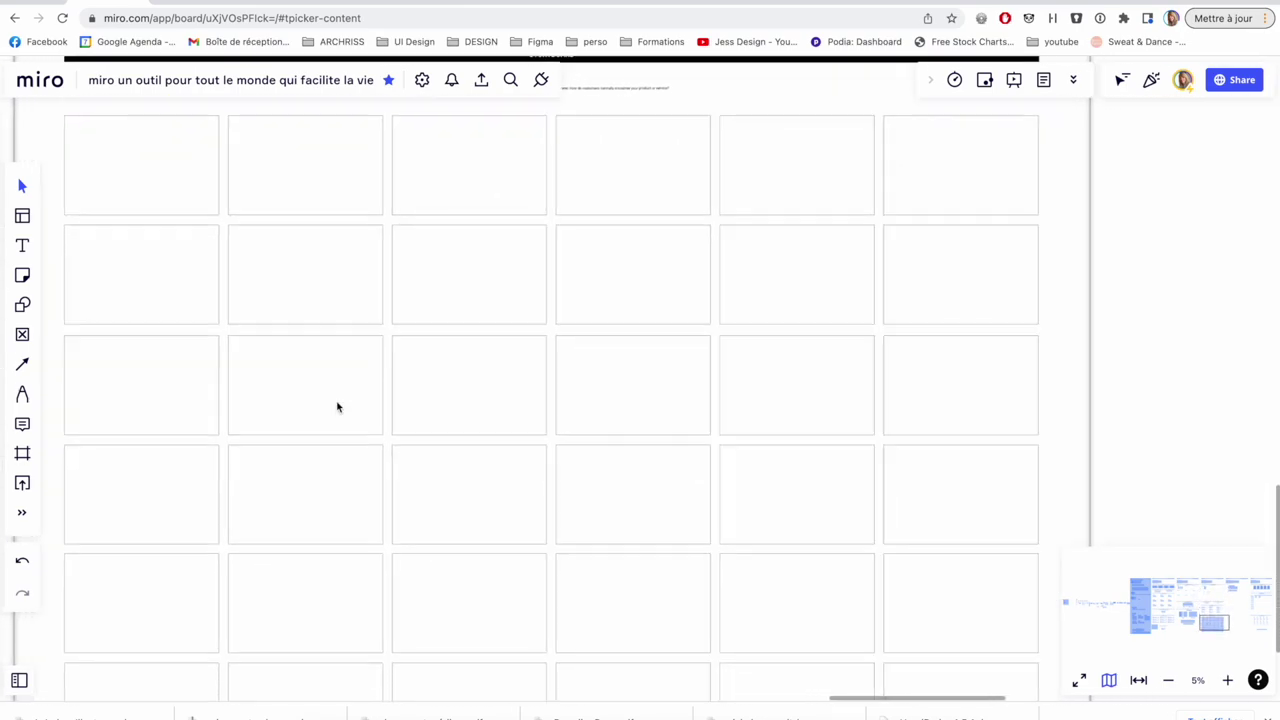
{"action": "scroll", "coordinate": [337, 406], "scroll_direction": "down", "scroll_amount": 3}
{"action": "scroll", "coordinate": [337, 406], "scroll_direction": "right", "scroll_amount": 10}
{"action": "scroll", "coordinate": [337, 406], "scroll_direction": "right", "scroll_amount": 2}
{"action": "scroll", "coordinate": [337, 406], "scroll_direction": "right", "scroll_amount": 5}
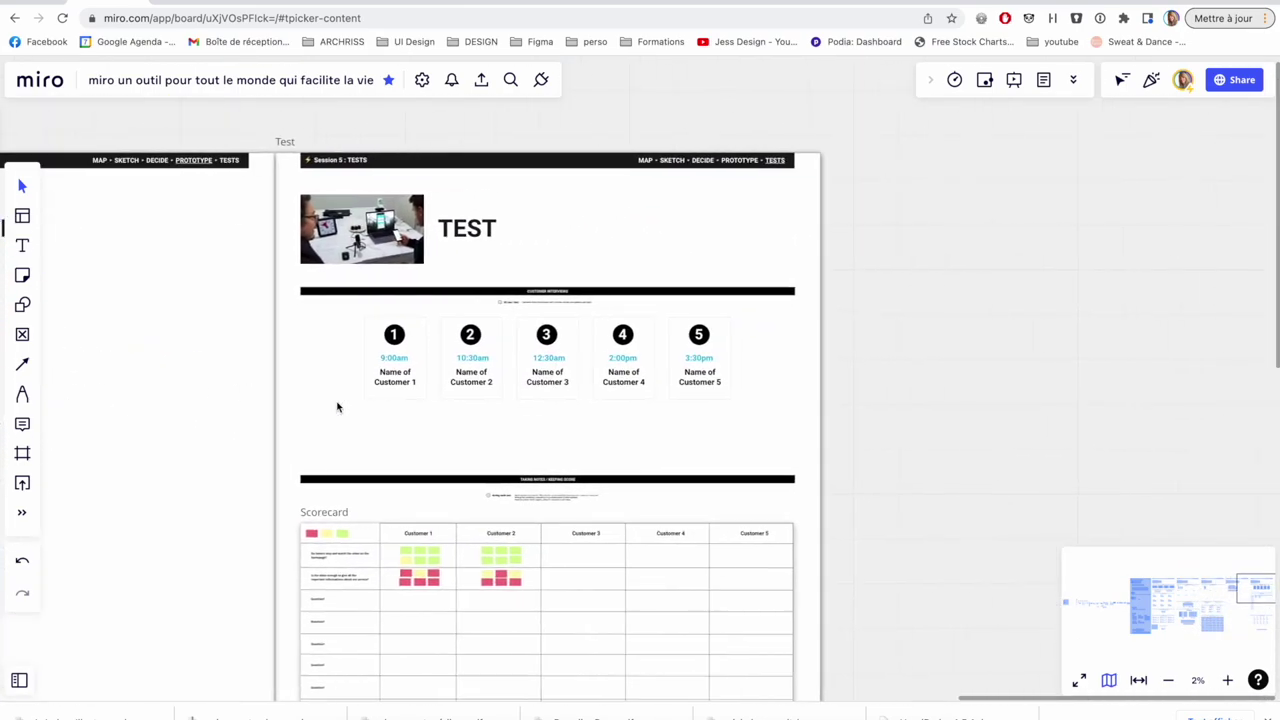
{"action": "scroll", "coordinate": [389, 382], "scroll_direction": "down", "scroll_amount": 3}
{"action": "scroll", "coordinate": [389, 382], "scroll_direction": "down", "scroll_amount": 5}
{"action": "scroll", "coordinate": [389, 382], "scroll_direction": "down", "scroll_amount": 5}
{"action": "scroll", "coordinate": [389, 382], "scroll_direction": "down", "scroll_amount": 5}
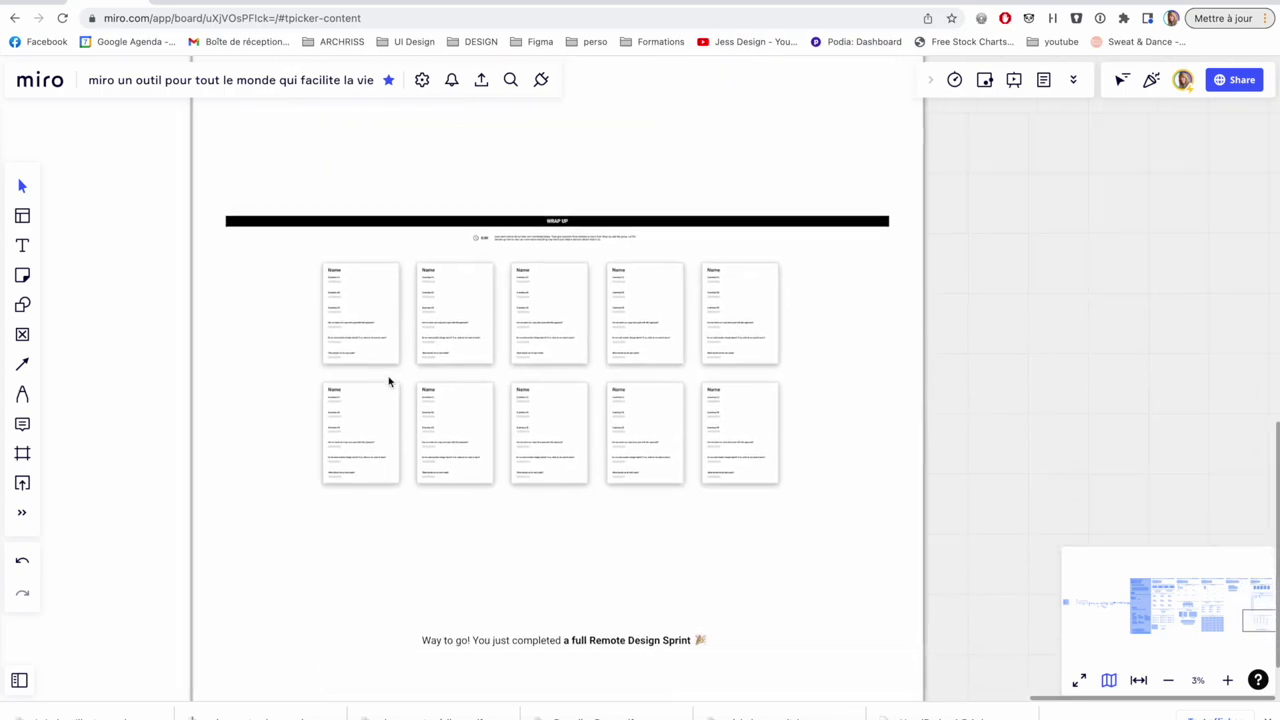
{"action": "scroll", "coordinate": [391, 380], "scroll_direction": "down", "scroll_amount": 5}
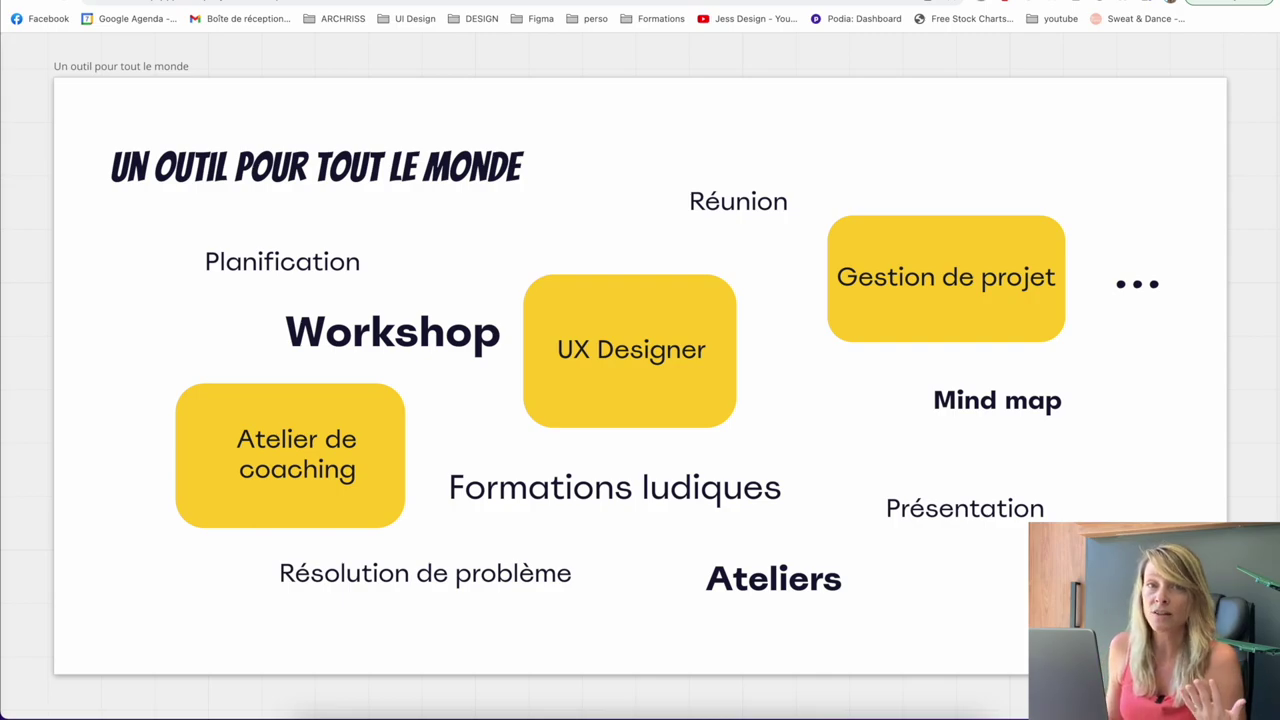
Step forward through App et plugins to the empty Tests des fonctionnalités slide.
{"action": "key", "text": "Right"}
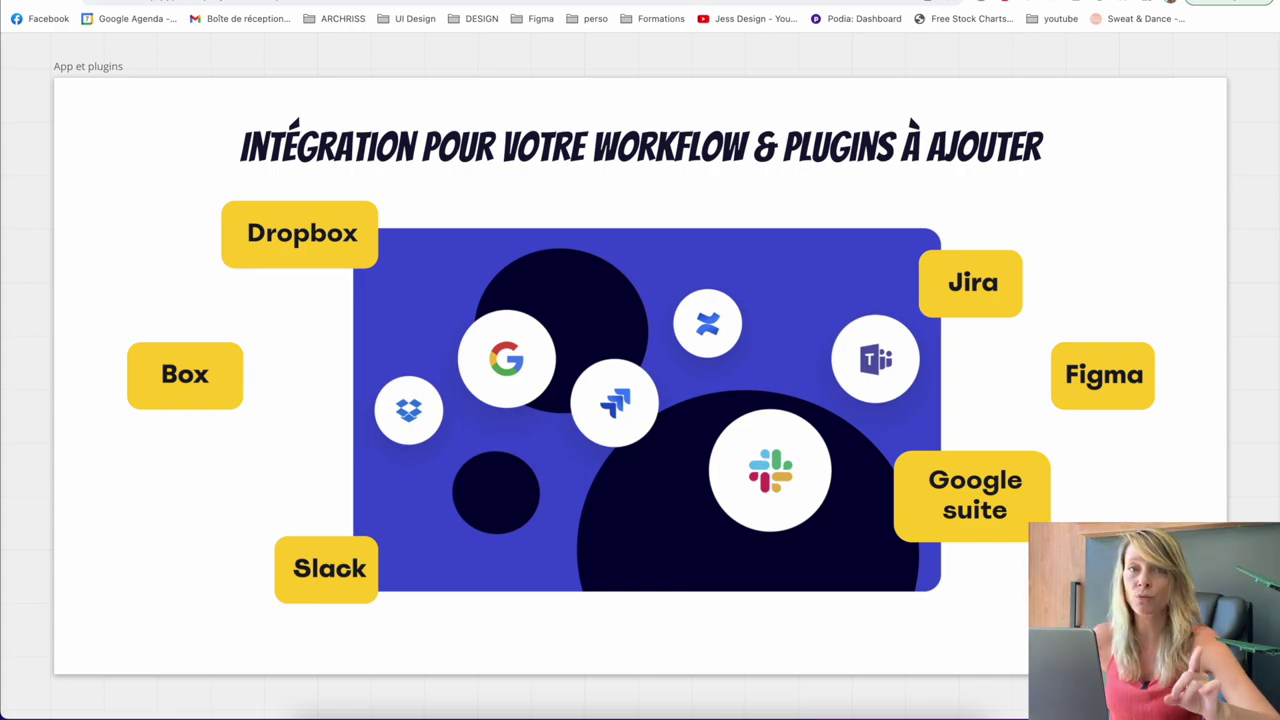
{"action": "key", "text": "Right"}
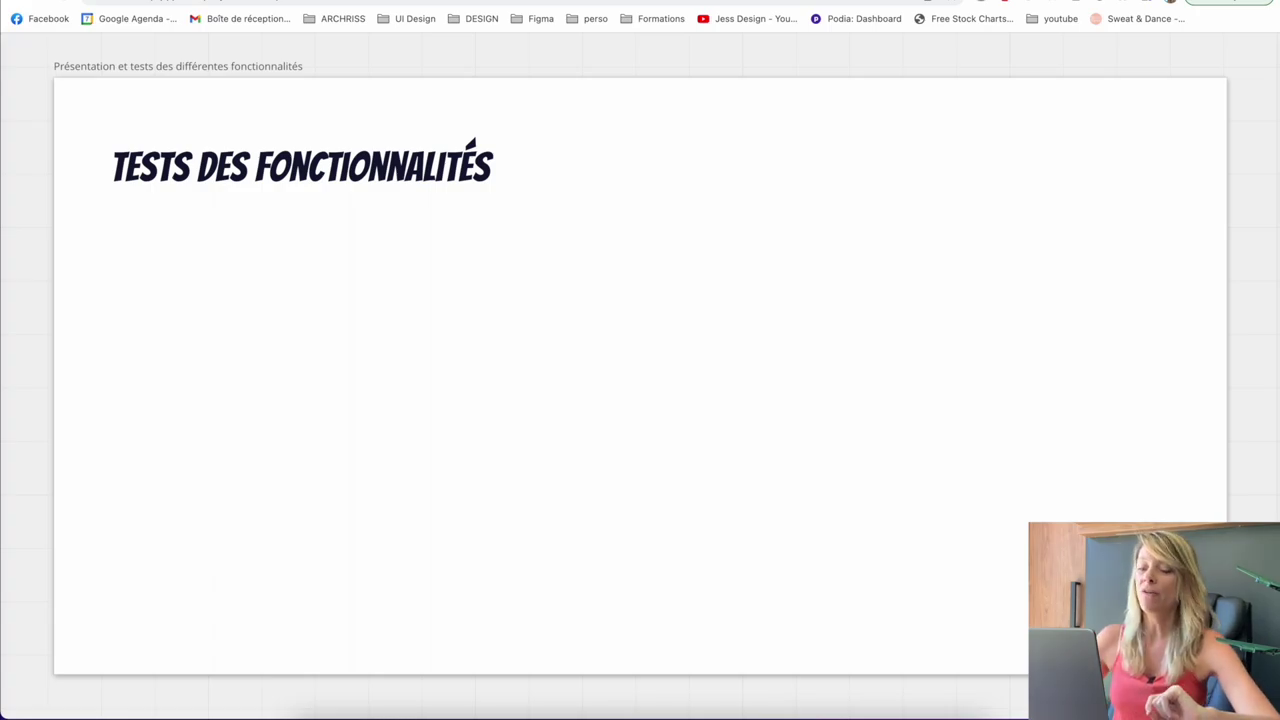
Leave the presentation and glance at the board's details panel.
{"action": "key", "text": "Escape"}
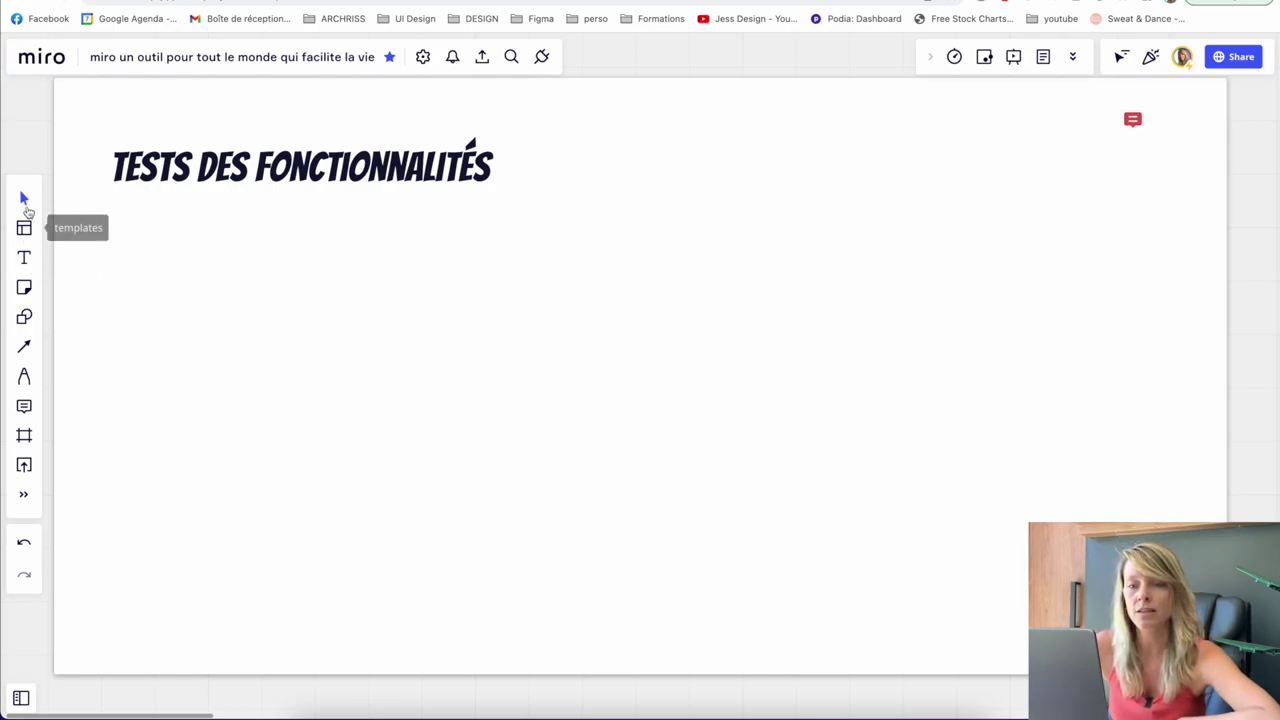
{"action": "left_click", "coordinate": [215, 63]}
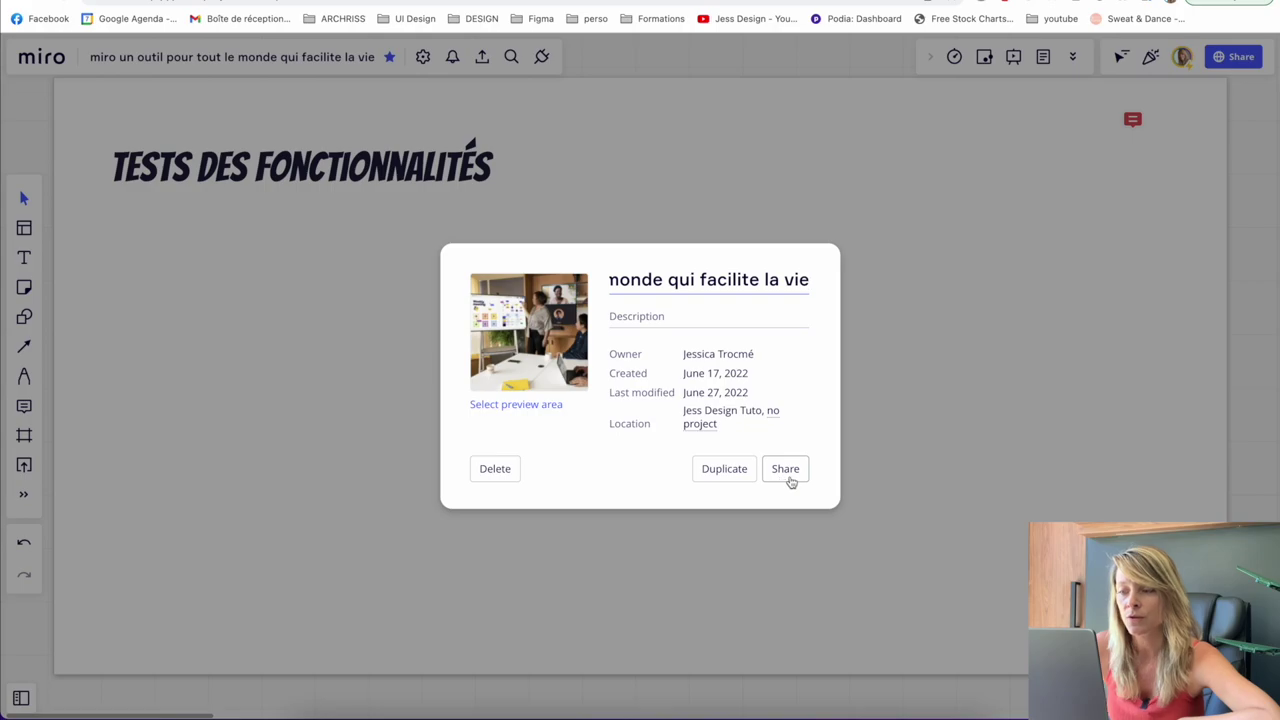
{"action": "left_click", "coordinate": [549, 136]}
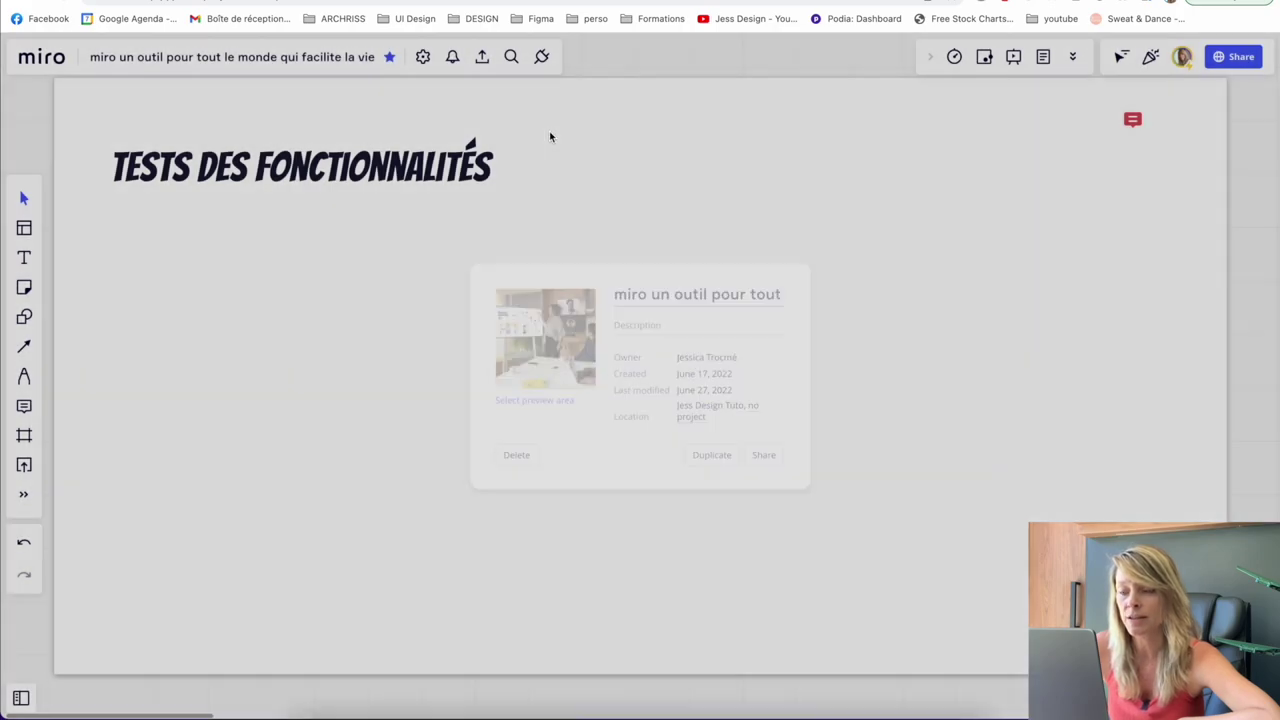
Set the board's background grid to Line grid.
{"action": "left_click", "coordinate": [422, 56]}
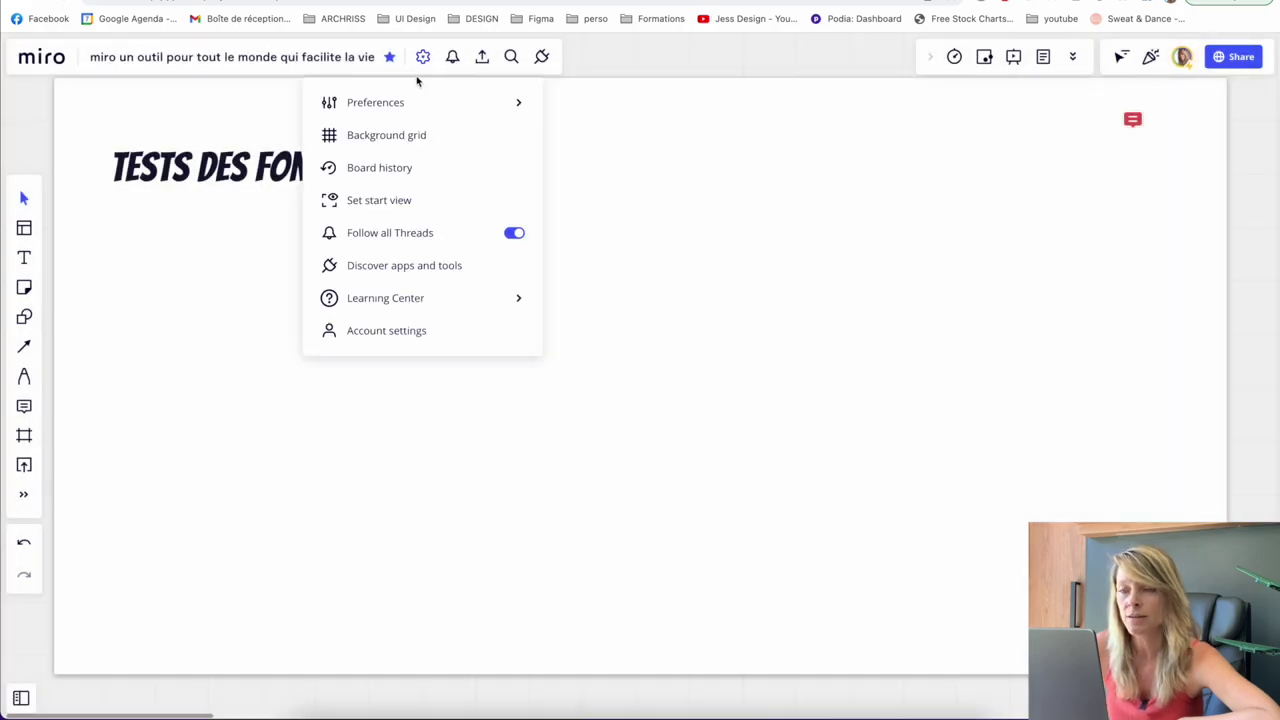
{"action": "left_click", "coordinate": [388, 137]}
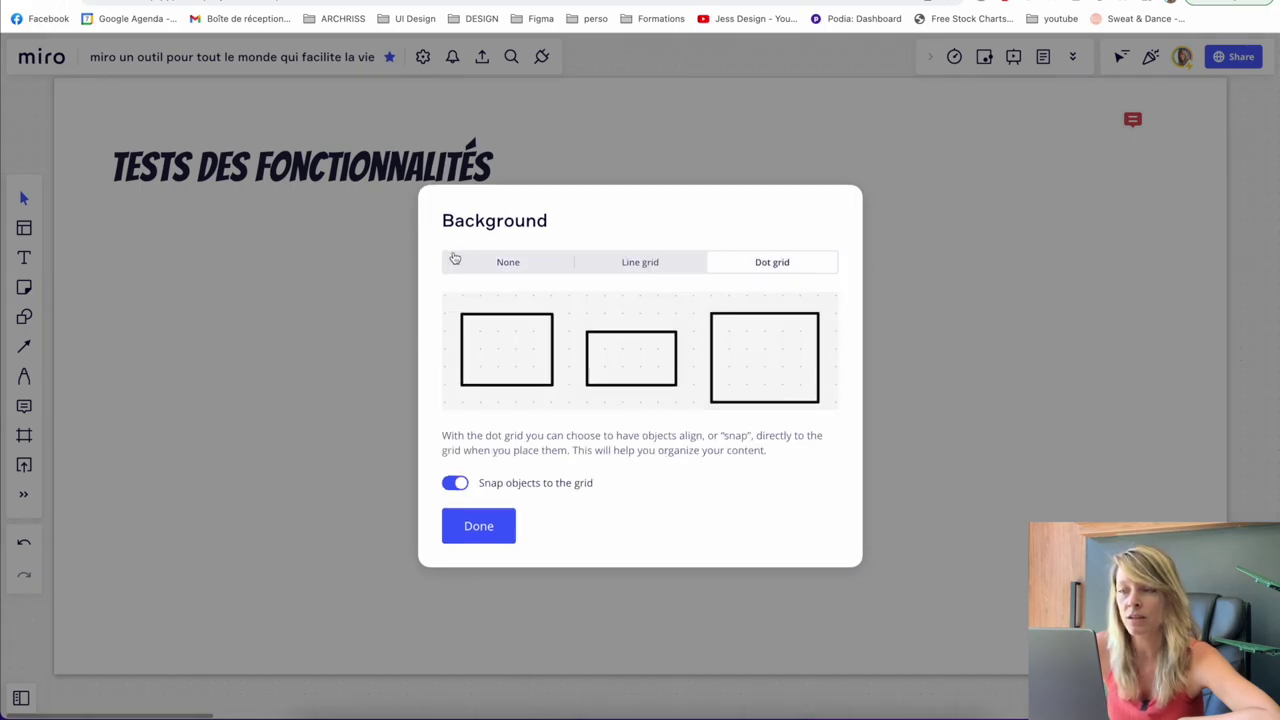
{"action": "left_click", "coordinate": [507, 262]}
{"action": "left_click", "coordinate": [625, 269]}
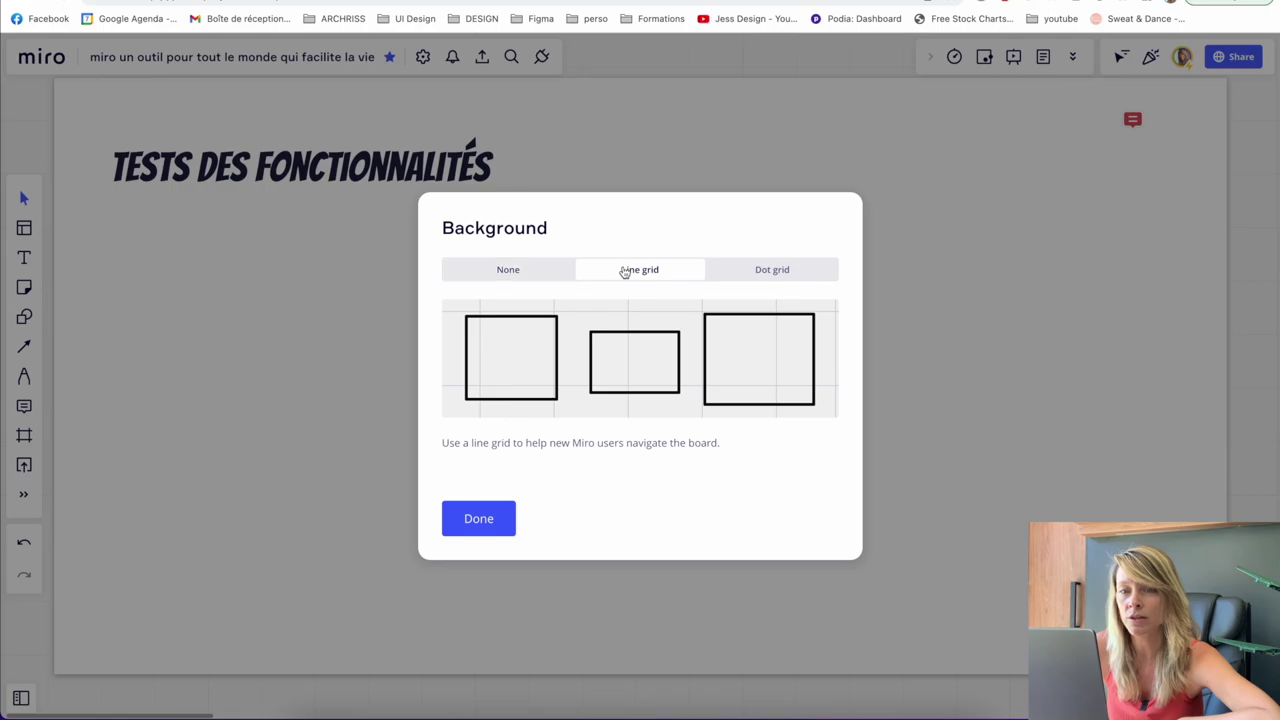
{"action": "left_click", "coordinate": [492, 518]}
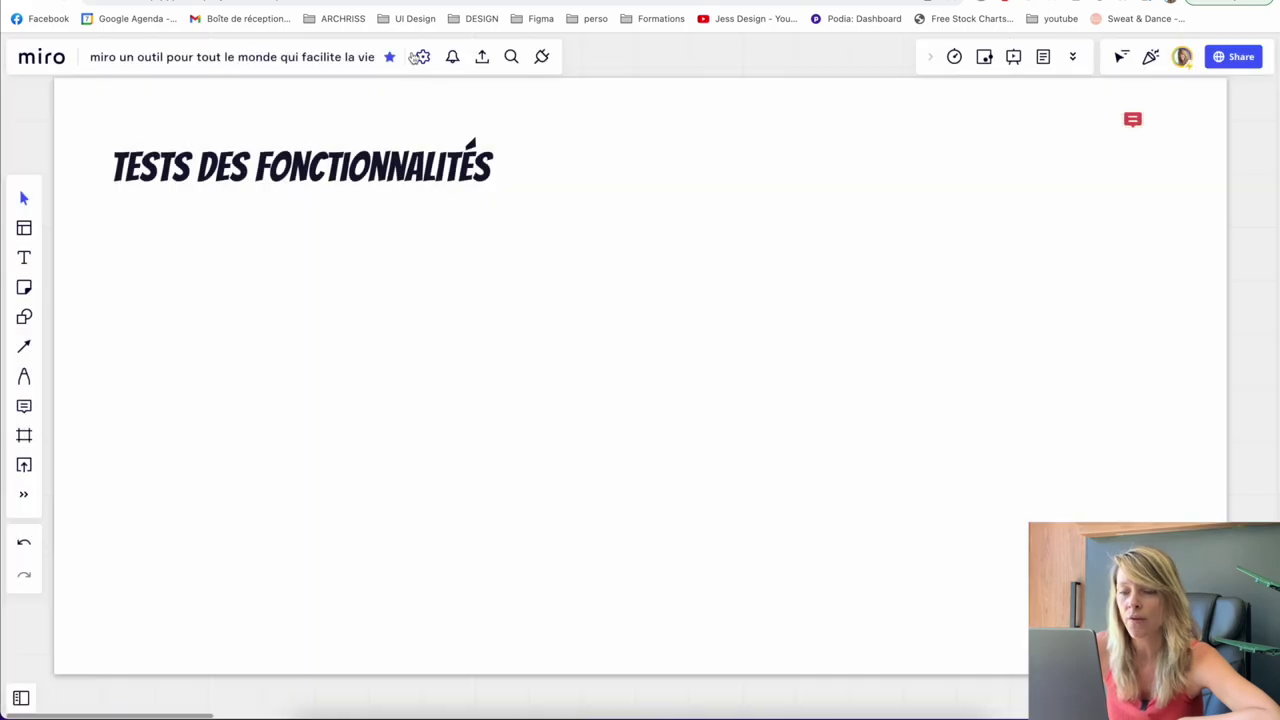
{"action": "left_click", "coordinate": [423, 57]}
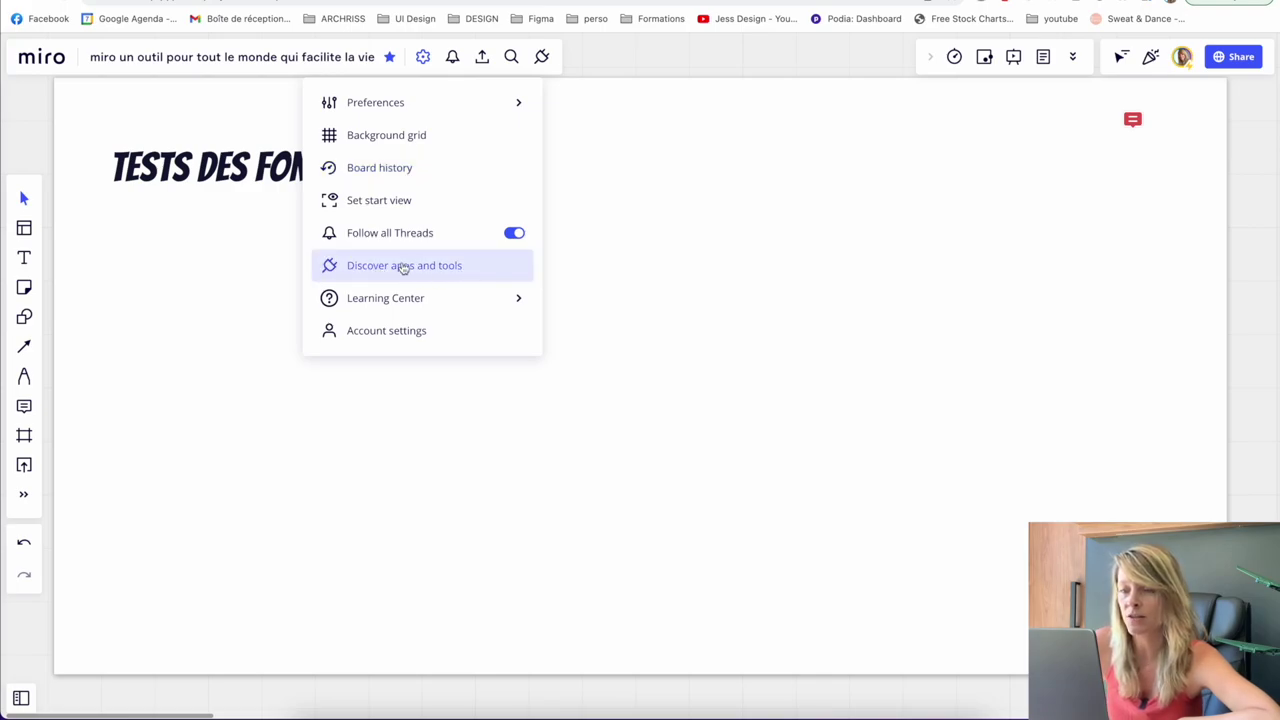
Browse the Discover apps and tools catalogue, then check and dismiss the notifications panel.
{"action": "left_click", "coordinate": [338, 270]}
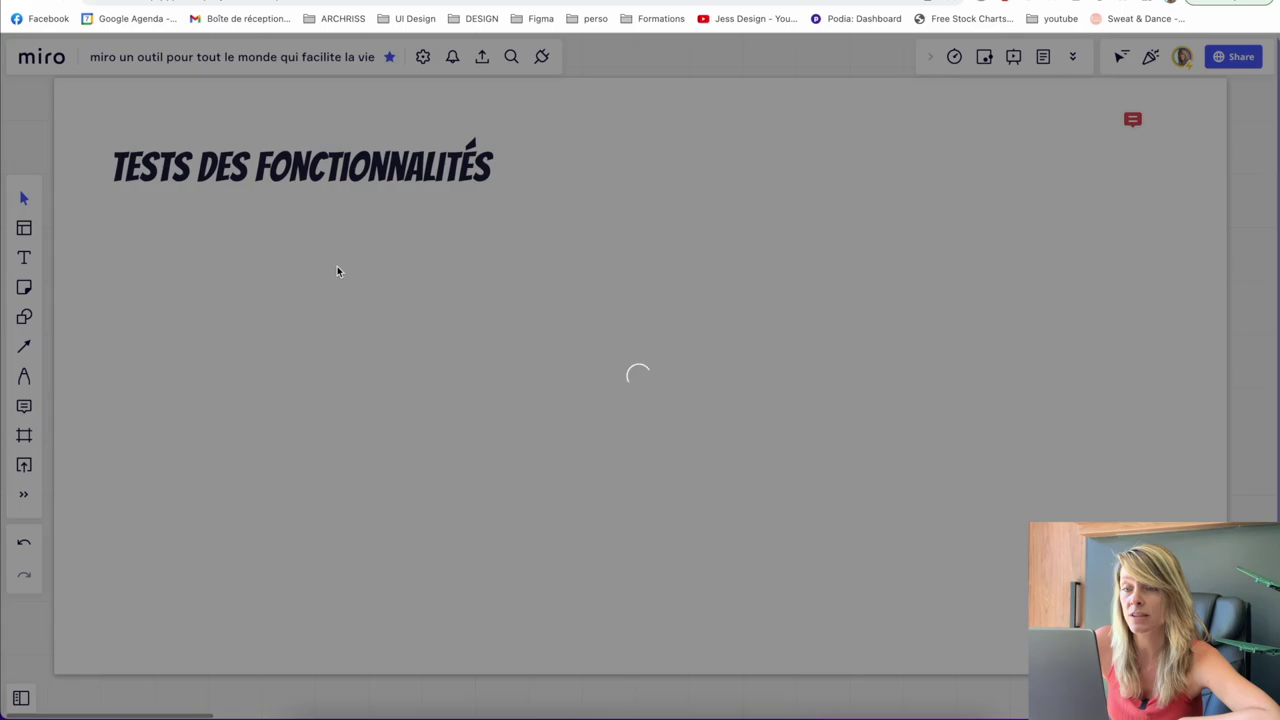
{"action": "scroll", "coordinate": [380, 260], "scroll_direction": "down", "scroll_amount": 2}
{"action": "scroll", "coordinate": [400, 255], "scroll_direction": "up", "scroll_amount": 1}
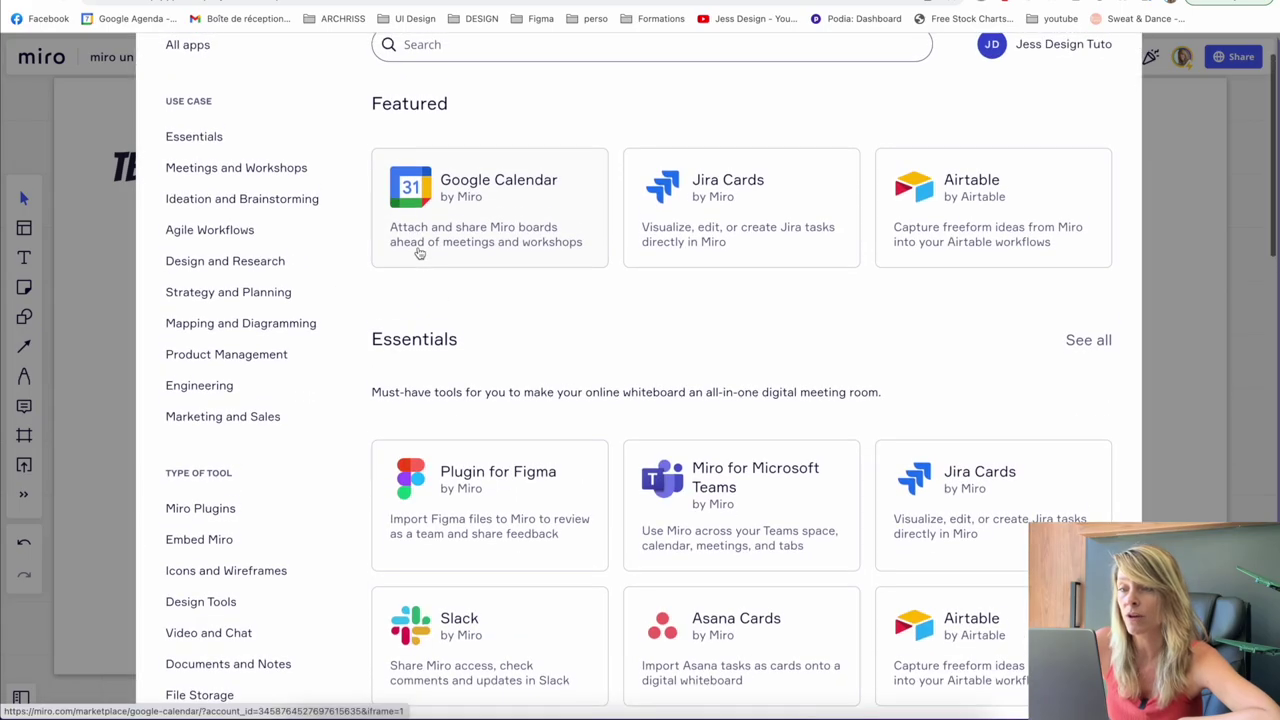
{"action": "scroll", "coordinate": [415, 250], "scroll_direction": "down", "scroll_amount": 2}
{"action": "scroll", "coordinate": [418, 248], "scroll_direction": "up", "scroll_amount": 1}
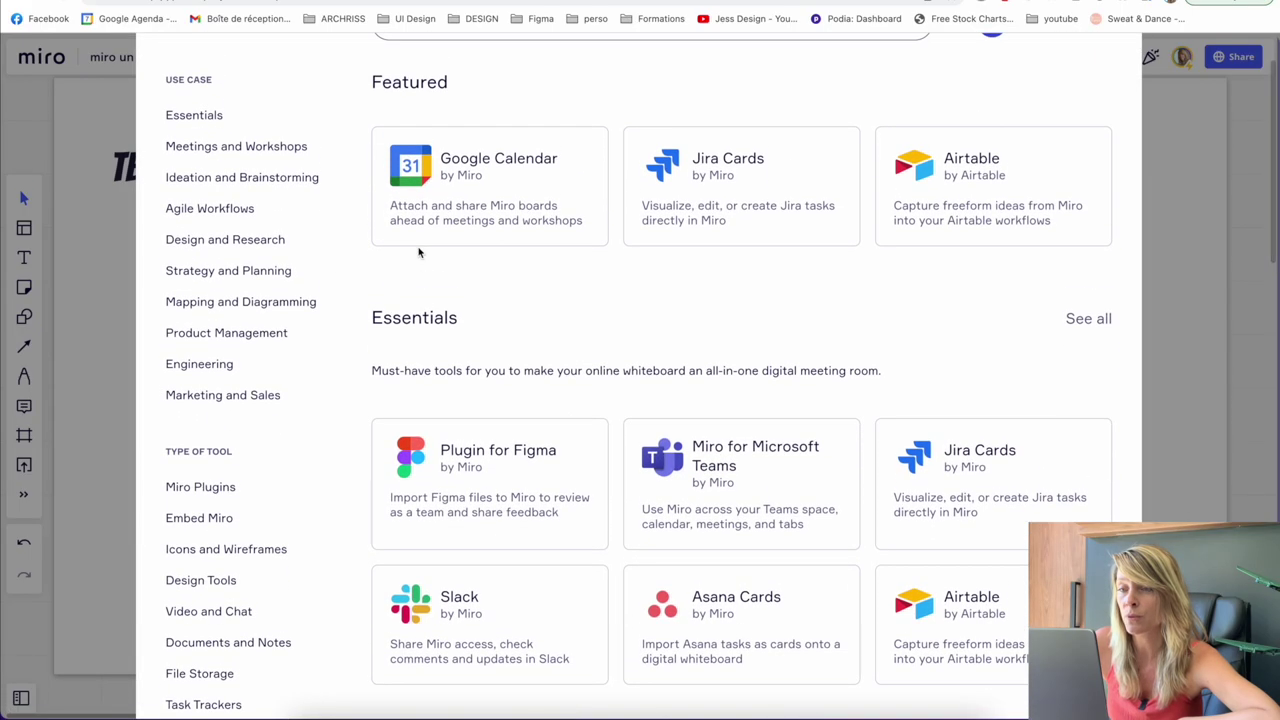
{"action": "scroll", "coordinate": [419, 251], "scroll_direction": "down", "scroll_amount": 1}
{"action": "scroll", "coordinate": [419, 252], "scroll_direction": "down", "scroll_amount": 2}
{"action": "scroll", "coordinate": [419, 252], "scroll_direction": "down", "scroll_amount": 1}
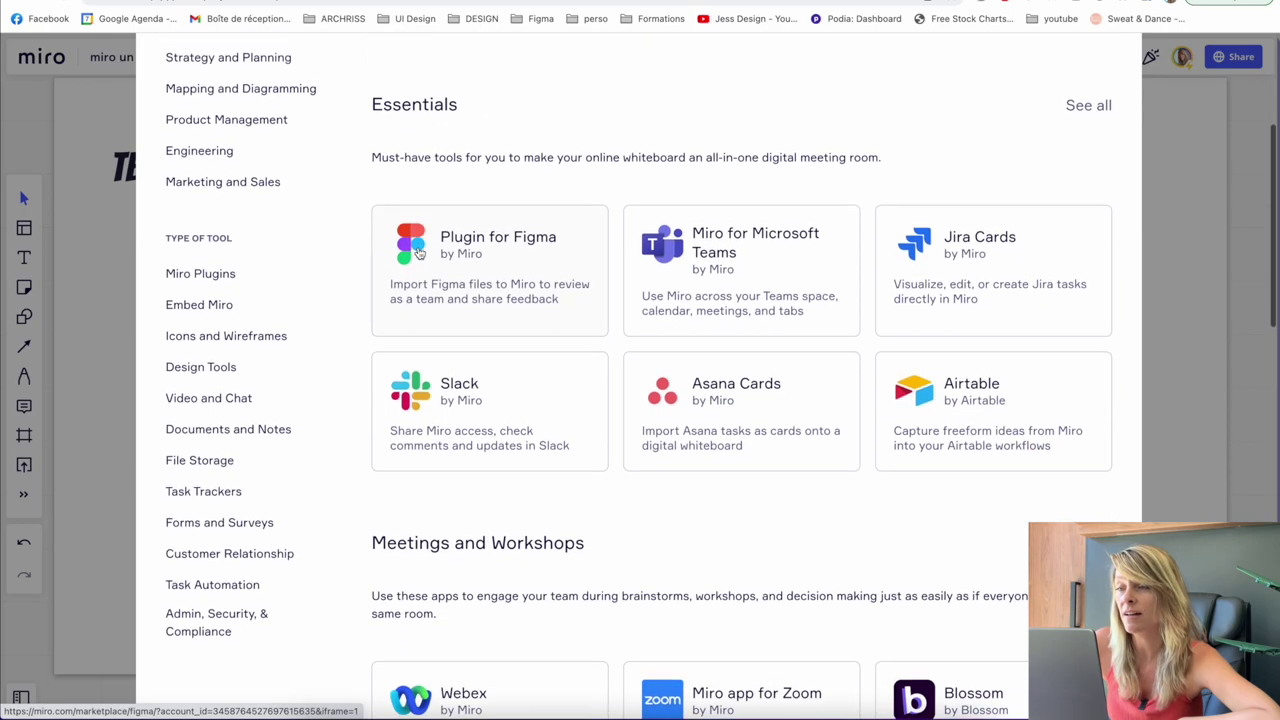
{"action": "scroll", "coordinate": [419, 253], "scroll_direction": "down", "scroll_amount": 1}
{"action": "scroll", "coordinate": [419, 253], "scroll_direction": "down", "scroll_amount": 1}
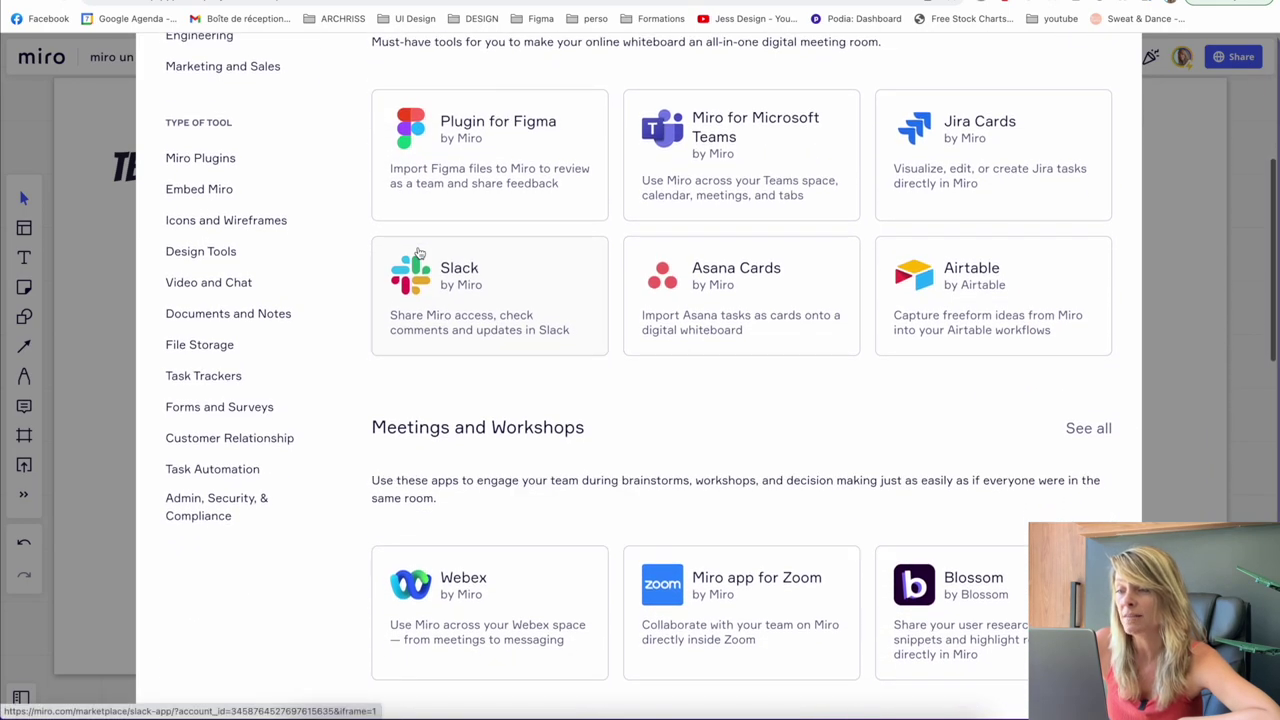
{"action": "scroll", "coordinate": [419, 253], "scroll_direction": "down", "scroll_amount": 1}
{"action": "scroll", "coordinate": [419, 253], "scroll_direction": "down", "scroll_amount": 4}
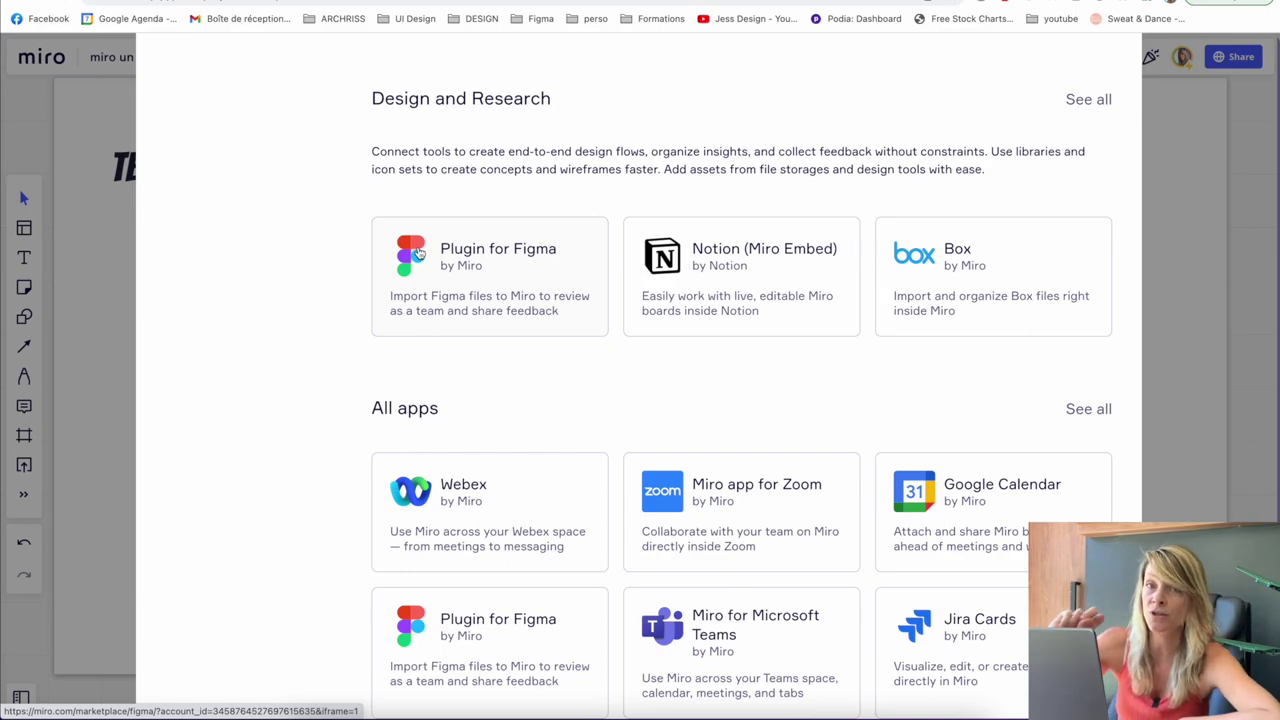
{"action": "scroll", "coordinate": [419, 253], "scroll_direction": "down", "scroll_amount": 2}
{"action": "scroll", "coordinate": [419, 253], "scroll_direction": "down", "scroll_amount": 1}
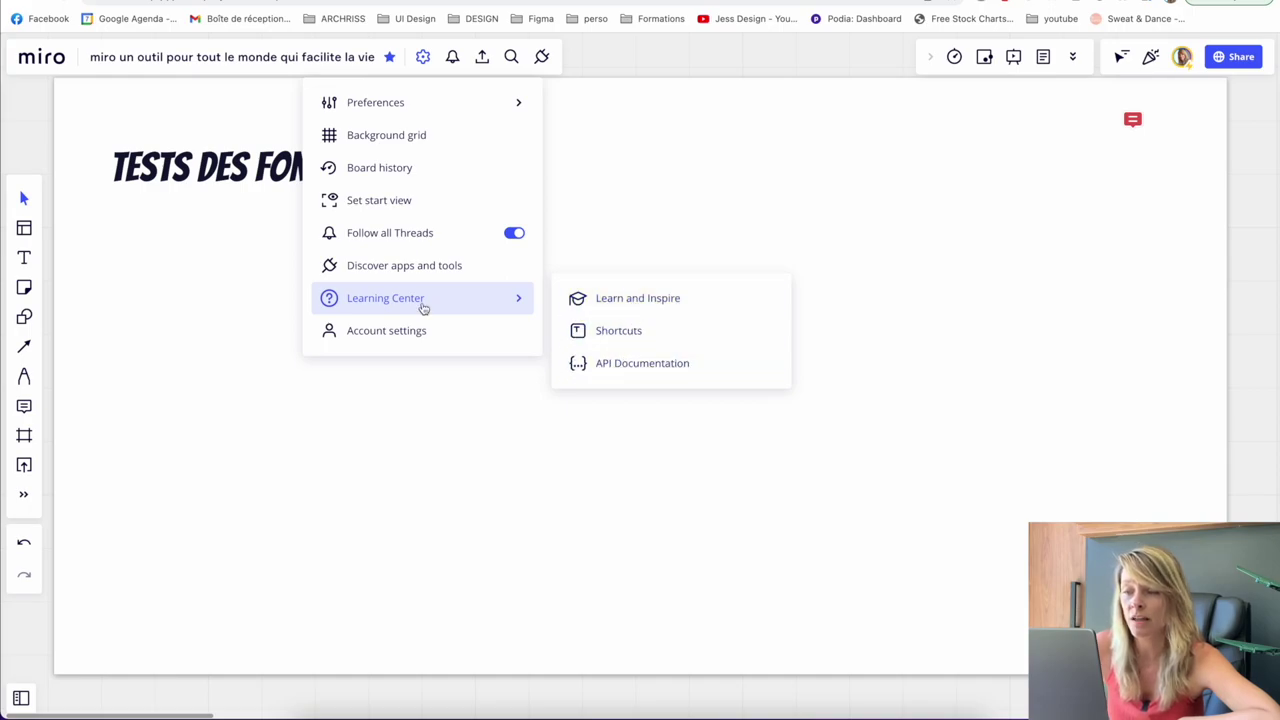
{"action": "left_click", "coordinate": [453, 58]}
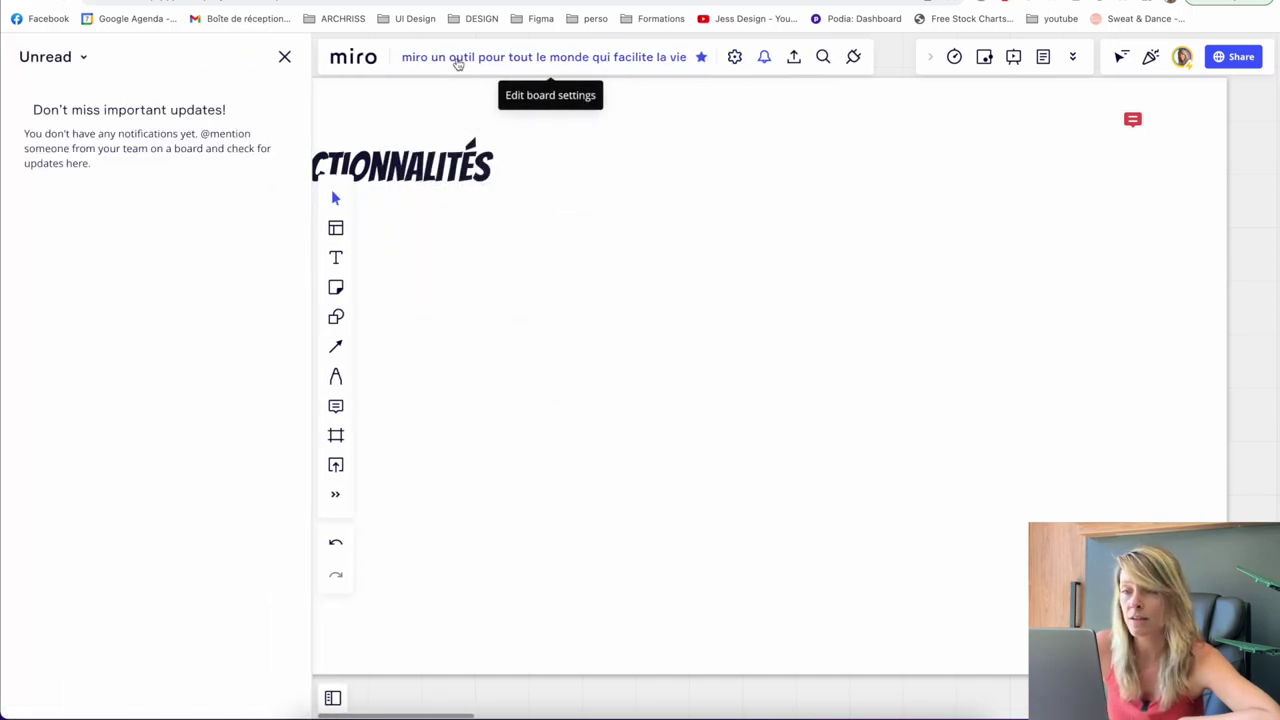
{"action": "left_click", "coordinate": [288, 56]}
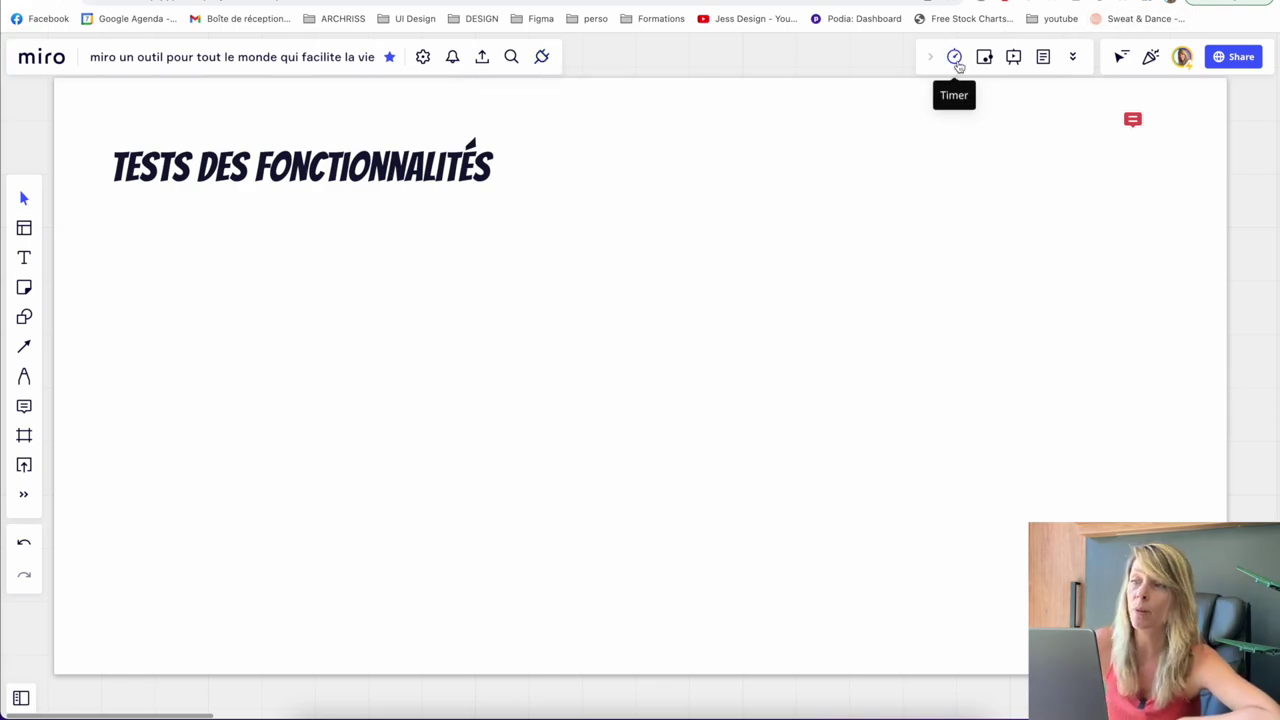
Start a five-minute countdown timer, then close it.
{"action": "left_click", "coordinate": [955, 58]}
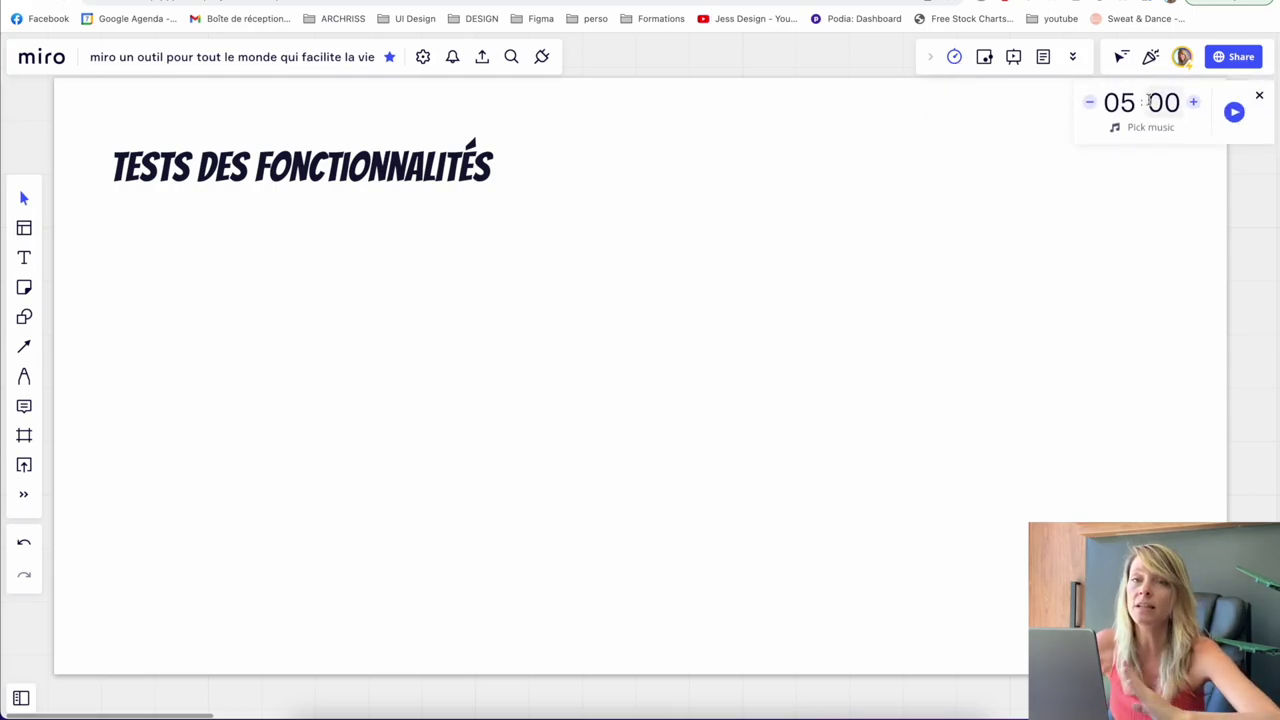
{"action": "left_click", "coordinate": [1234, 112]}
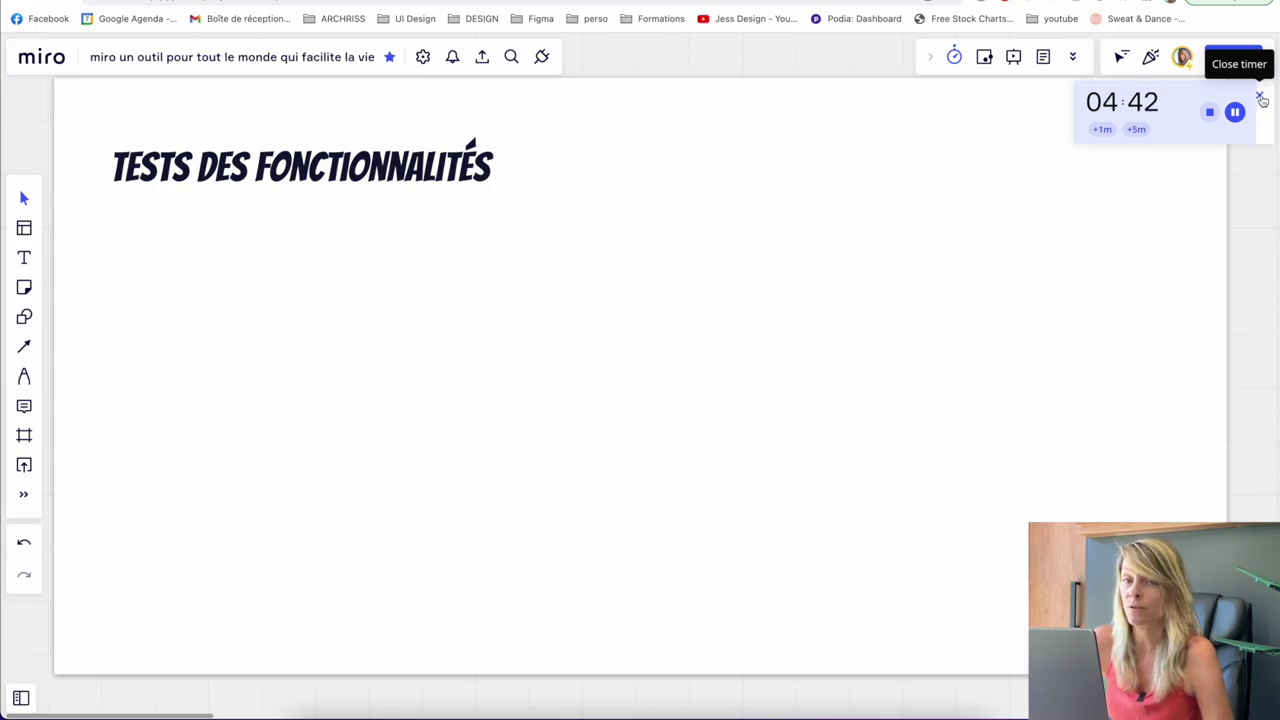
{"action": "left_click", "coordinate": [1261, 99]}
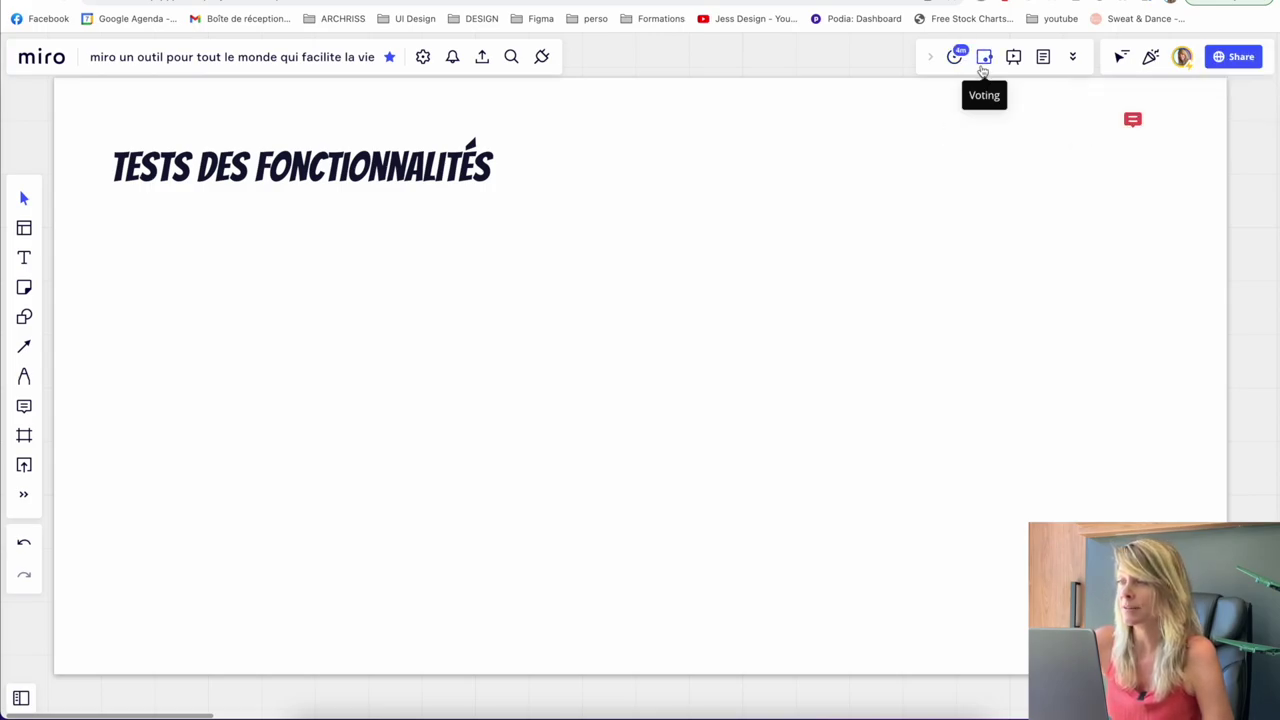
Run a vote on the yellow and blue squares and end it for everyone to see results.
{"action": "left_click", "coordinate": [985, 60]}
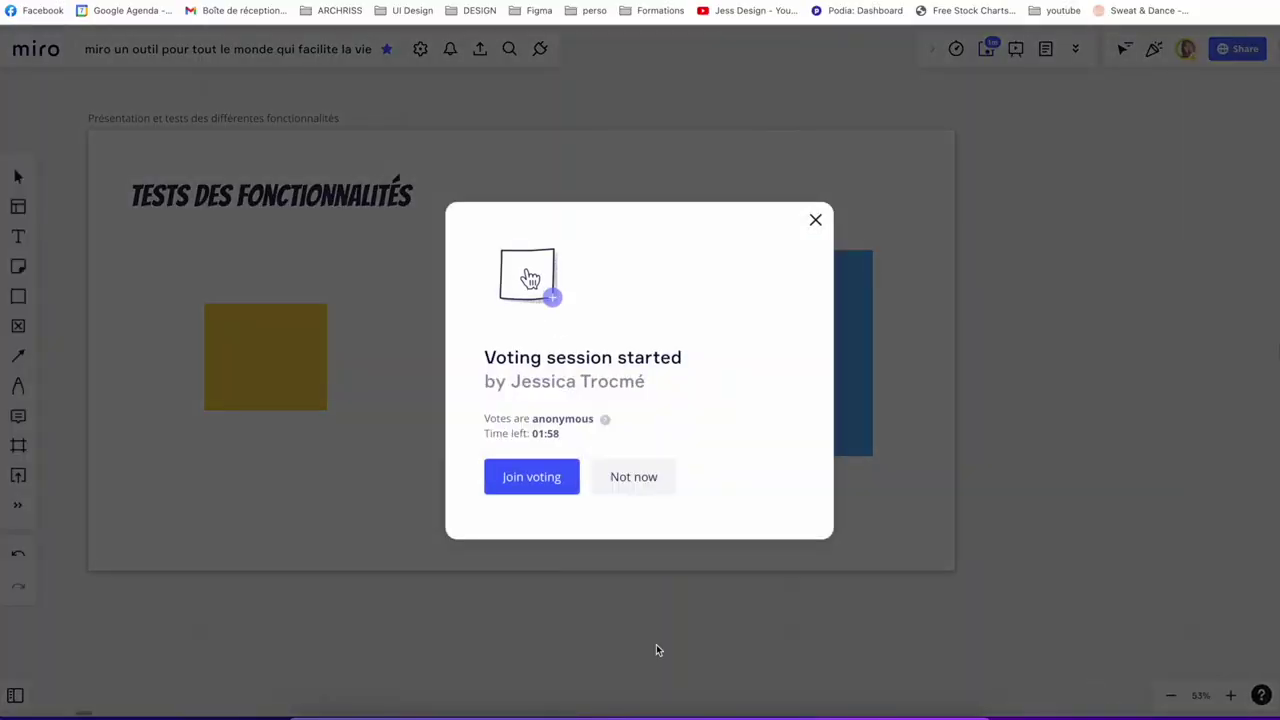
{"action": "left_click", "coordinate": [526, 474]}
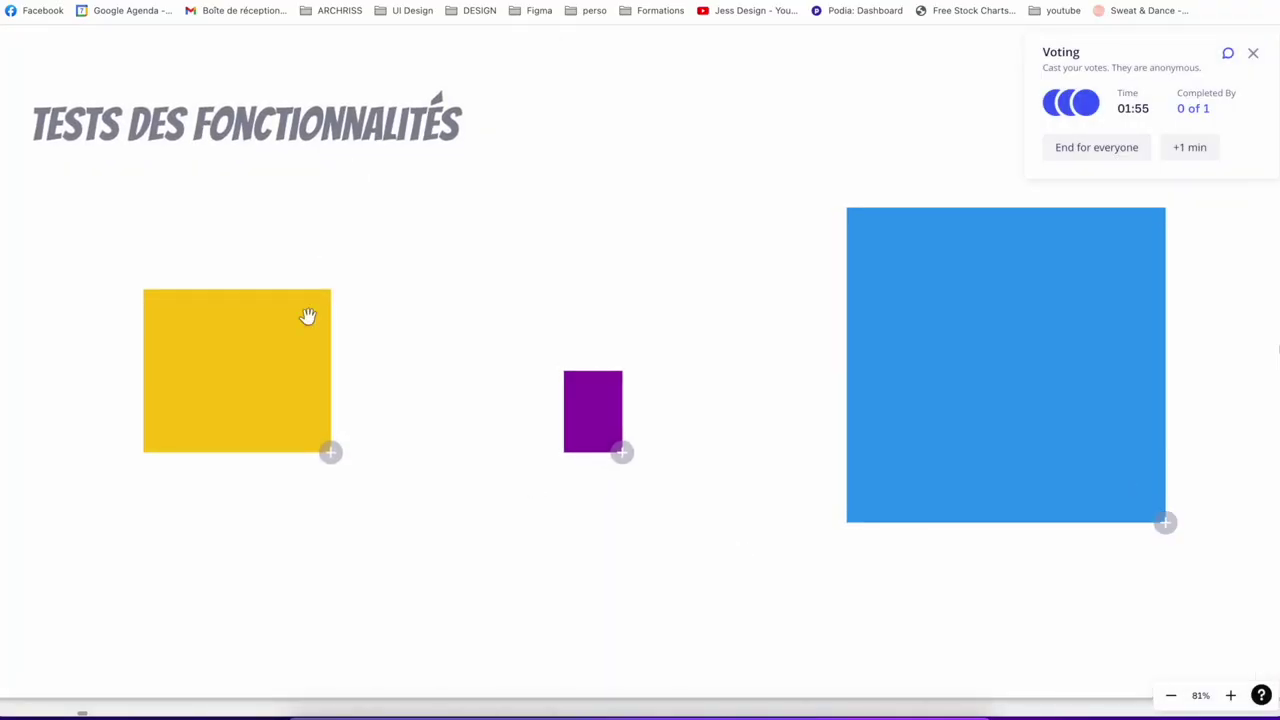
{"action": "left_click", "coordinate": [331, 453]}
{"action": "left_click", "coordinate": [1165, 522]}
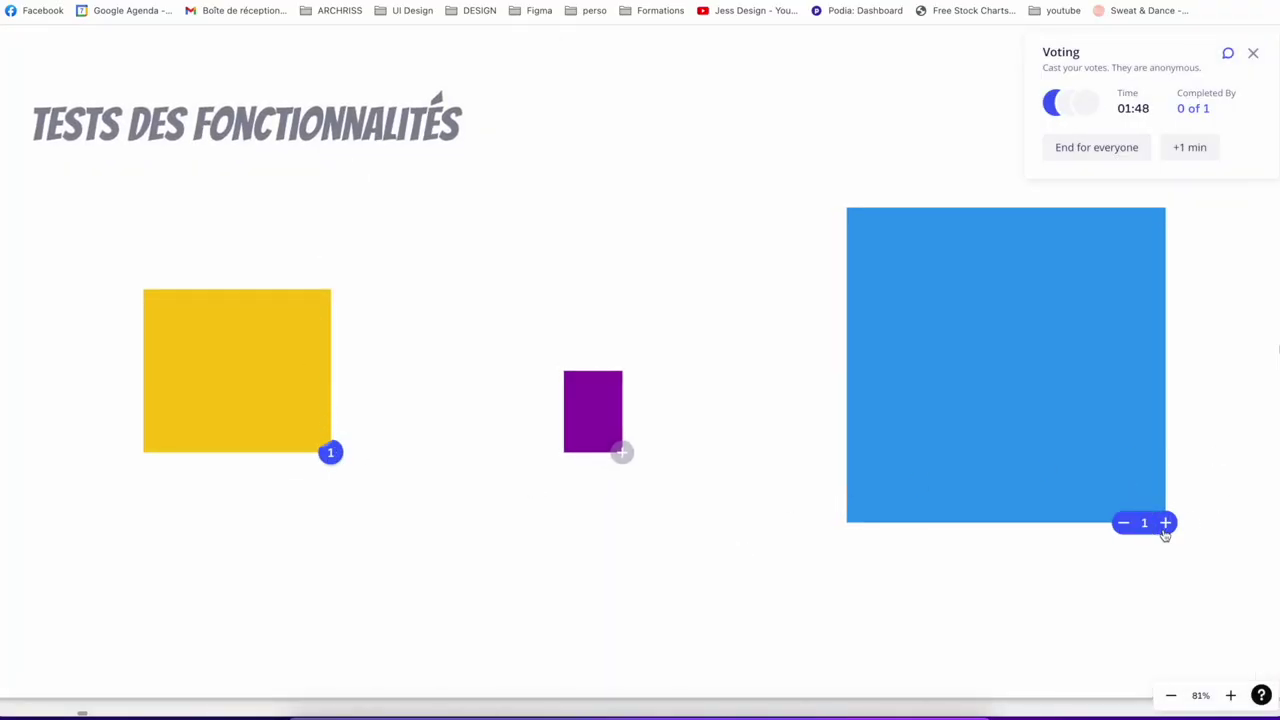
{"action": "left_click", "coordinate": [1100, 148]}
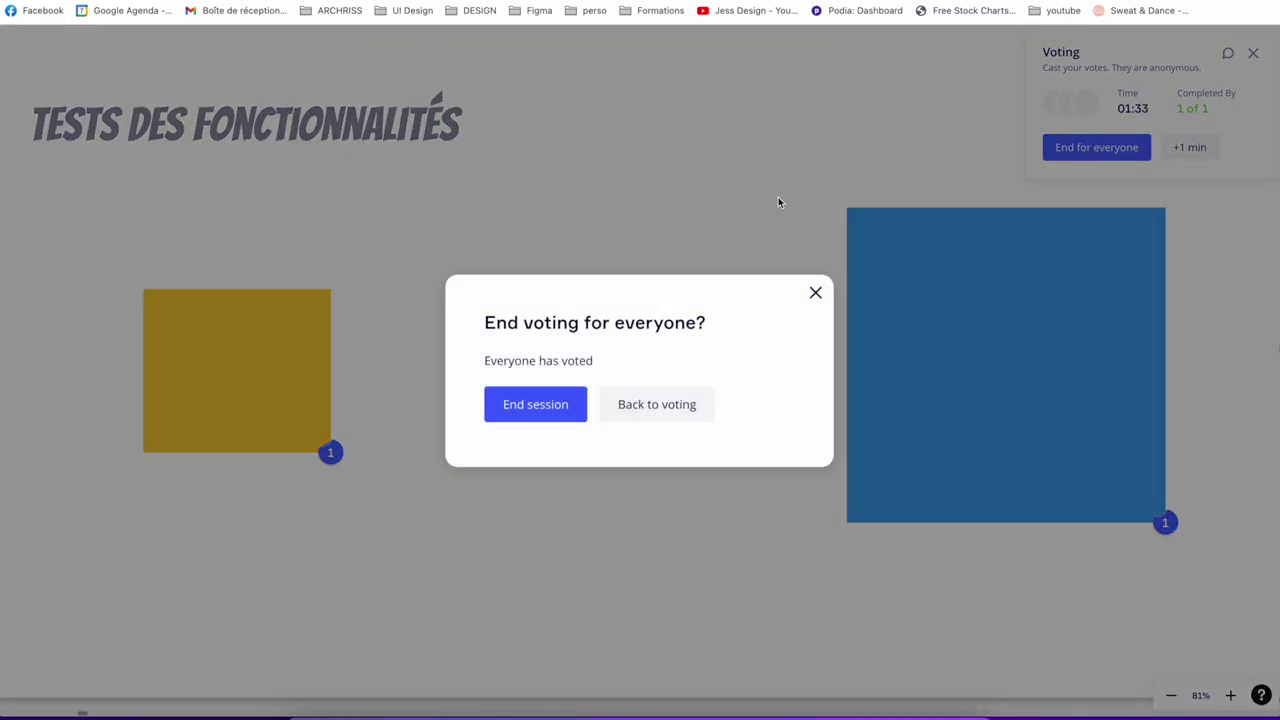
{"action": "left_click", "coordinate": [525, 410]}
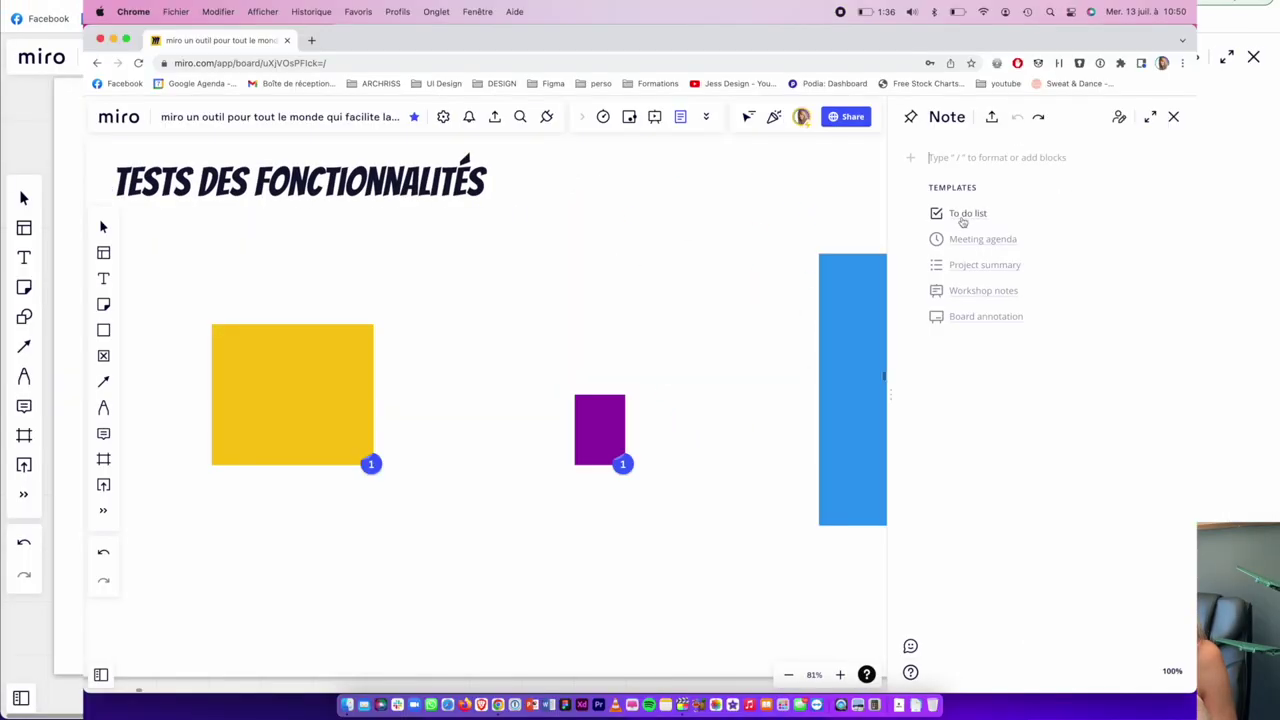
Open and close a board note, then bring up the Video chat app.
{"action": "left_click", "coordinate": [962, 214]}
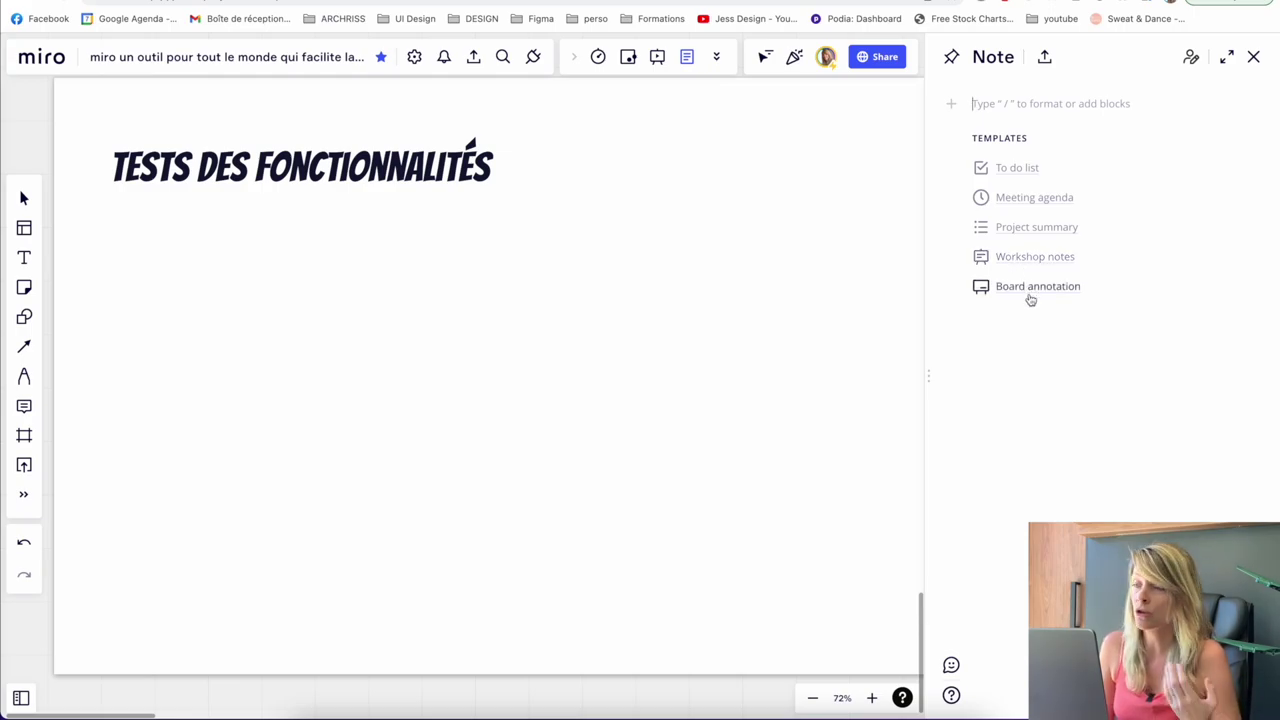
{"action": "left_click", "coordinate": [1253, 57]}
{"action": "left_click", "coordinate": [1127, 166]}
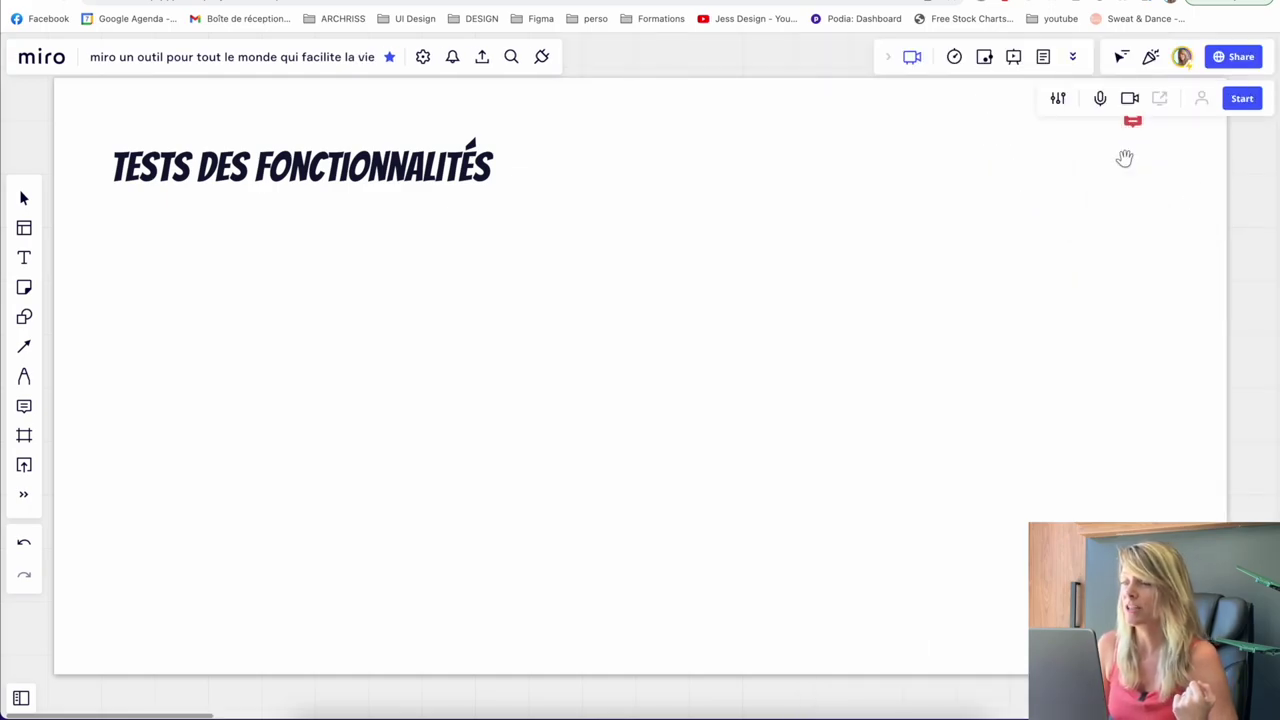
Start the video call and move the webcam tile slightly up and right.
{"action": "left_click", "coordinate": [1242, 98]}
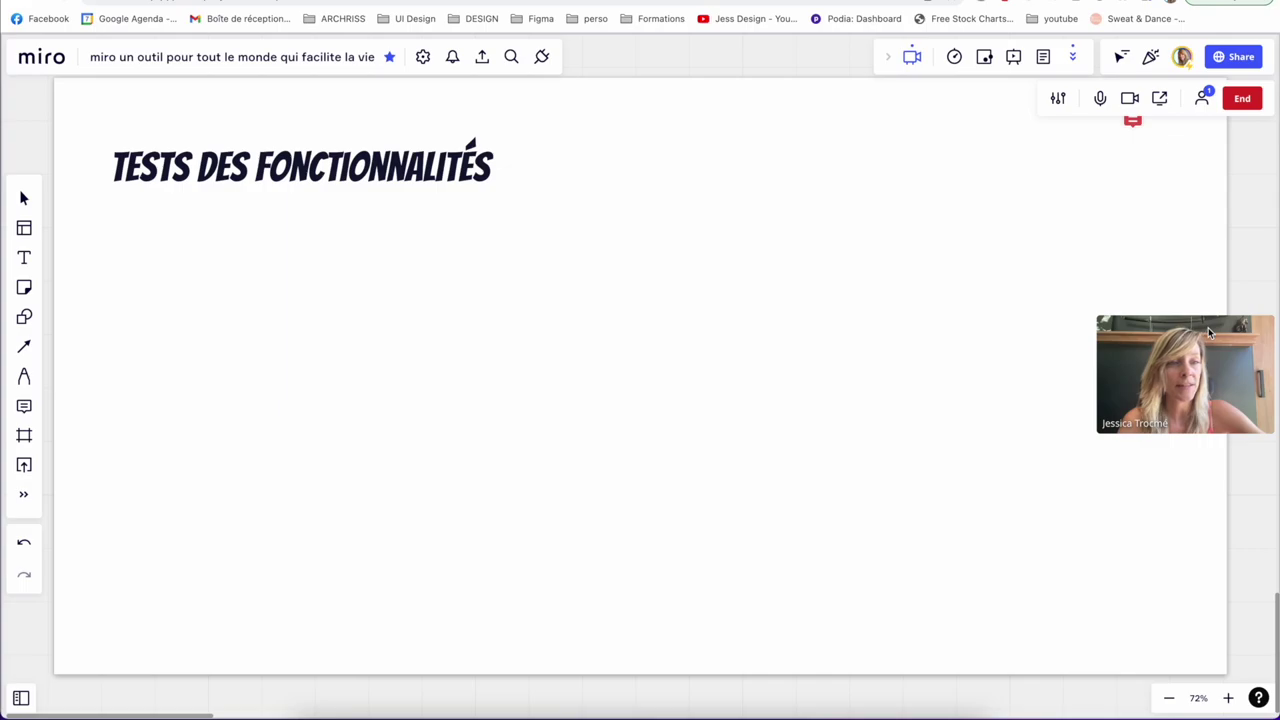
{"action": "mouse_move", "coordinate": [1208, 327]}
{"action": "left_mouse_down"}
{"action": "mouse_move", "coordinate": [307, 538]}
{"action": "mouse_move", "coordinate": [297, 88]}
{"action": "mouse_move", "coordinate": [817, 72]}
{"action": "mouse_move", "coordinate": [562, 378]}
{"action": "mouse_move", "coordinate": [375, 636]}
{"action": "mouse_move", "coordinate": [1238, 410]}
{"action": "mouse_move", "coordinate": [1238, 302]}
{"action": "left_mouse_up"}
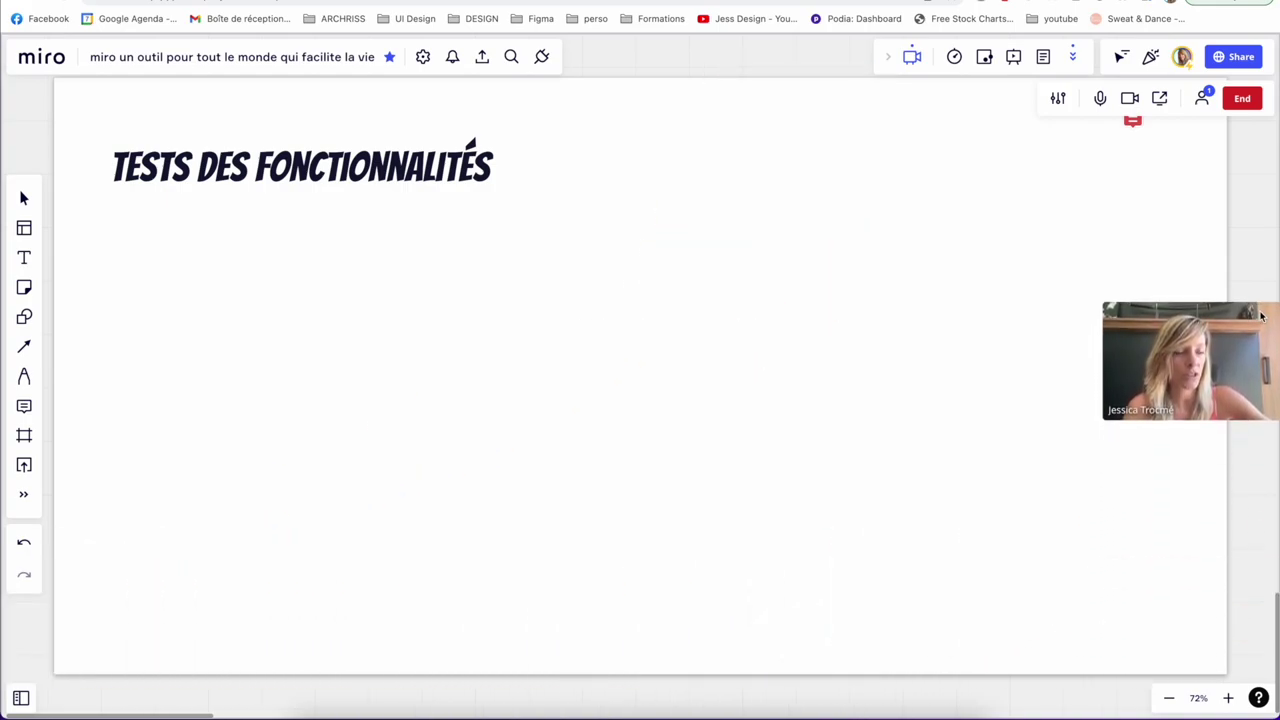
End the call and send surprised-face, thumbs-up, fire-heart and party-popper reactions.
{"action": "left_click", "coordinate": [1242, 97]}
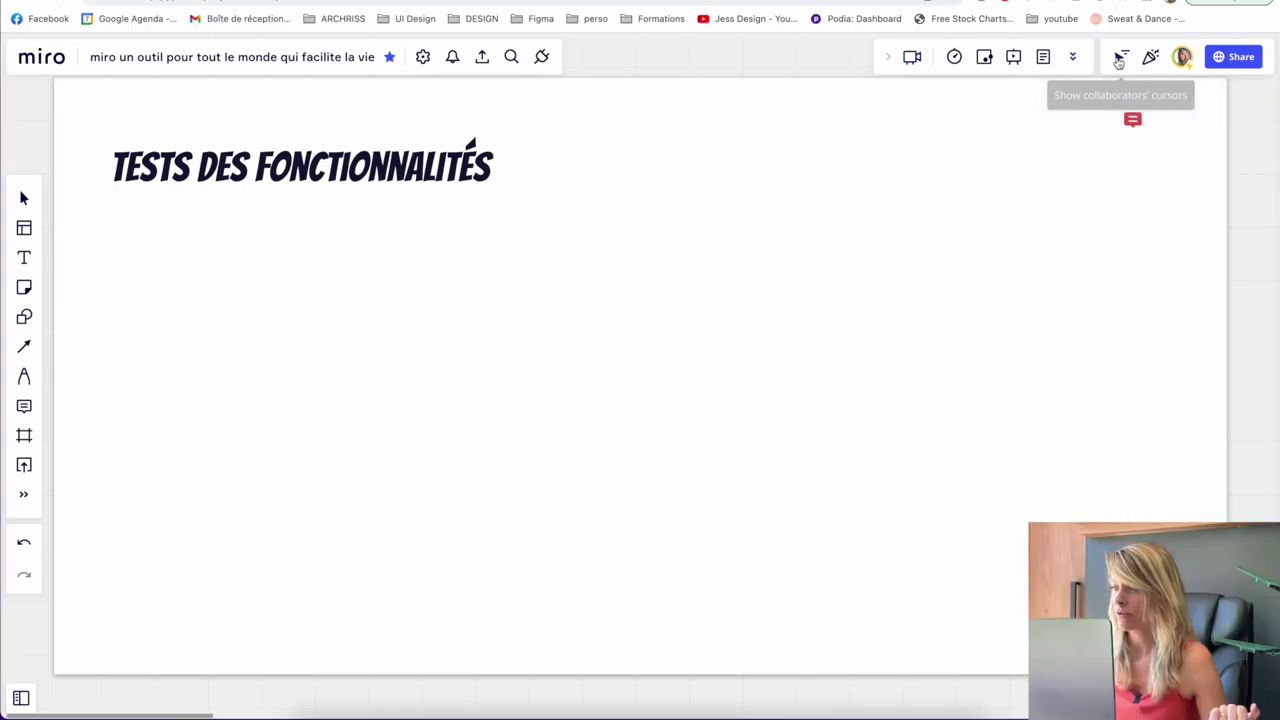
{"action": "left_click", "coordinate": [1150, 57]}
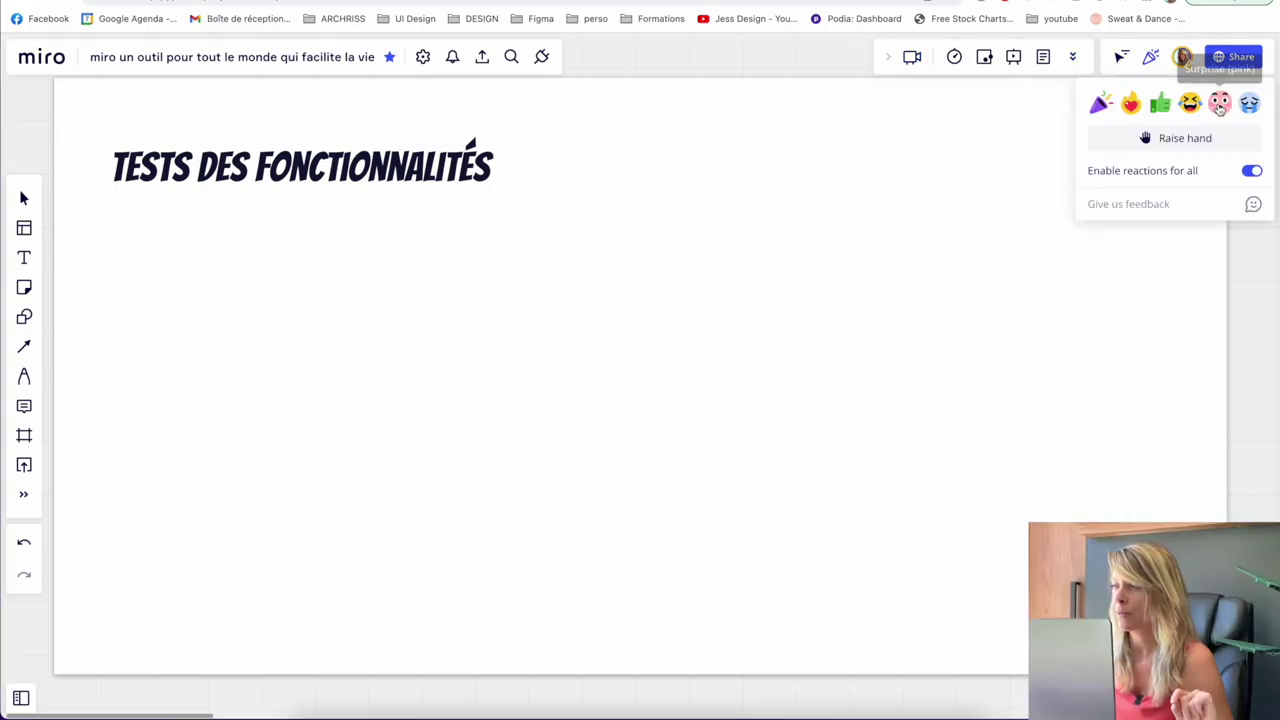
{"action": "left_click", "coordinate": [1219, 103]}
{"action": "left_click", "coordinate": [1246, 106]}
{"action": "left_click", "coordinate": [1160, 103]}
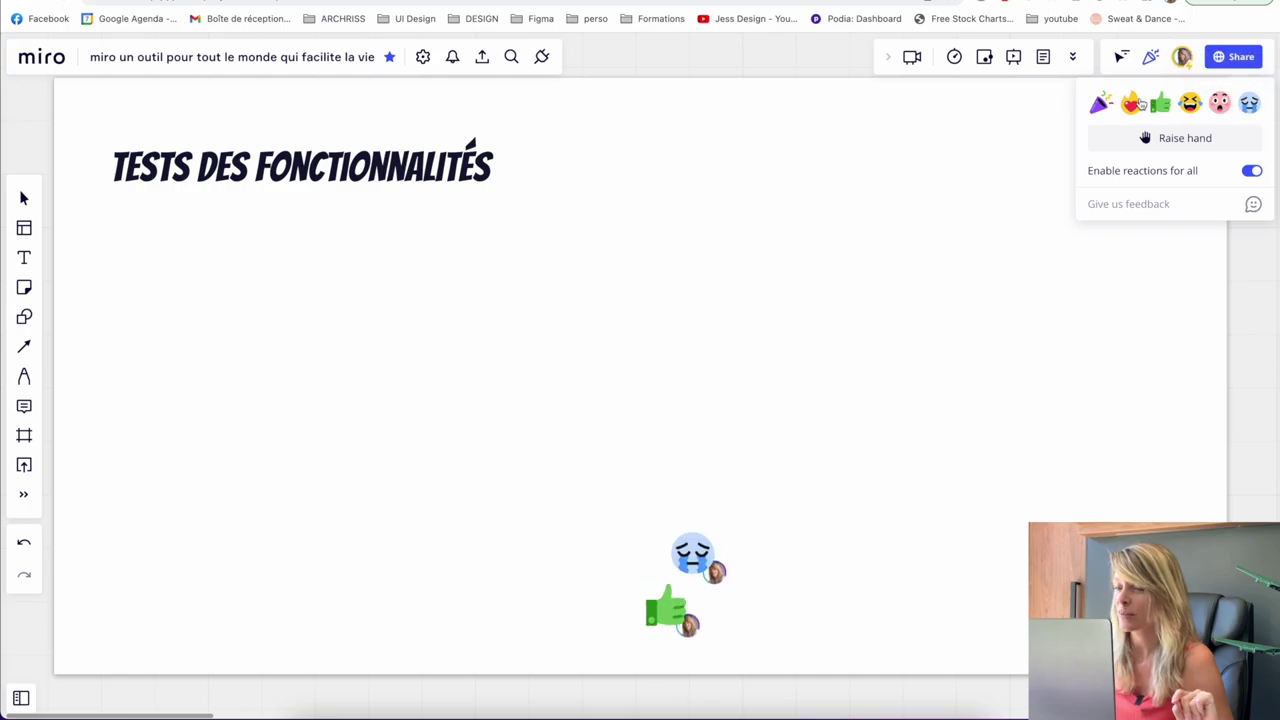
{"action": "left_click", "coordinate": [1131, 103]}
{"action": "left_click", "coordinate": [1131, 103]}
{"action": "left_click", "coordinate": [1131, 103]}
{"action": "left_click", "coordinate": [1131, 103]}
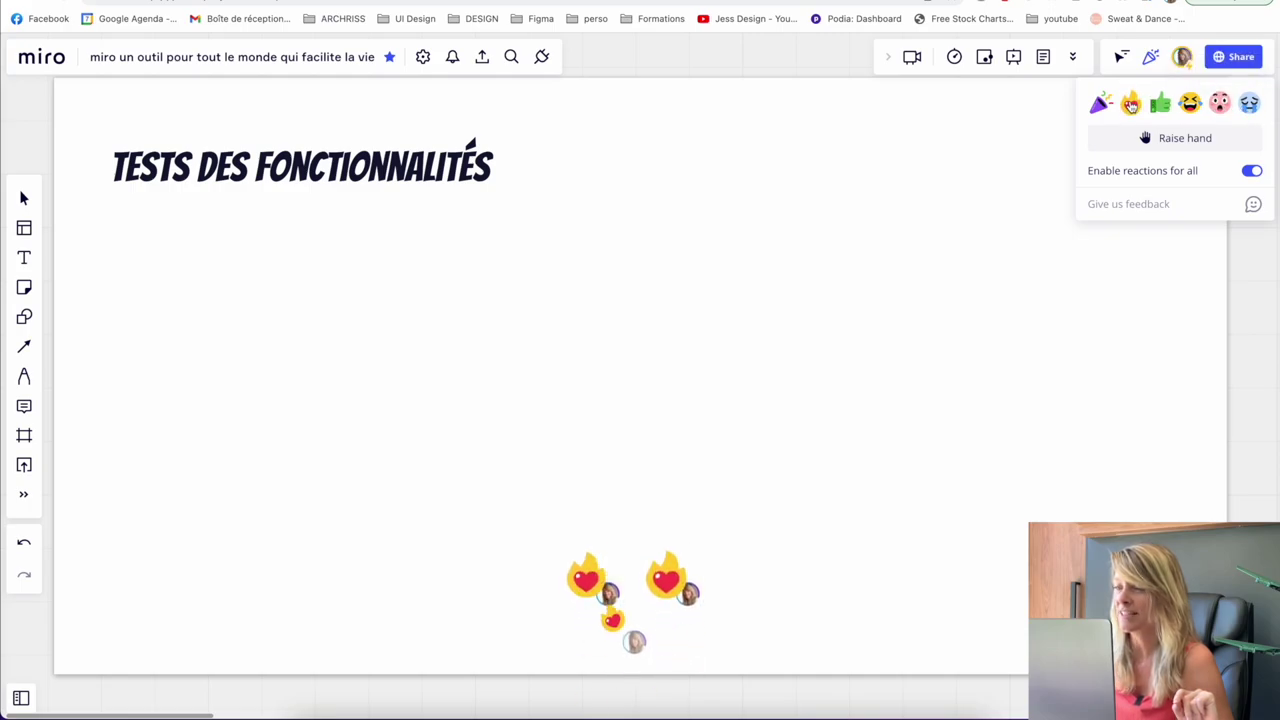
{"action": "left_click", "coordinate": [1131, 103]}
{"action": "left_click", "coordinate": [1128, 105]}
{"action": "left_click", "coordinate": [1101, 104]}
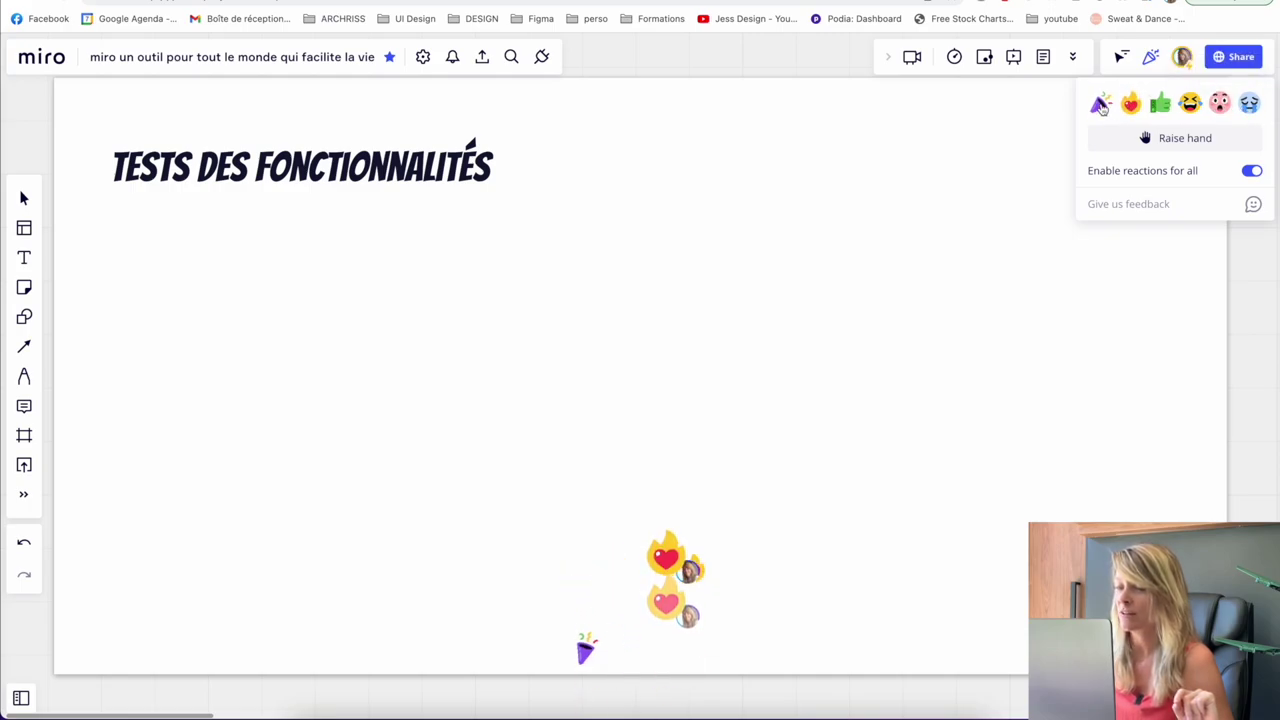
{"action": "left_click", "coordinate": [1101, 104]}
{"action": "left_click", "coordinate": [1101, 104]}
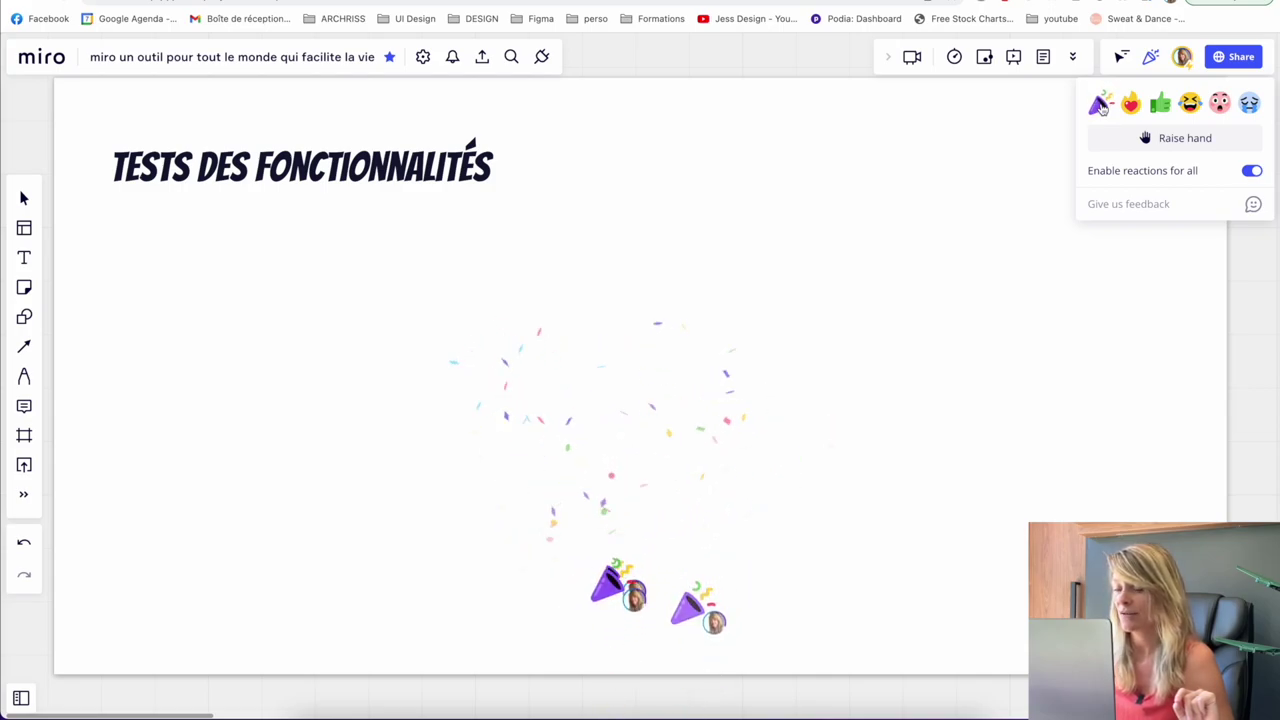
Raise a hand, then lower it again.
{"action": "left_click", "coordinate": [1172, 139]}
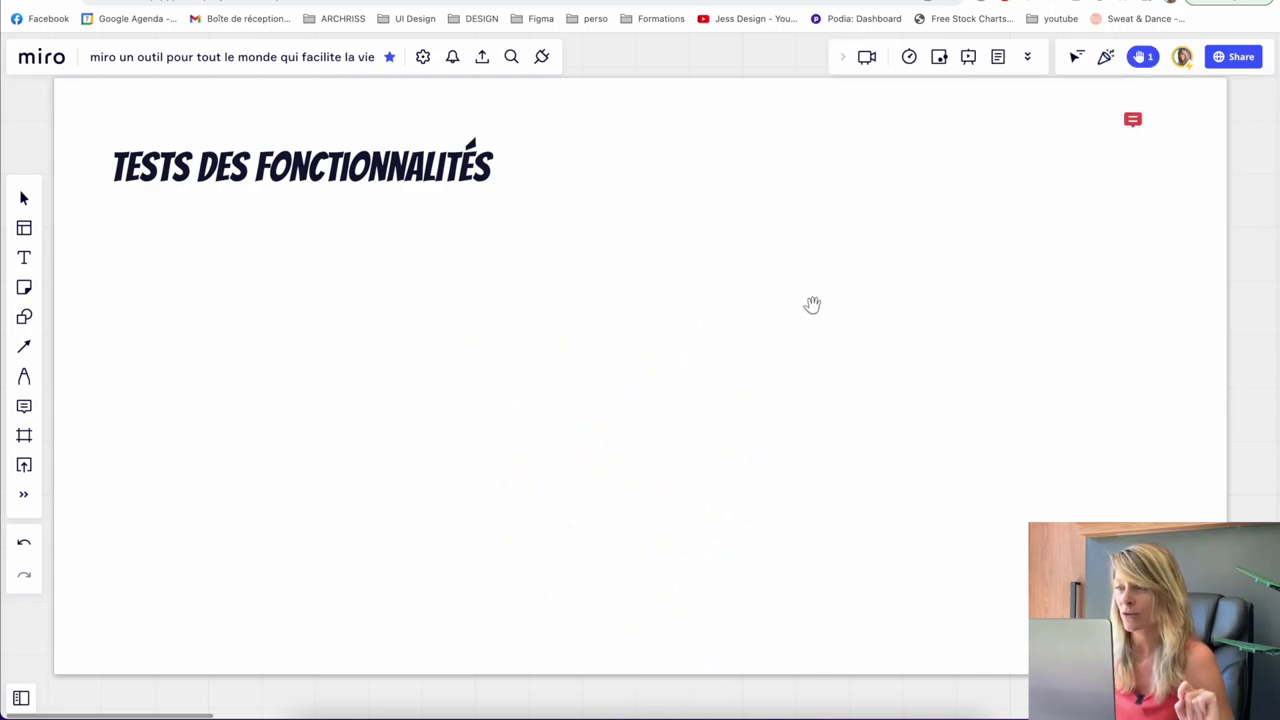
{"action": "left_click", "coordinate": [1148, 58]}
{"action": "left_click", "coordinate": [1105, 57]}
{"action": "left_click", "coordinate": [1180, 134]}
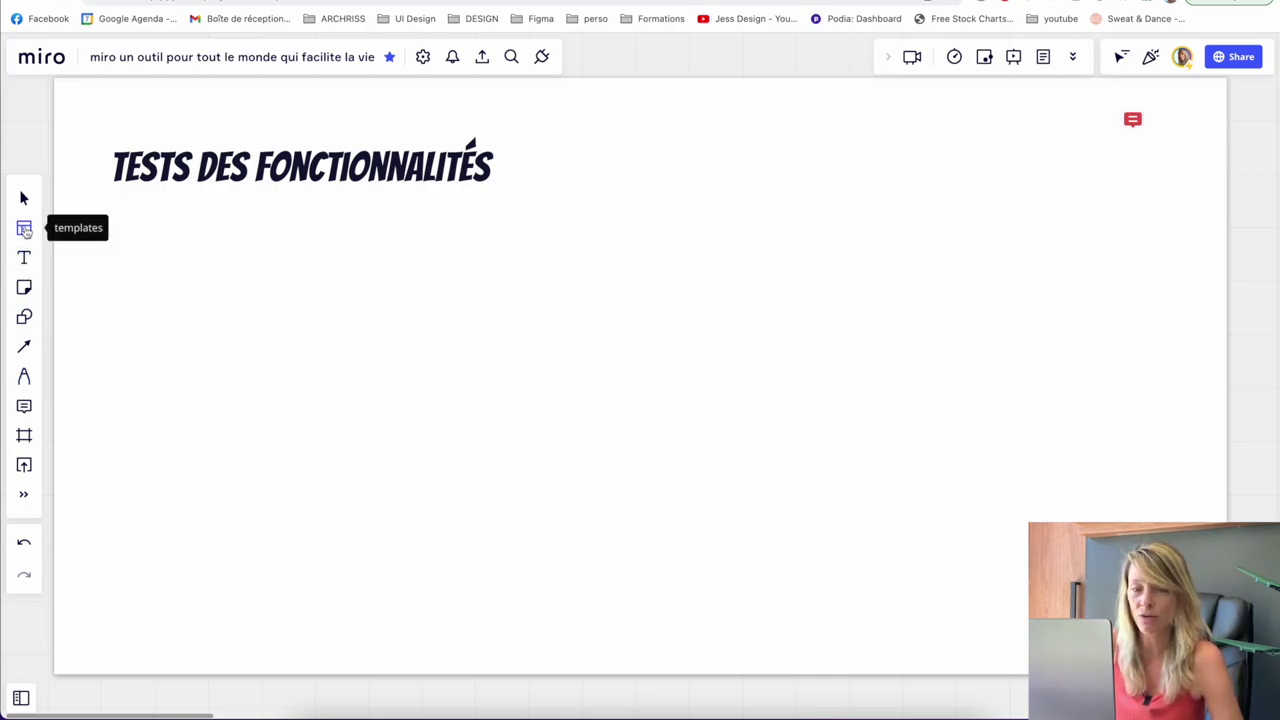
Open the template library and browse the Meetings & Workshops and Brainstorming & Ideation templates.
{"action": "left_click", "coordinate": [24, 229]}
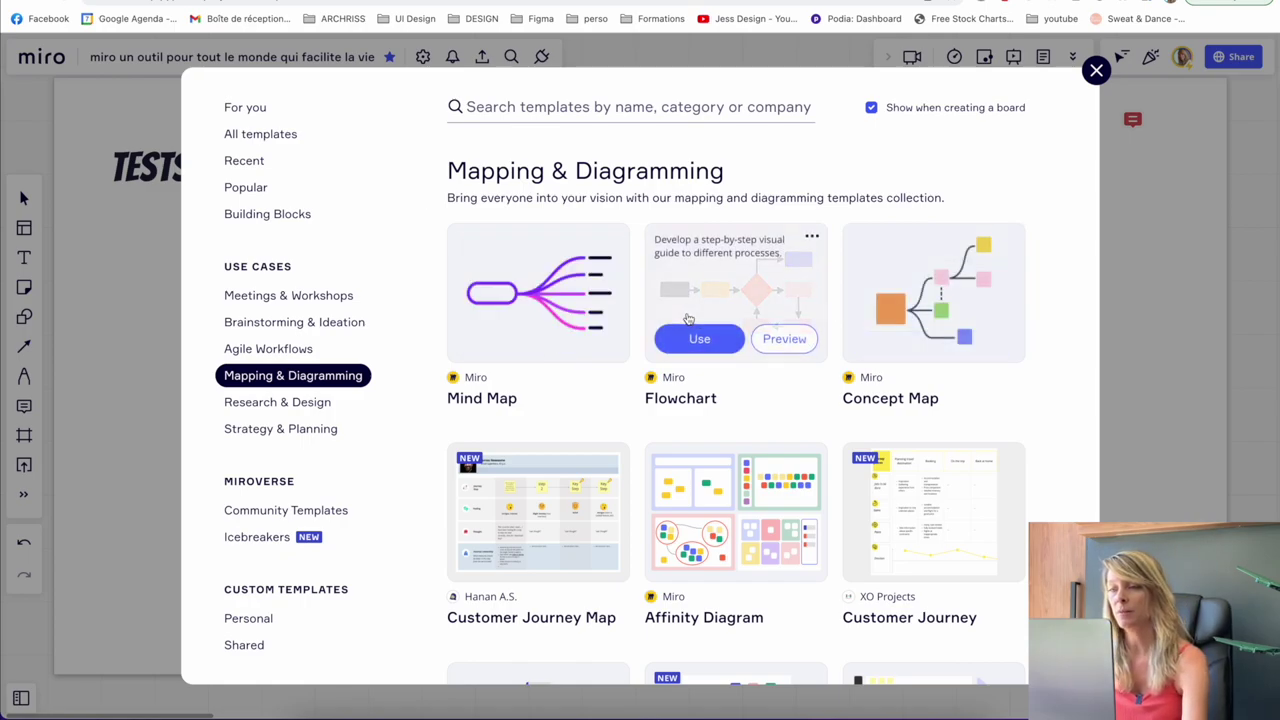
{"action": "scroll", "coordinate": [660, 320], "scroll_direction": "down", "scroll_amount": 2}
{"action": "scroll", "coordinate": [549, 338], "scroll_direction": "down", "scroll_amount": 2}
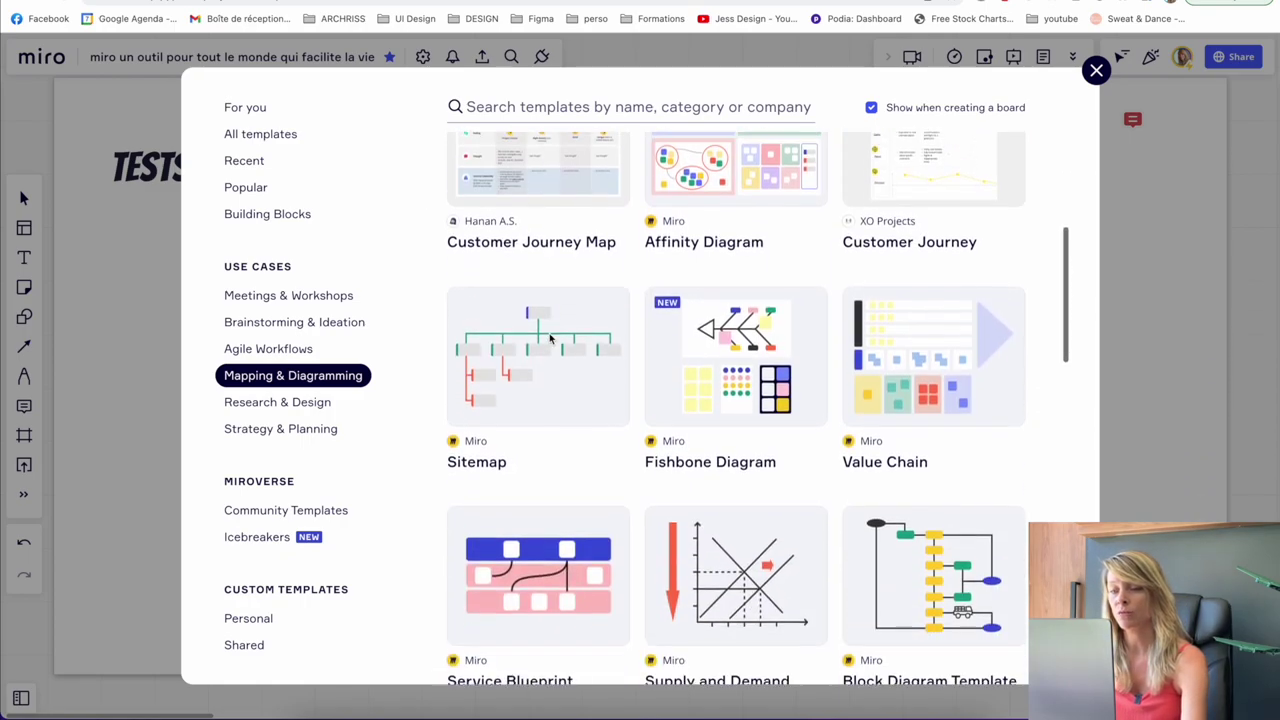
{"action": "scroll", "coordinate": [549, 338], "scroll_direction": "down", "scroll_amount": 3}
{"action": "scroll", "coordinate": [549, 338], "scroll_direction": "down", "scroll_amount": 1}
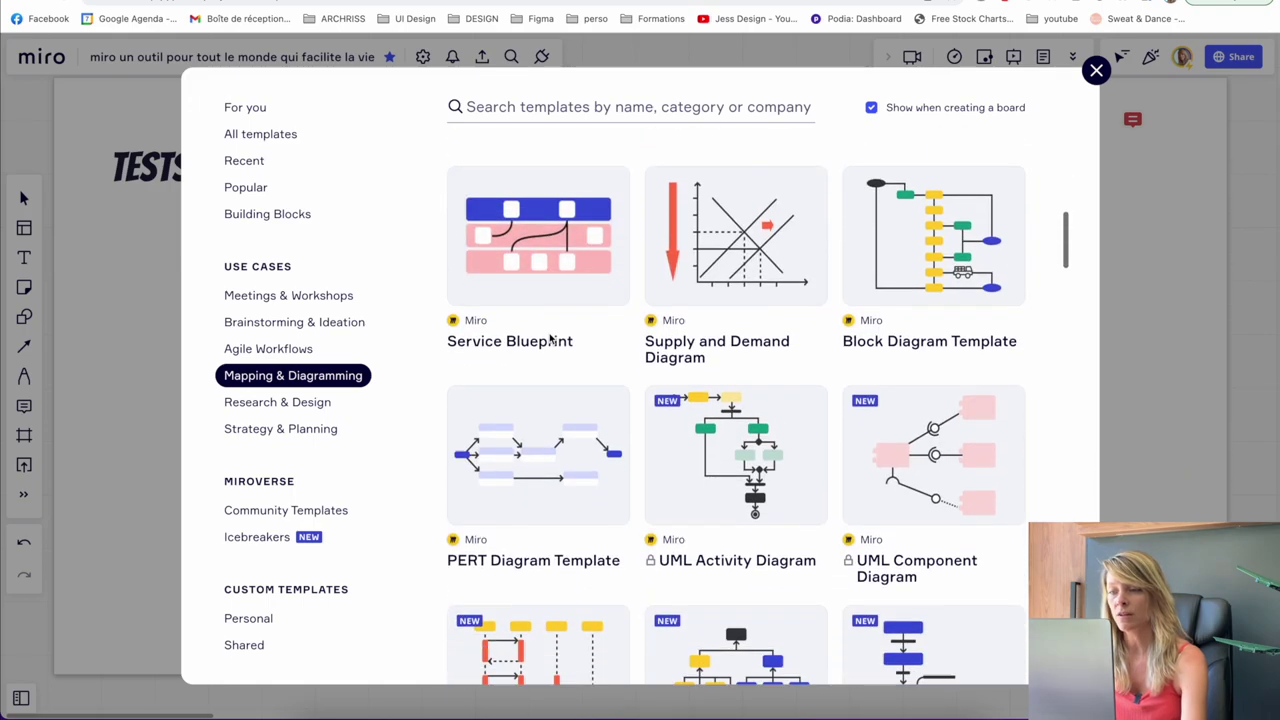
{"action": "scroll", "coordinate": [549, 338], "scroll_direction": "down", "scroll_amount": 2}
{"action": "scroll", "coordinate": [549, 338], "scroll_direction": "down", "scroll_amount": 1}
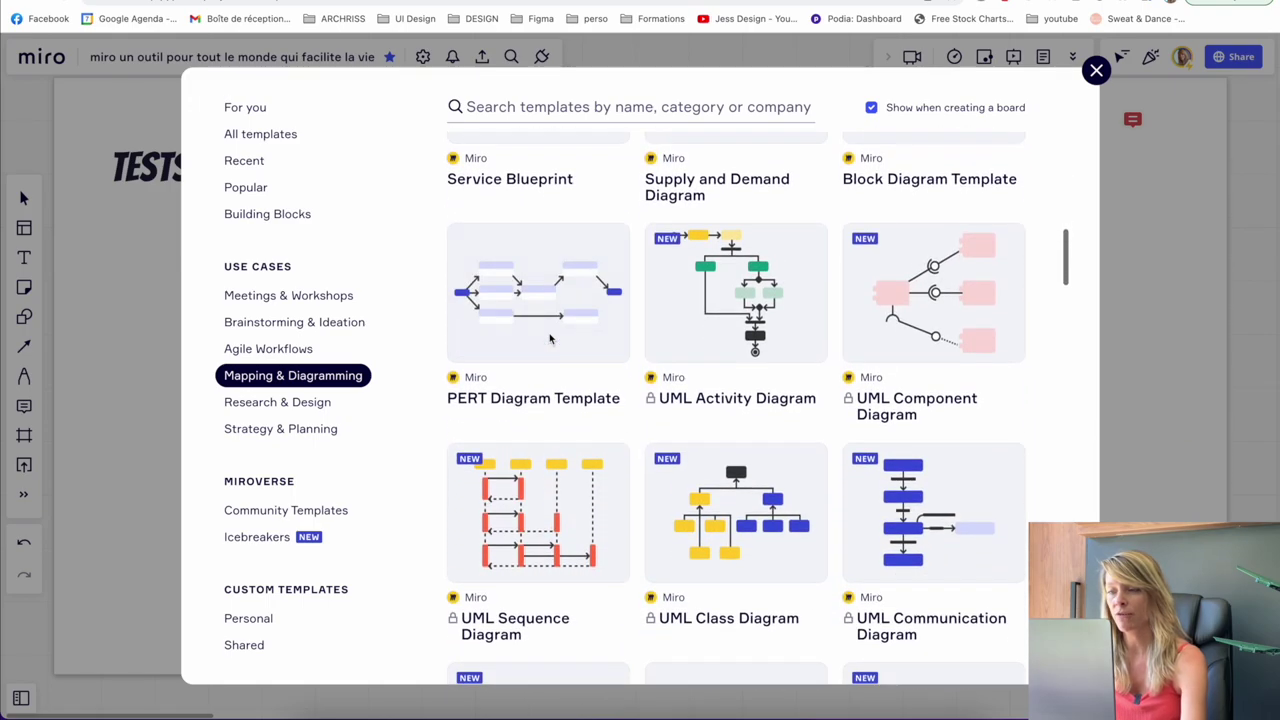
{"action": "scroll", "coordinate": [549, 338], "scroll_direction": "down", "scroll_amount": 2}
{"action": "scroll", "coordinate": [549, 338], "scroll_direction": "down", "scroll_amount": 4}
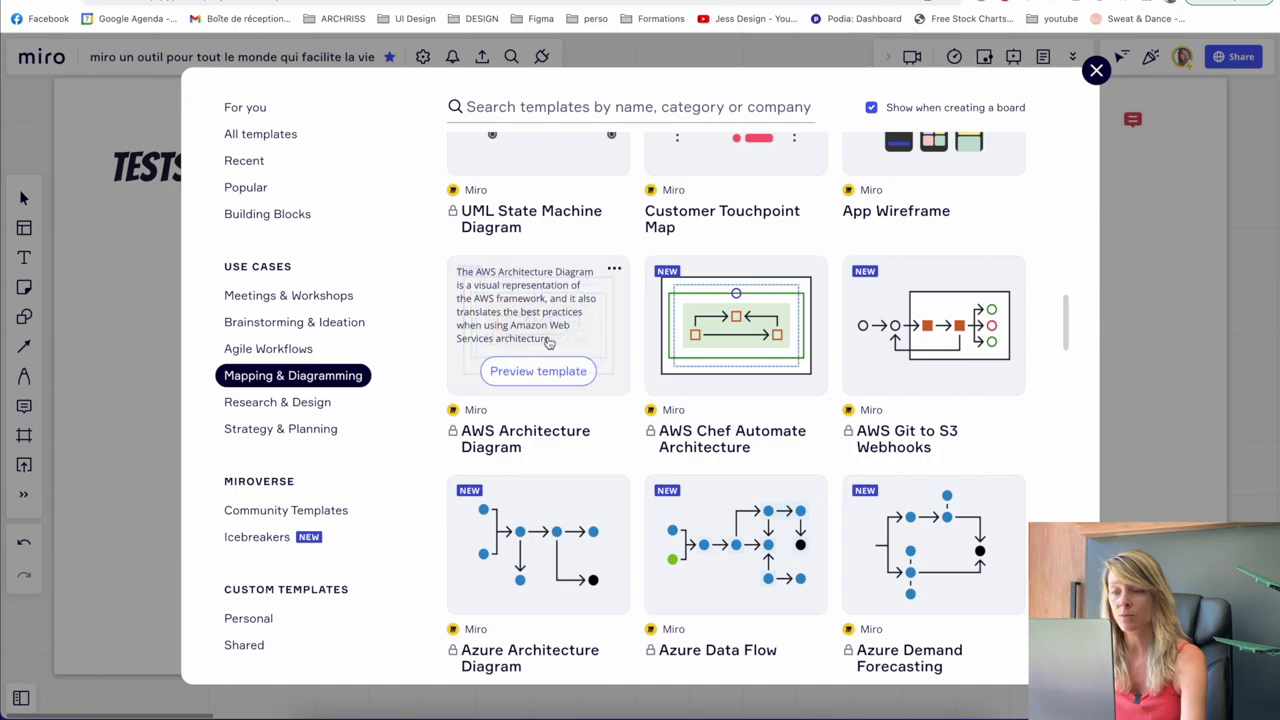
{"action": "left_click", "coordinate": [298, 295]}
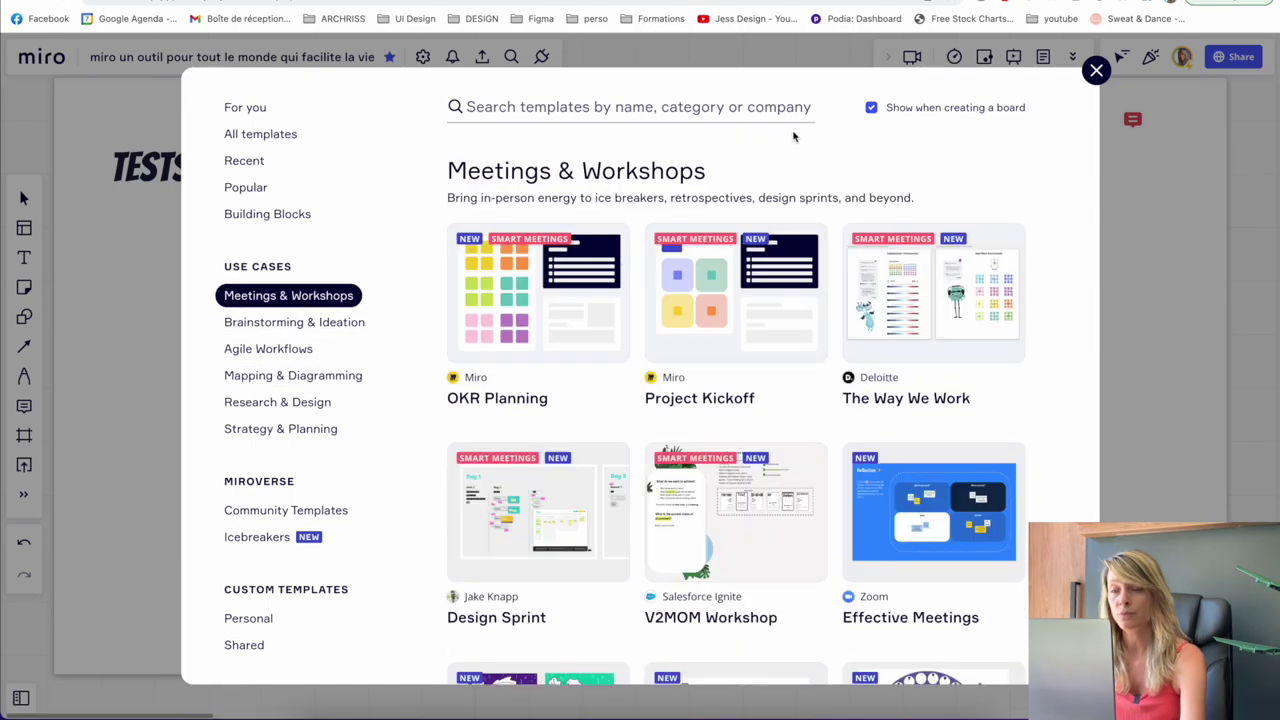
{"action": "left_click", "coordinate": [281, 327]}
{"action": "scroll", "coordinate": [673, 312], "scroll_direction": "down", "scroll_amount": 1}
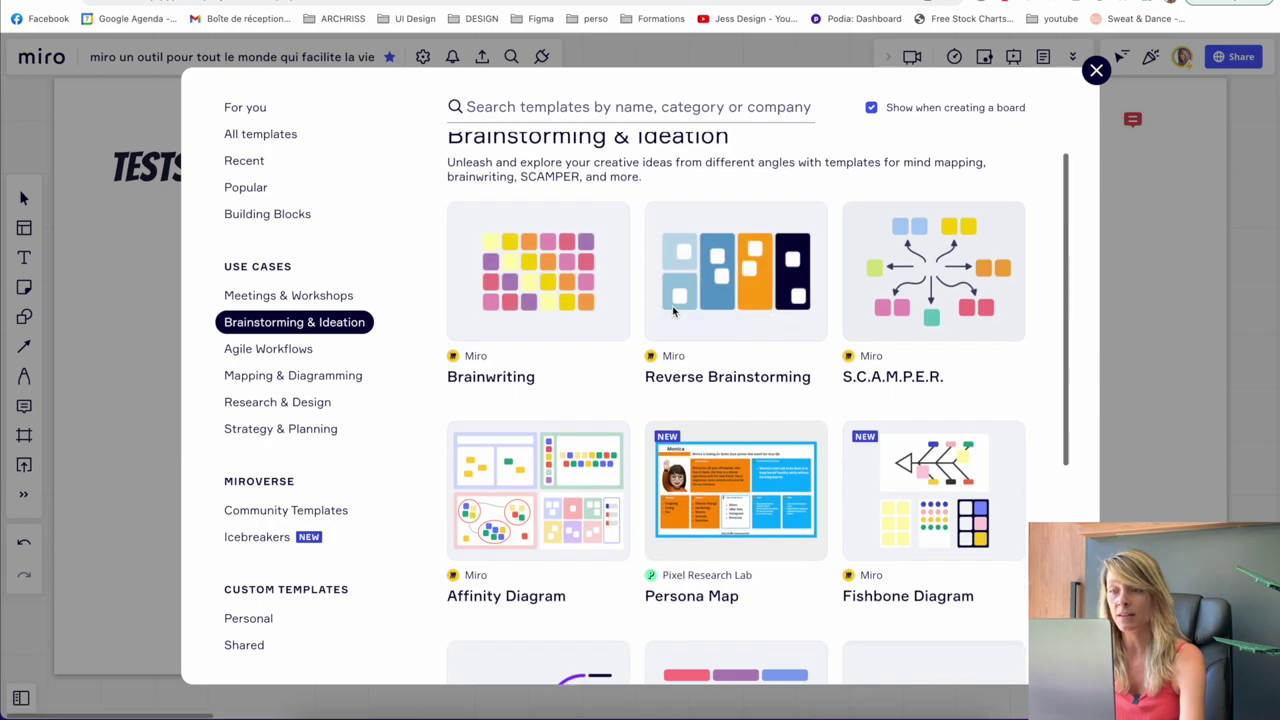
{"action": "scroll", "coordinate": [673, 312], "scroll_direction": "down", "scroll_amount": 2}
{"action": "scroll", "coordinate": [673, 312], "scroll_direction": "down", "scroll_amount": 2}
{"action": "scroll", "coordinate": [673, 312], "scroll_direction": "down", "scroll_amount": 2}
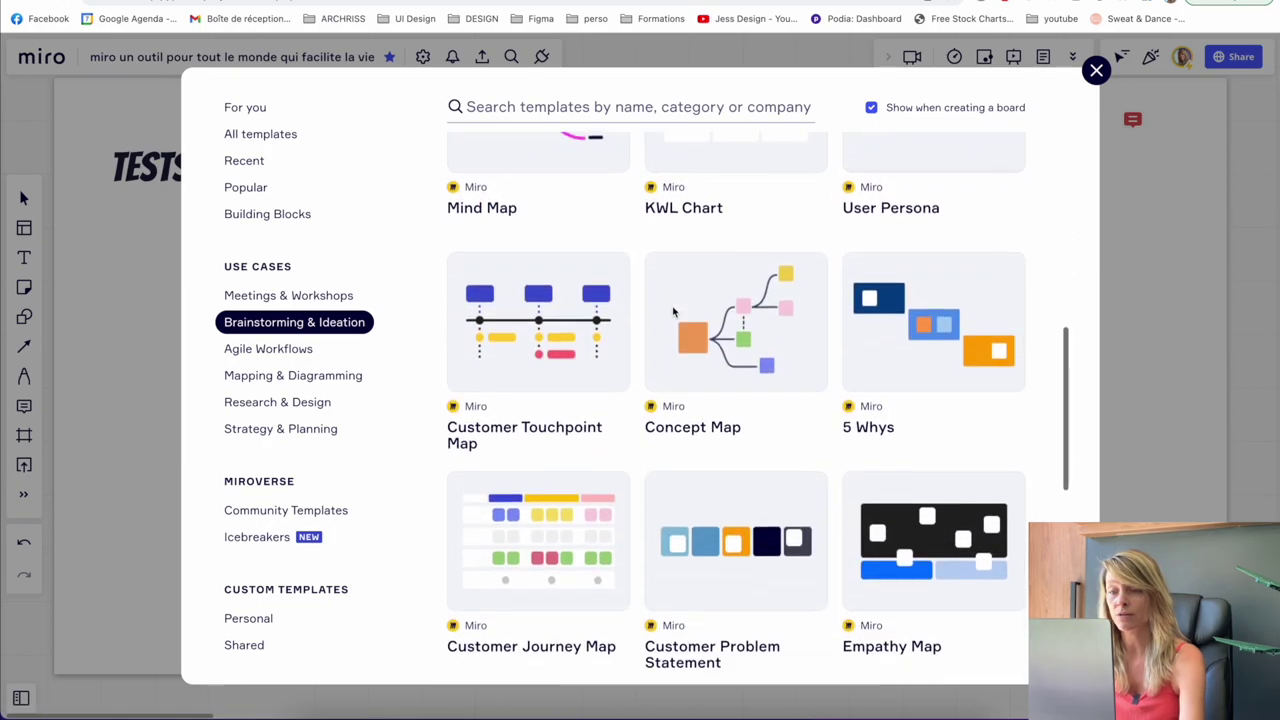
{"action": "scroll", "coordinate": [670, 310], "scroll_direction": "down", "scroll_amount": 2}
{"action": "scroll", "coordinate": [650, 320], "scroll_direction": "up", "scroll_amount": 2}
Browse Agile Workflows, Mapping & Diagramming, Research & Design, Strategy & Planning, Community and Icebreakers templates.
{"action": "left_click", "coordinate": [290, 349]}
{"action": "scroll", "coordinate": [553, 328], "scroll_direction": "down", "scroll_amount": 5}
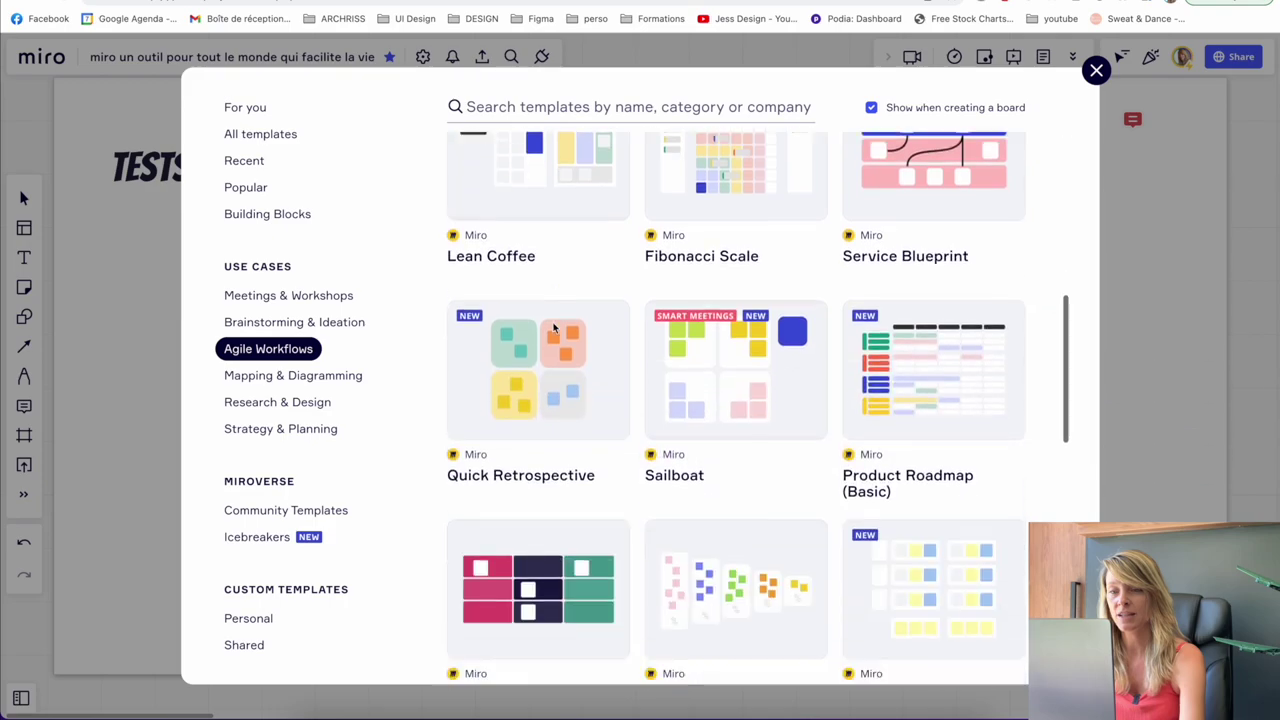
{"action": "scroll", "coordinate": [553, 328], "scroll_direction": "down", "scroll_amount": 3}
{"action": "left_click", "coordinate": [250, 376]}
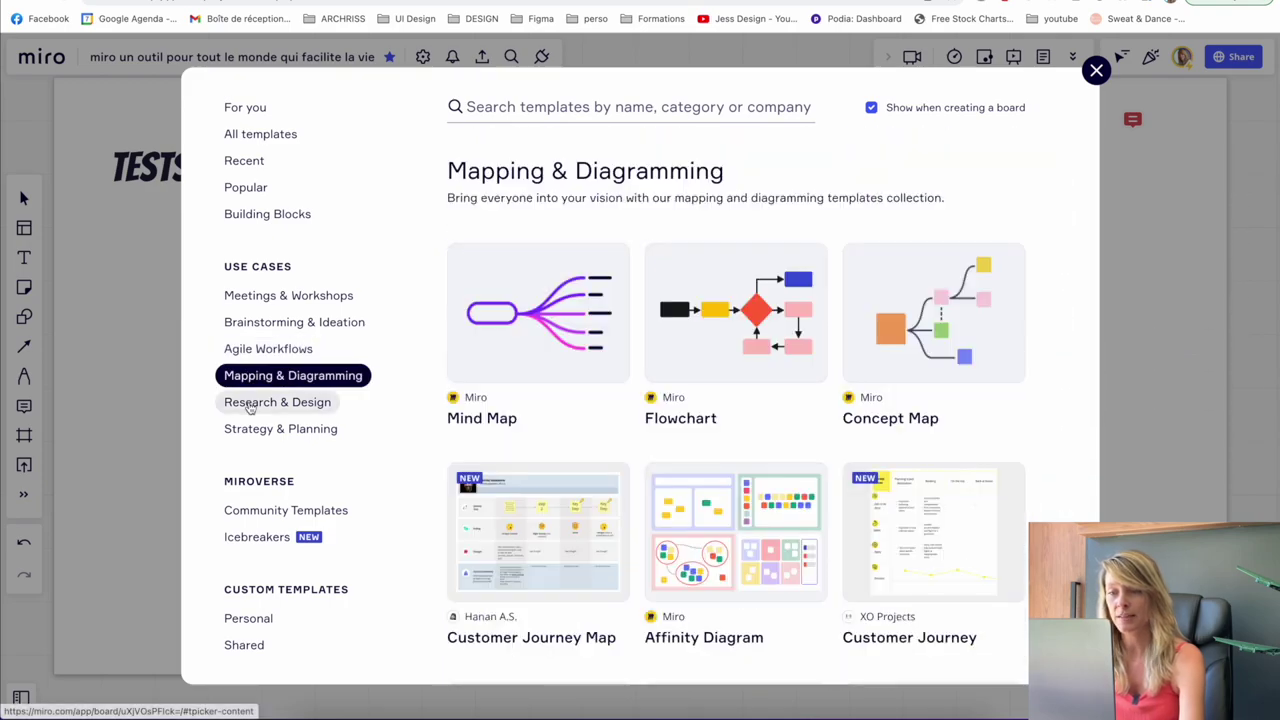
{"action": "left_click", "coordinate": [250, 404]}
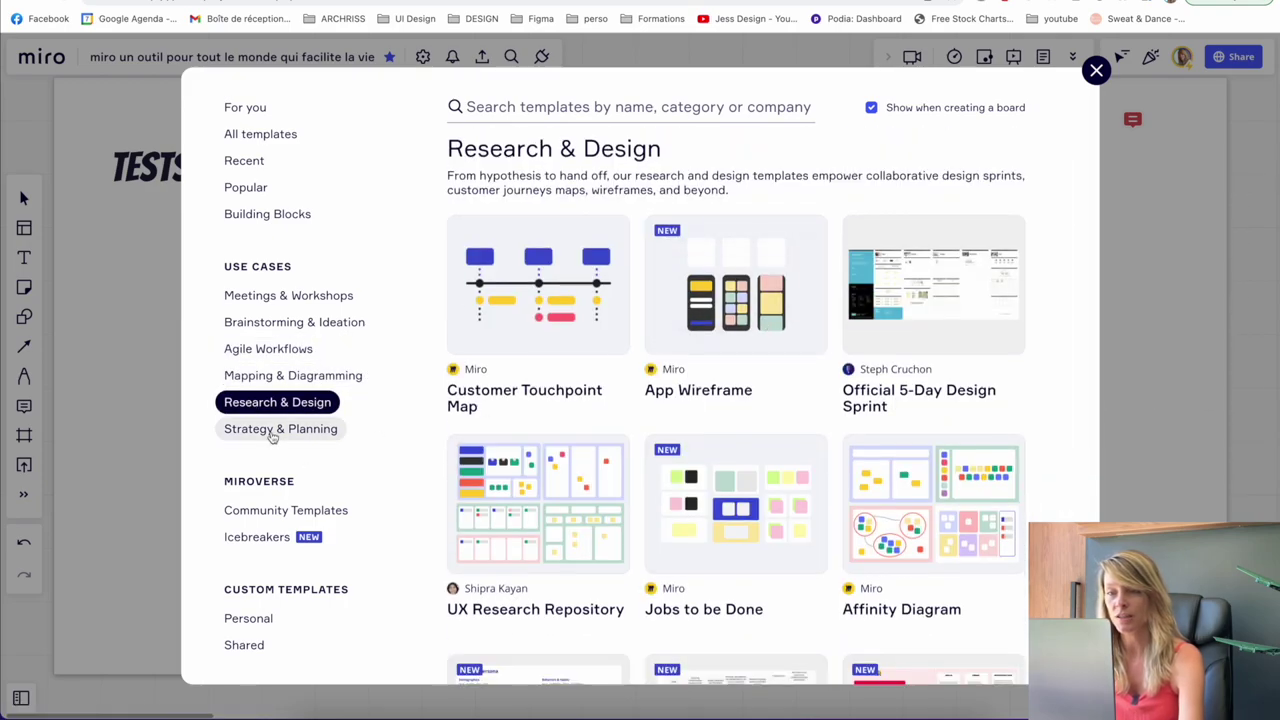
{"action": "left_click", "coordinate": [271, 434]}
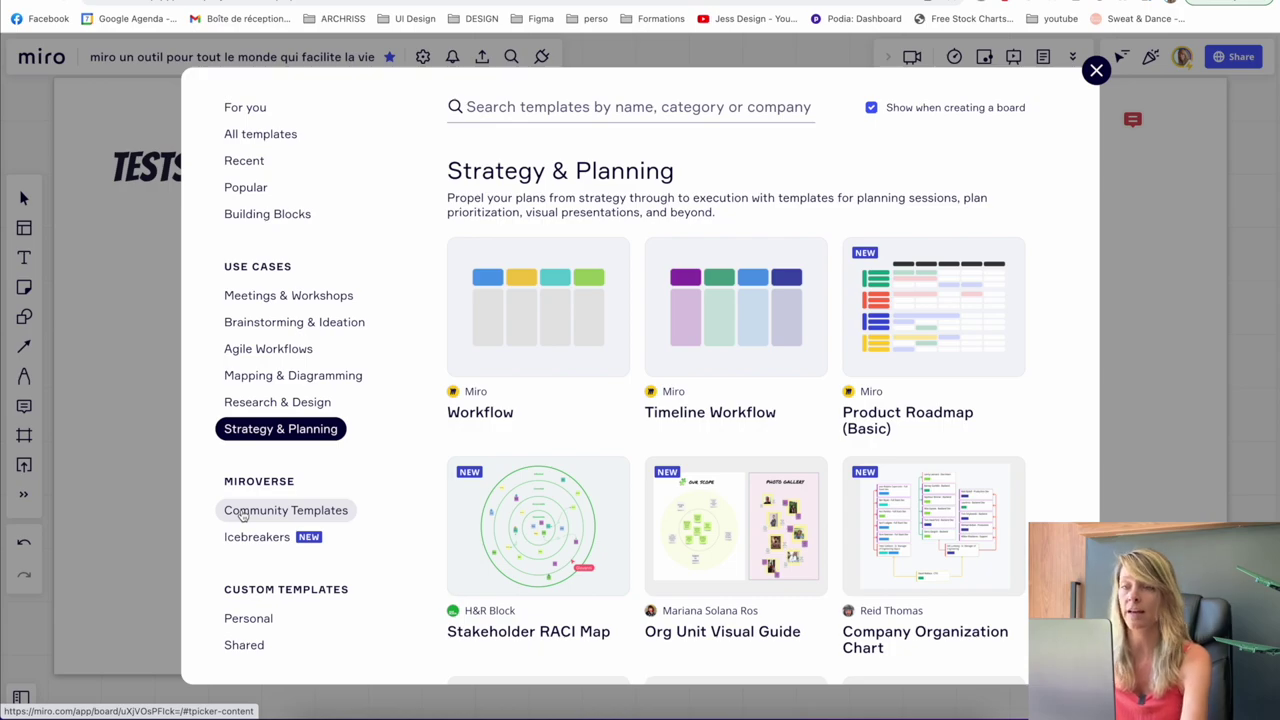
{"action": "left_click", "coordinate": [242, 512]}
{"action": "scroll", "coordinate": [689, 326], "scroll_direction": "down", "scroll_amount": 10}
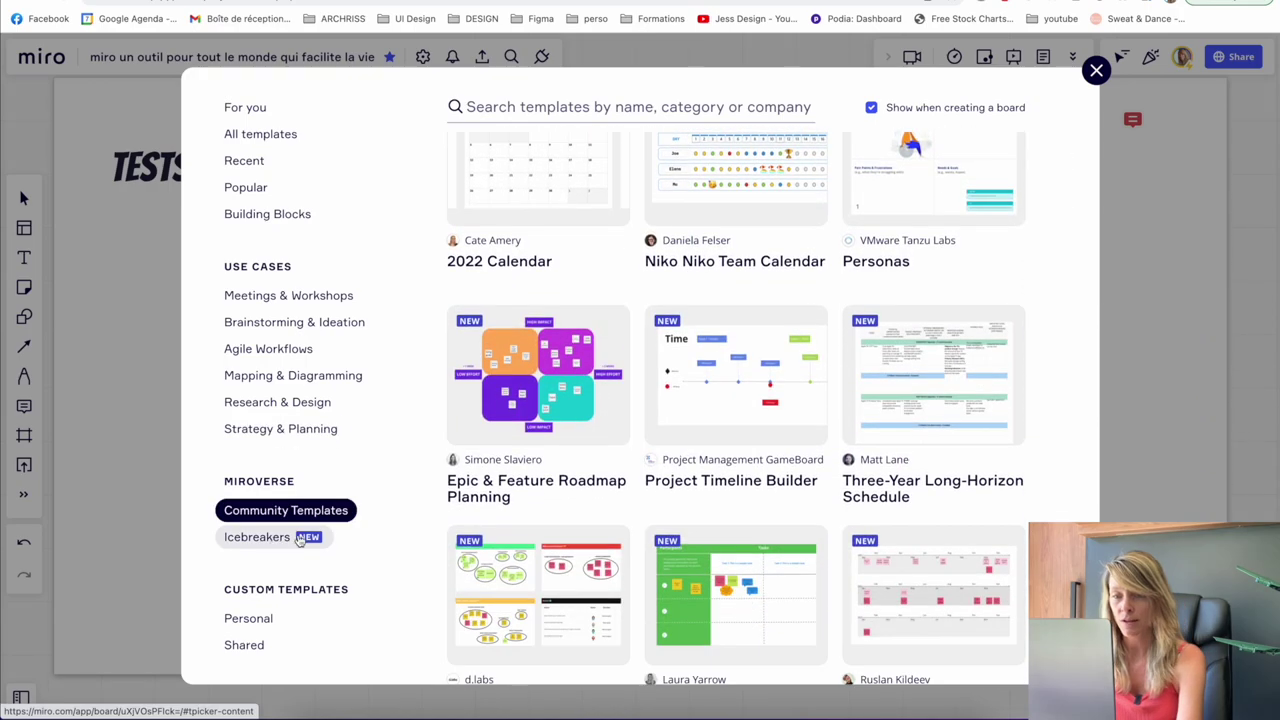
{"action": "left_click", "coordinate": [240, 541]}
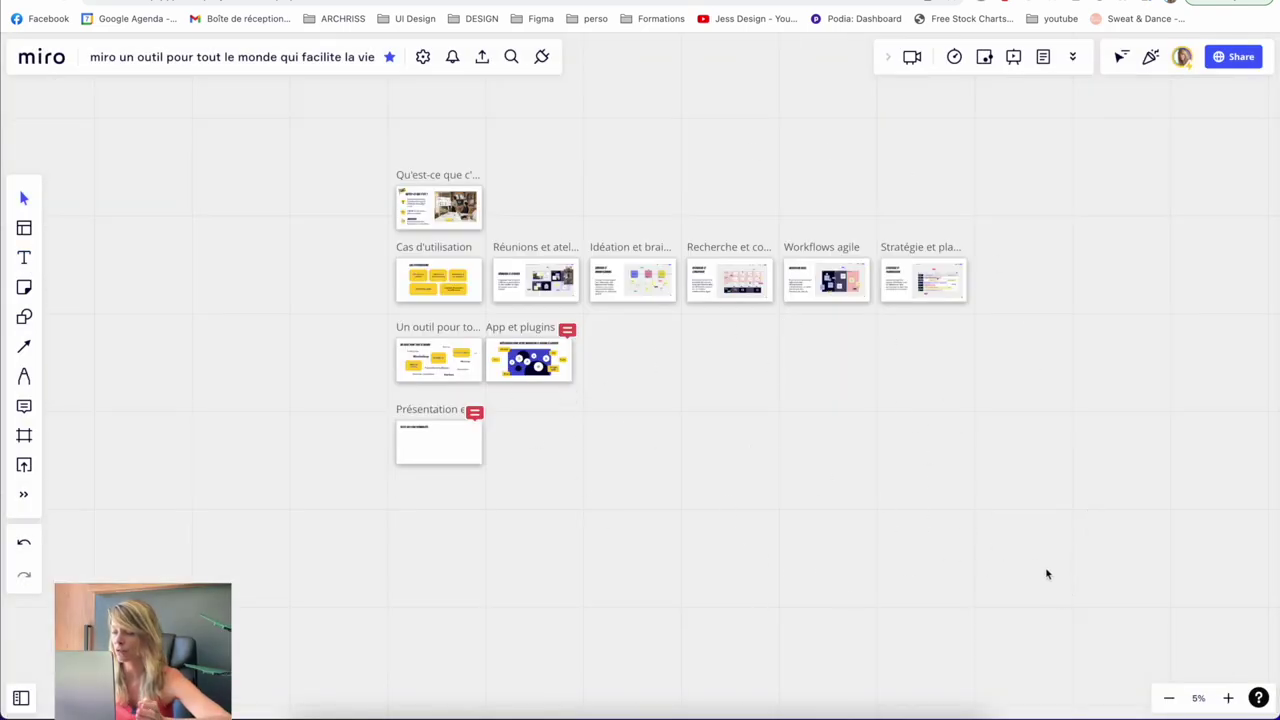
Pin the navigation minimap open from the zoom bar and fit all frames to the screen.
{"action": "mouse_move", "coordinate": [1168, 700]}
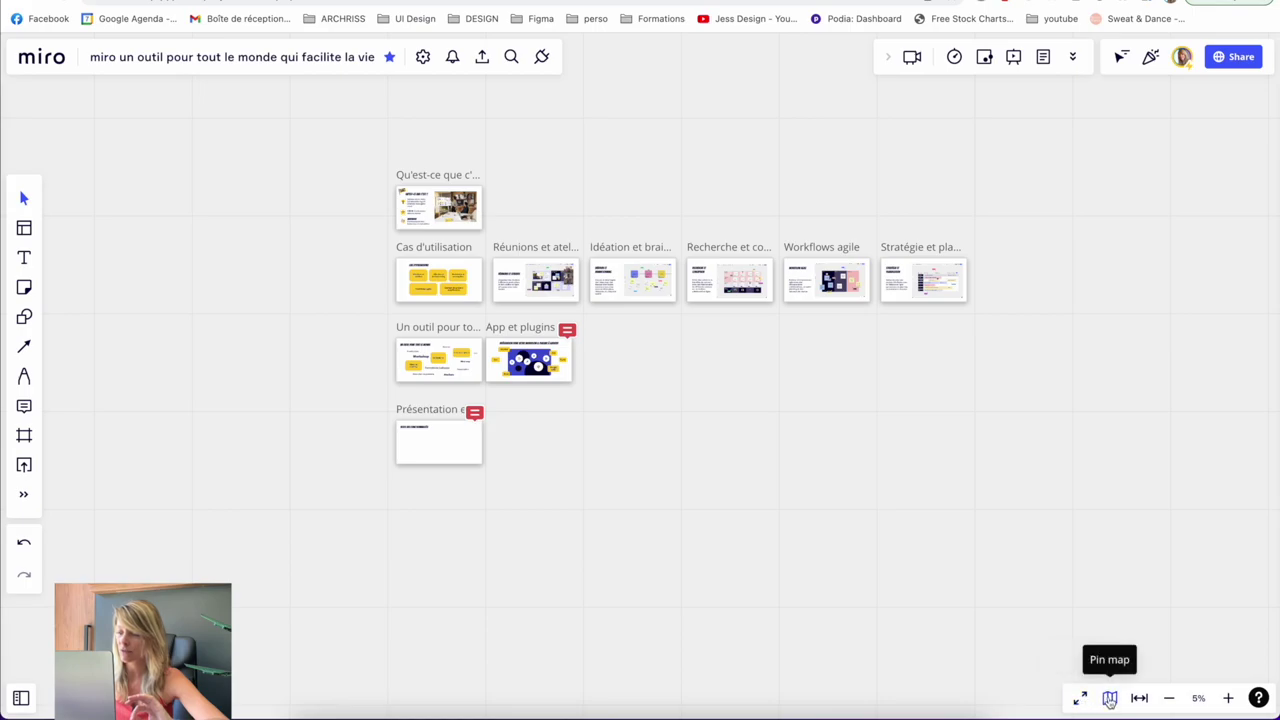
{"action": "left_click", "coordinate": [1110, 700]}
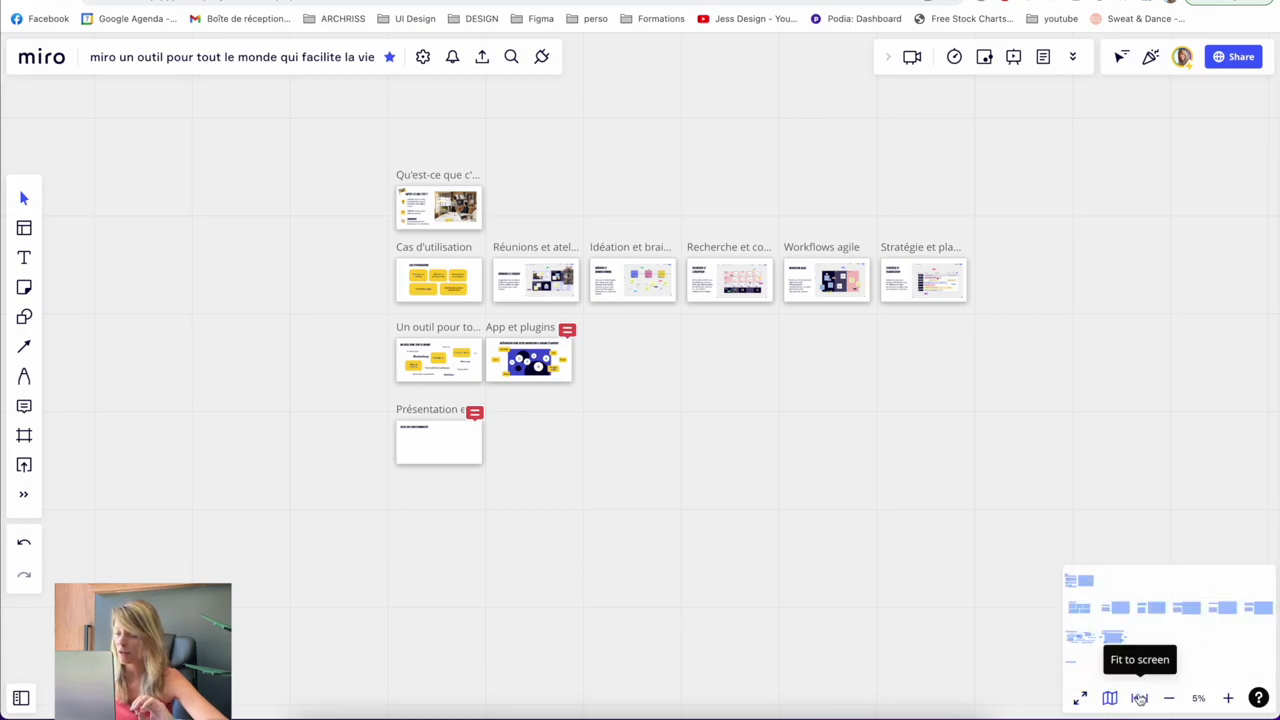
{"action": "left_click", "coordinate": [1139, 699]}
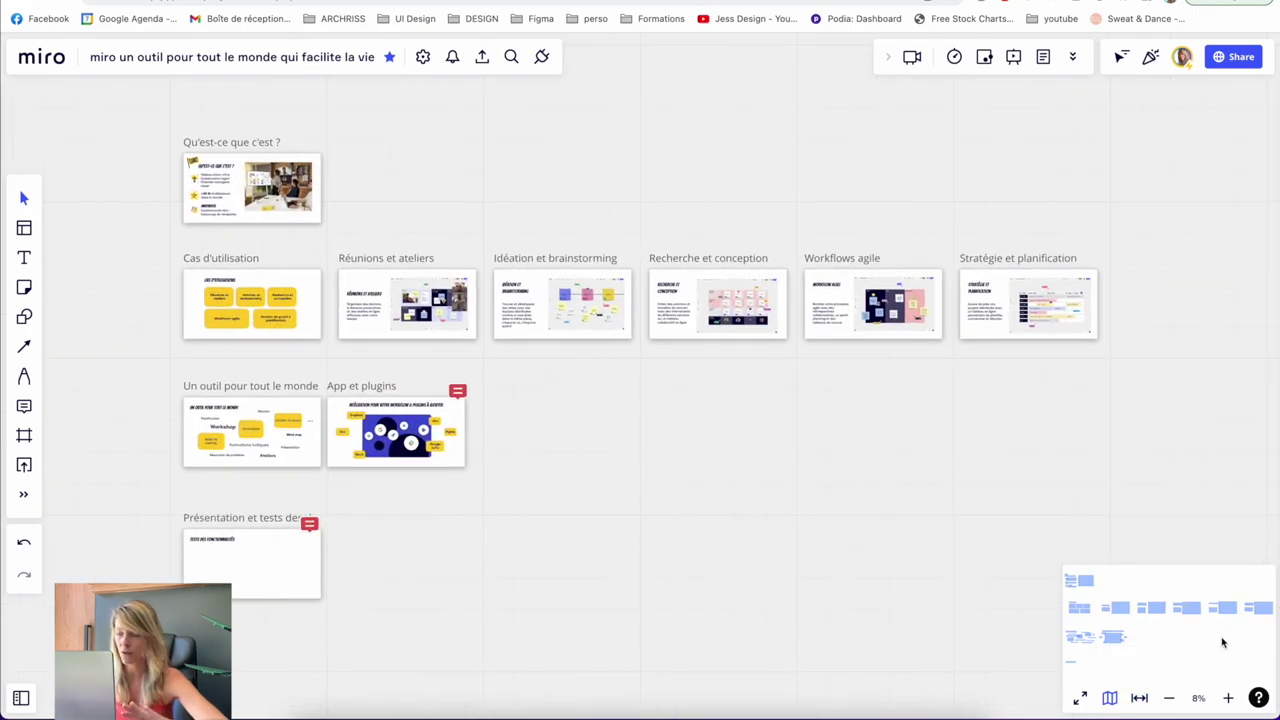
{"action": "scroll", "coordinate": [586, 623], "scroll_direction": "down", "scroll_amount": 5}
{"action": "scroll", "coordinate": [586, 623], "scroll_direction": "down", "scroll_amount": 3}
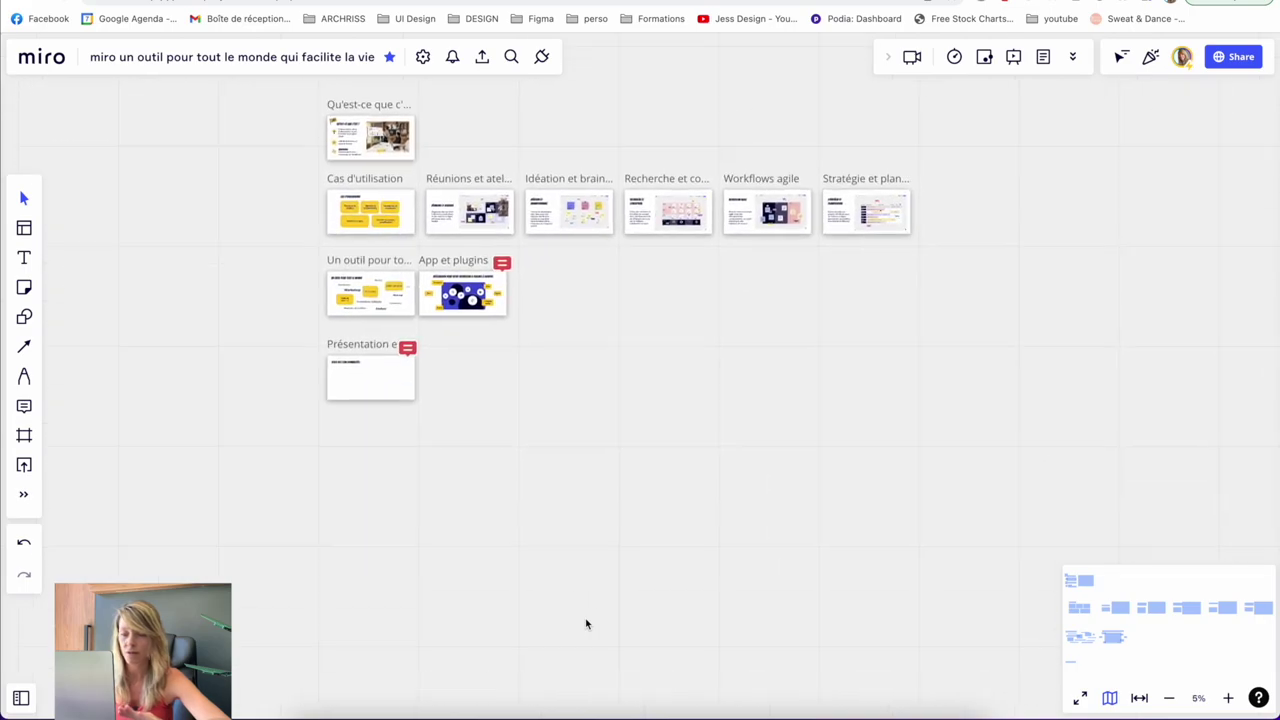
{"action": "scroll", "coordinate": [586, 623], "scroll_direction": "up", "scroll_amount": 2}
{"action": "scroll", "coordinate": [586, 623], "scroll_direction": "left", "scroll_amount": 2}
Draw a large rectangle-tool square to the left of the frames.
{"action": "left_click", "coordinate": [24, 316]}
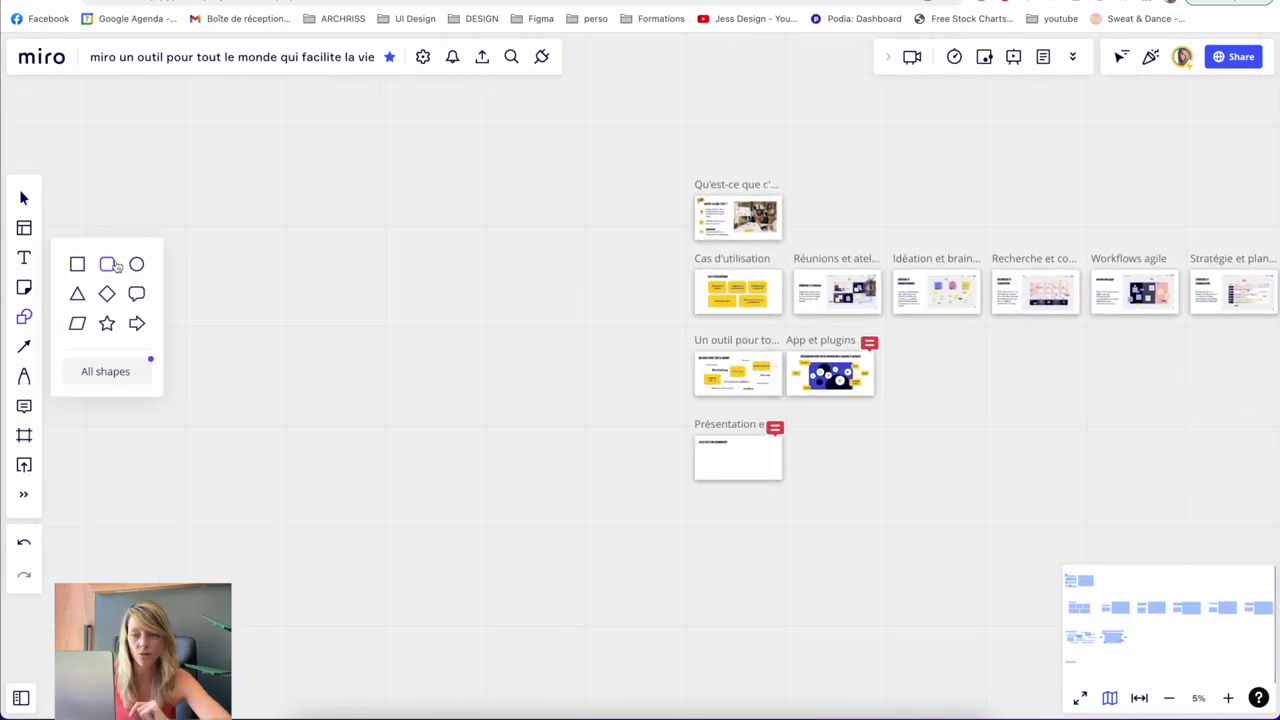
{"action": "left_click", "coordinate": [77, 263]}
{"action": "left_click_drag", "start_coordinate": [69, 206], "coordinate": [343, 482]}
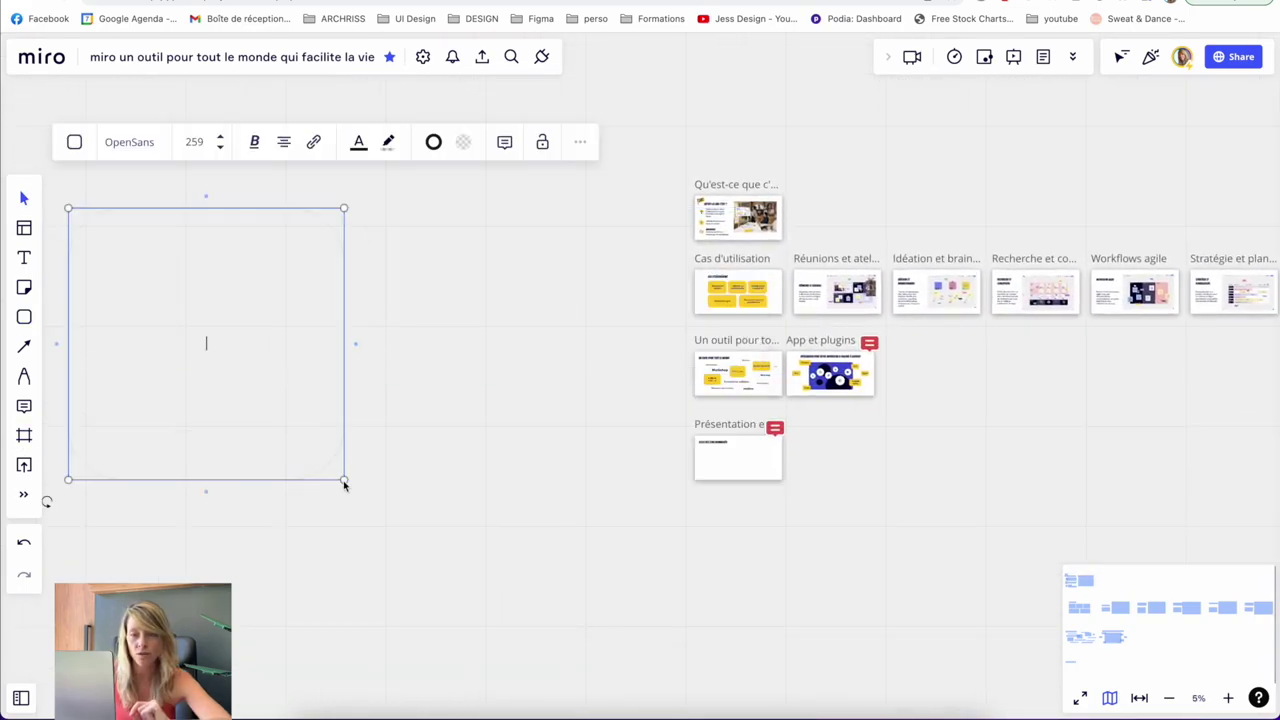
{"action": "scroll", "coordinate": [363, 249], "scroll_direction": "down", "scroll_amount": 2}
{"action": "scroll", "coordinate": [363, 249], "scroll_direction": "left", "scroll_amount": 4}
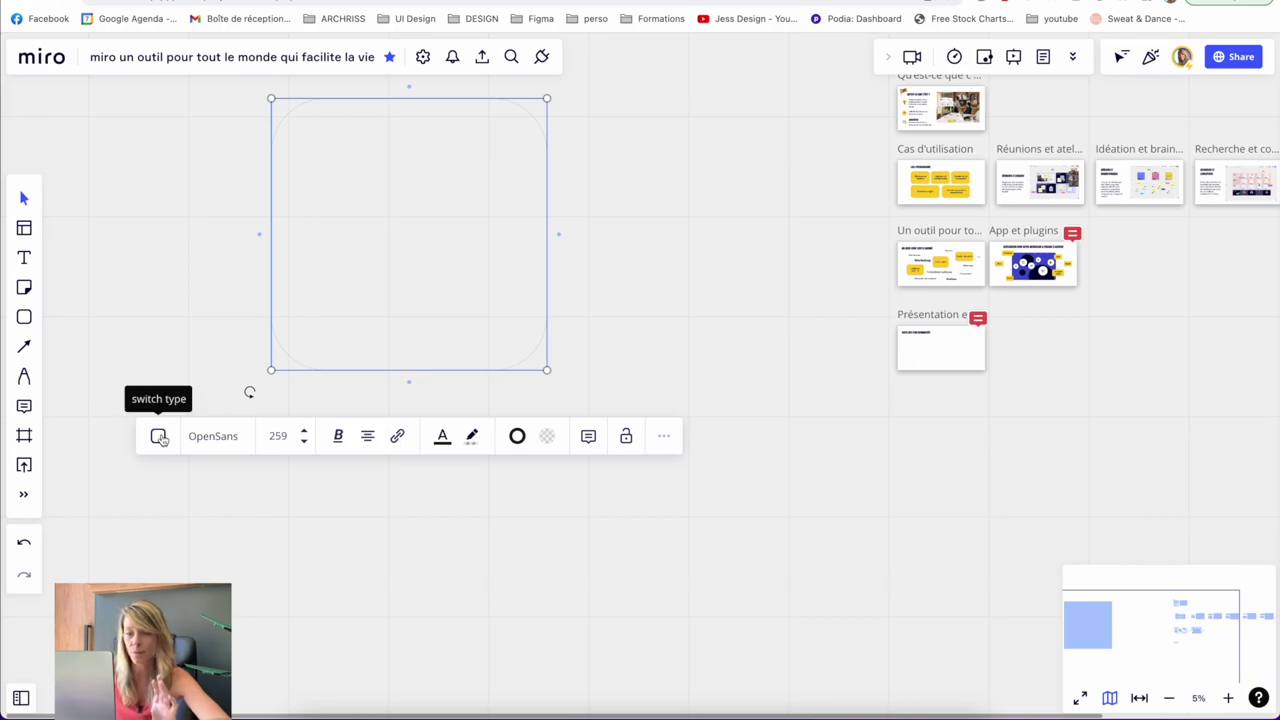
Fill the square white and set its text font to Bangers.
{"action": "left_click", "coordinate": [550, 441]}
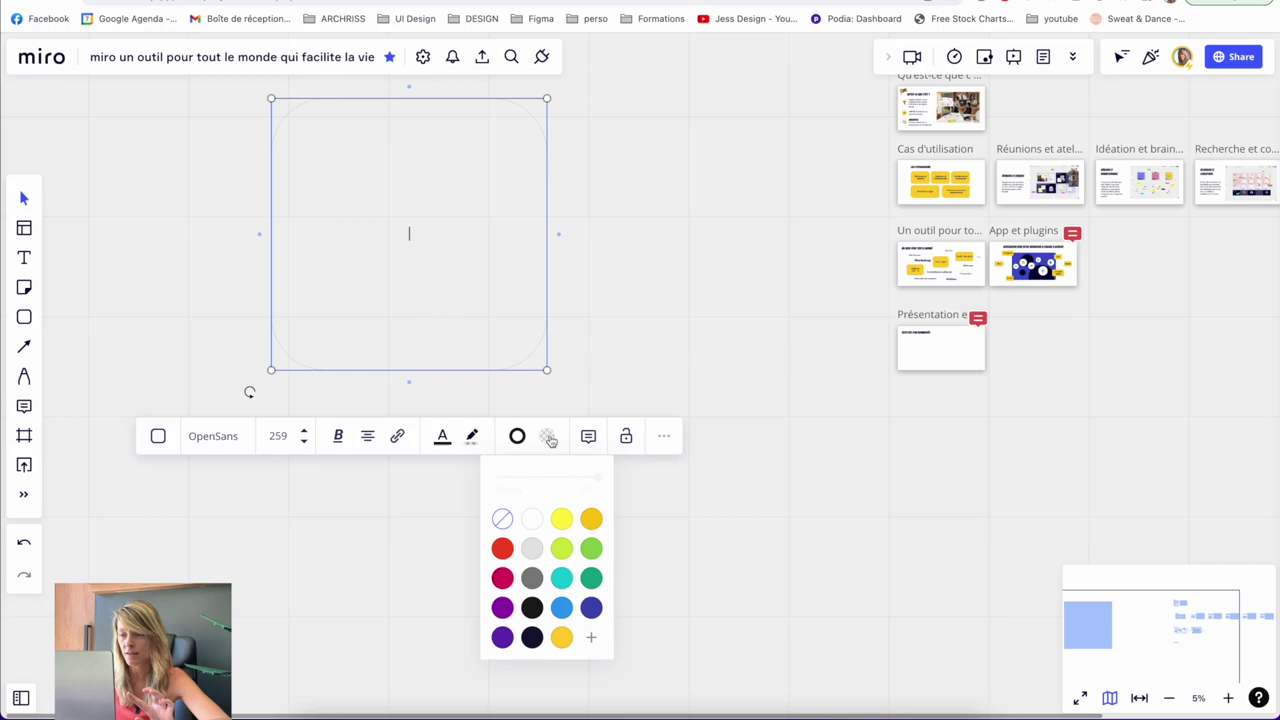
{"action": "left_click", "coordinate": [532, 519]}
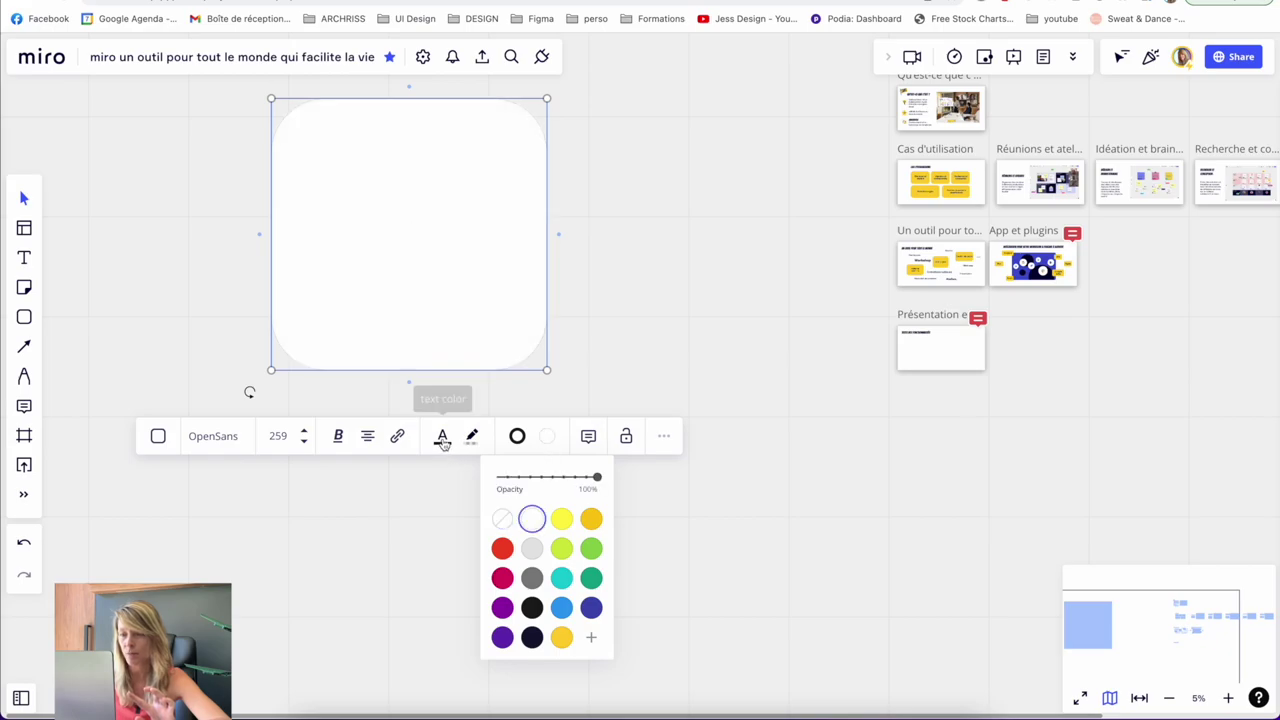
{"action": "left_click", "coordinate": [215, 437]}
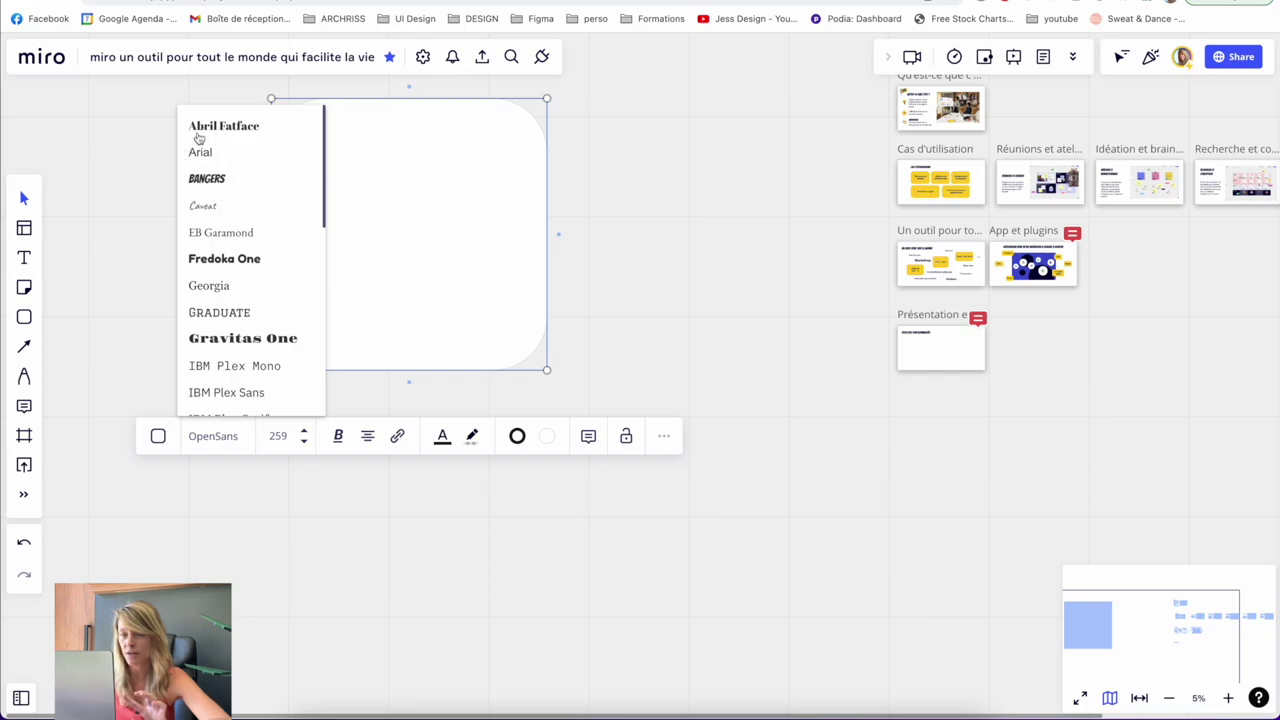
{"action": "left_click", "coordinate": [207, 179]}
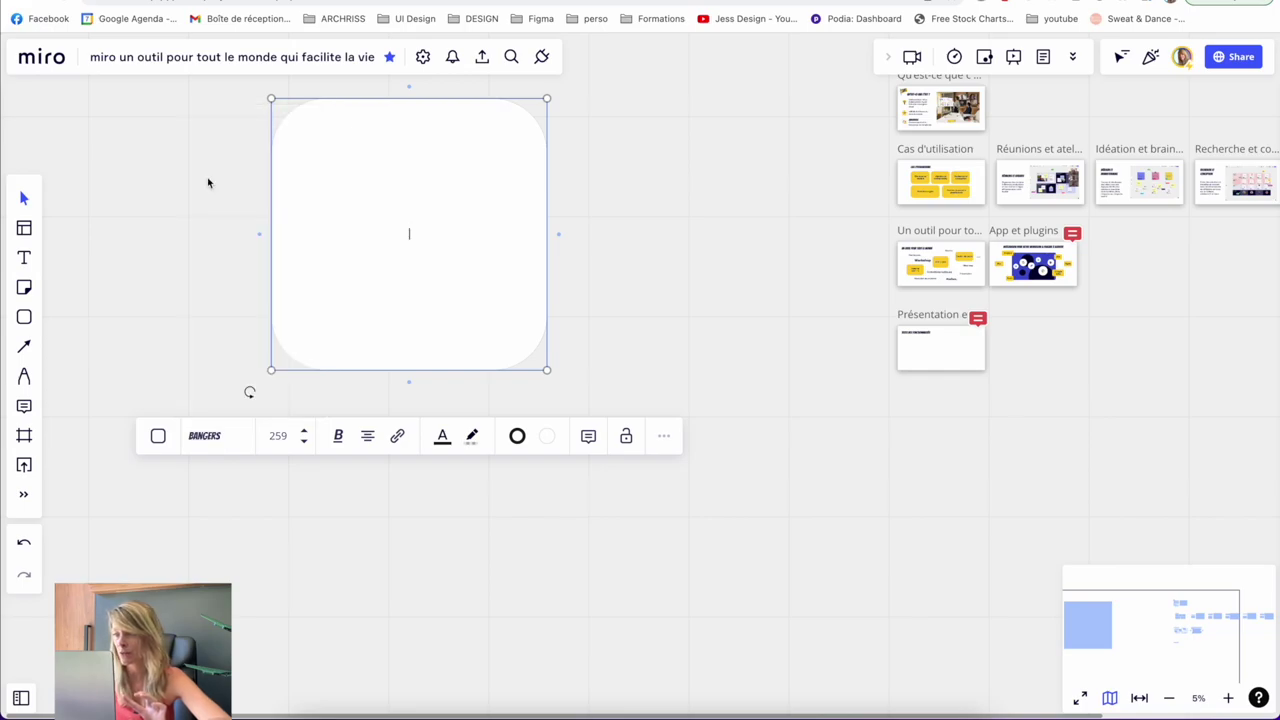
Add a 'TITRE' heading in Bangers inside the white square and enlarge it.
{"action": "left_click", "coordinate": [160, 272]}
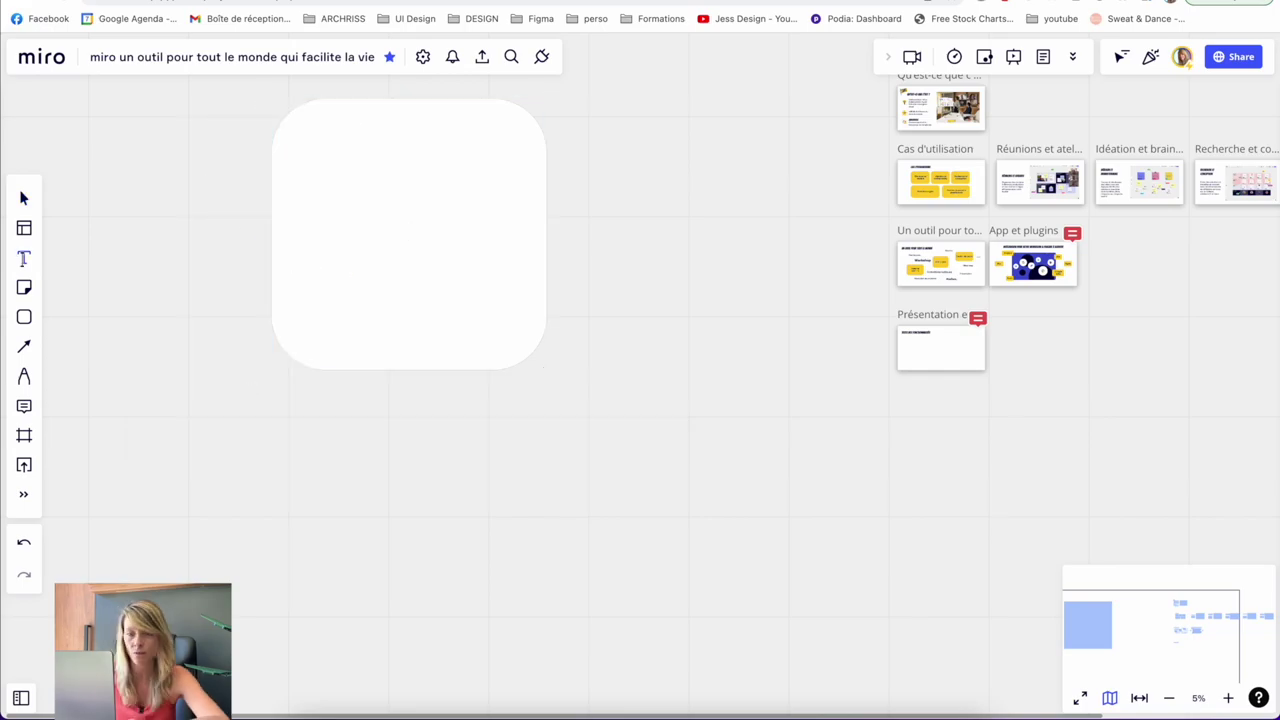
{"action": "left_click", "coordinate": [298, 149]}
{"action": "scroll", "coordinate": [298, 149], "scroll_direction": "up", "scroll_amount": 3}
{"action": "type", "text": "Titre"}
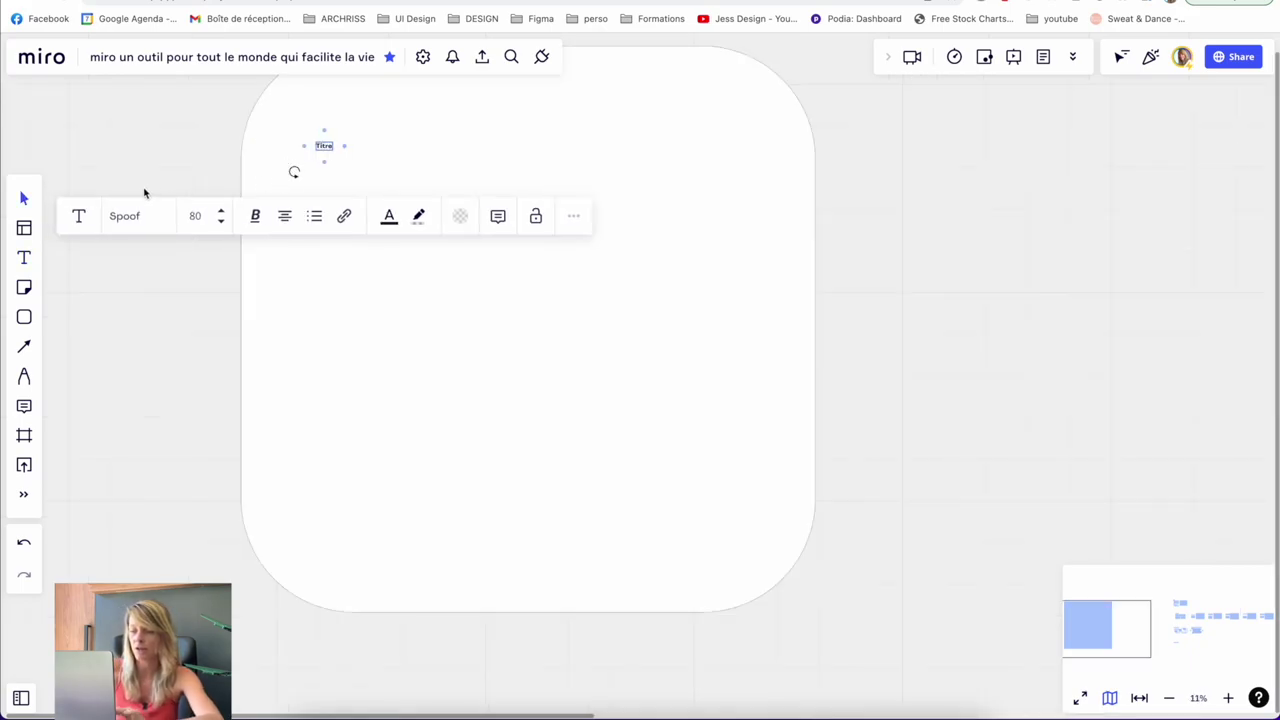
{"action": "left_click", "coordinate": [138, 217]}
{"action": "left_click", "coordinate": [127, 309]}
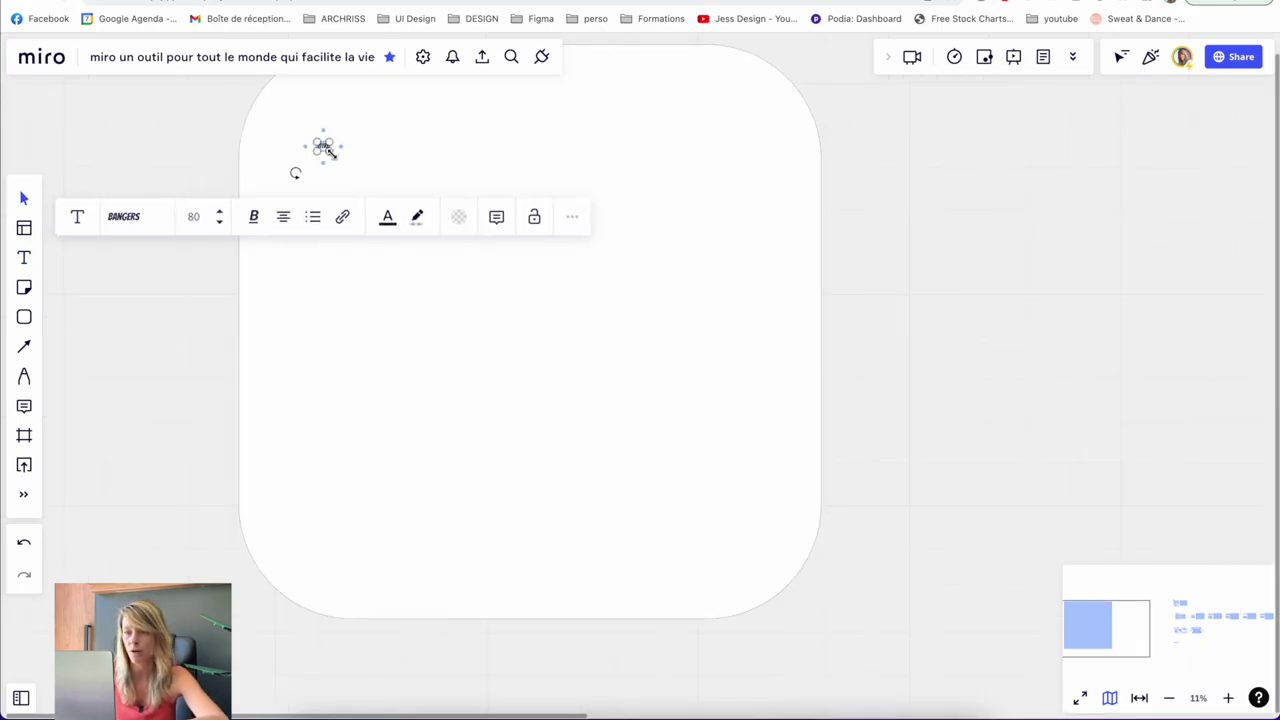
{"action": "left_click_drag", "start_coordinate": [327, 150], "coordinate": [390, 190]}
{"action": "type", "text": "TITR"}
{"action": "key", "text": "t"}
Paste a paragraph line below the title and widen its text box.
{"action": "left_click", "coordinate": [327, 245]}
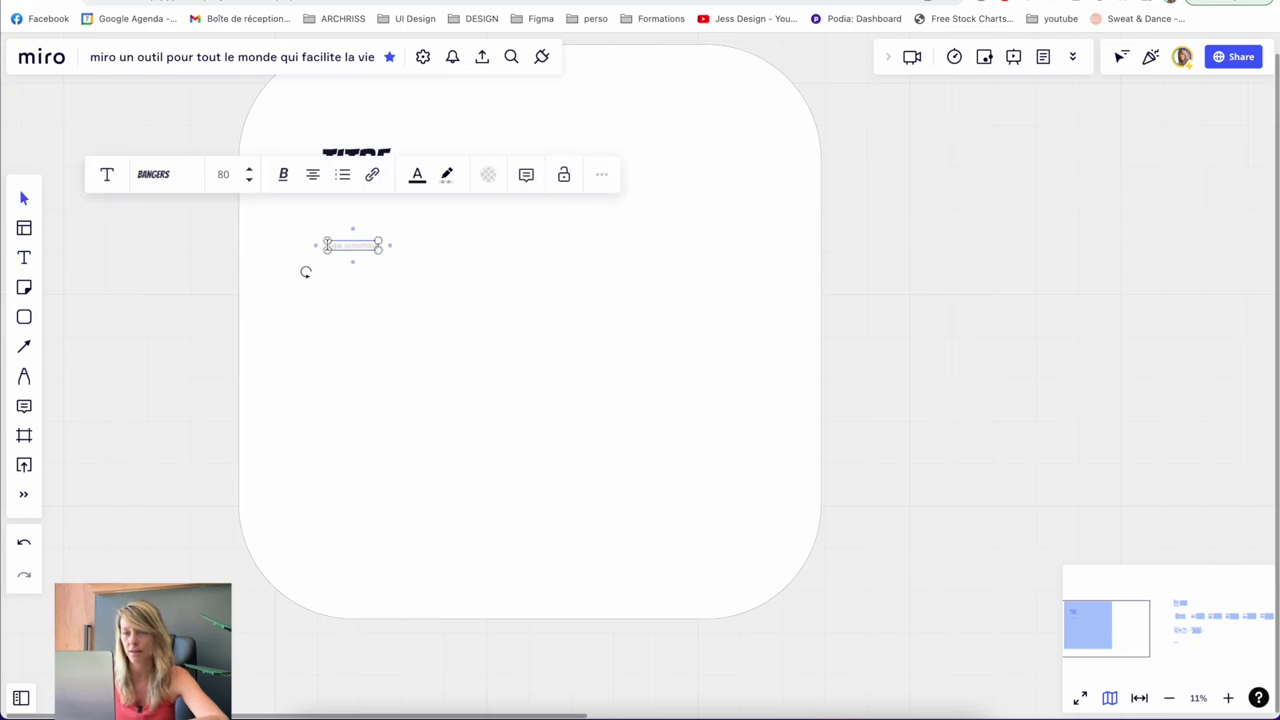
{"action": "type", "text": "Et là on aura toute la partie texte, paragraphe etc...."}
{"action": "left_click_drag", "start_coordinate": [443, 244], "coordinate": [678, 246]}
{"action": "scroll", "coordinate": [797, 343], "scroll_direction": "up", "scroll_amount": 3}
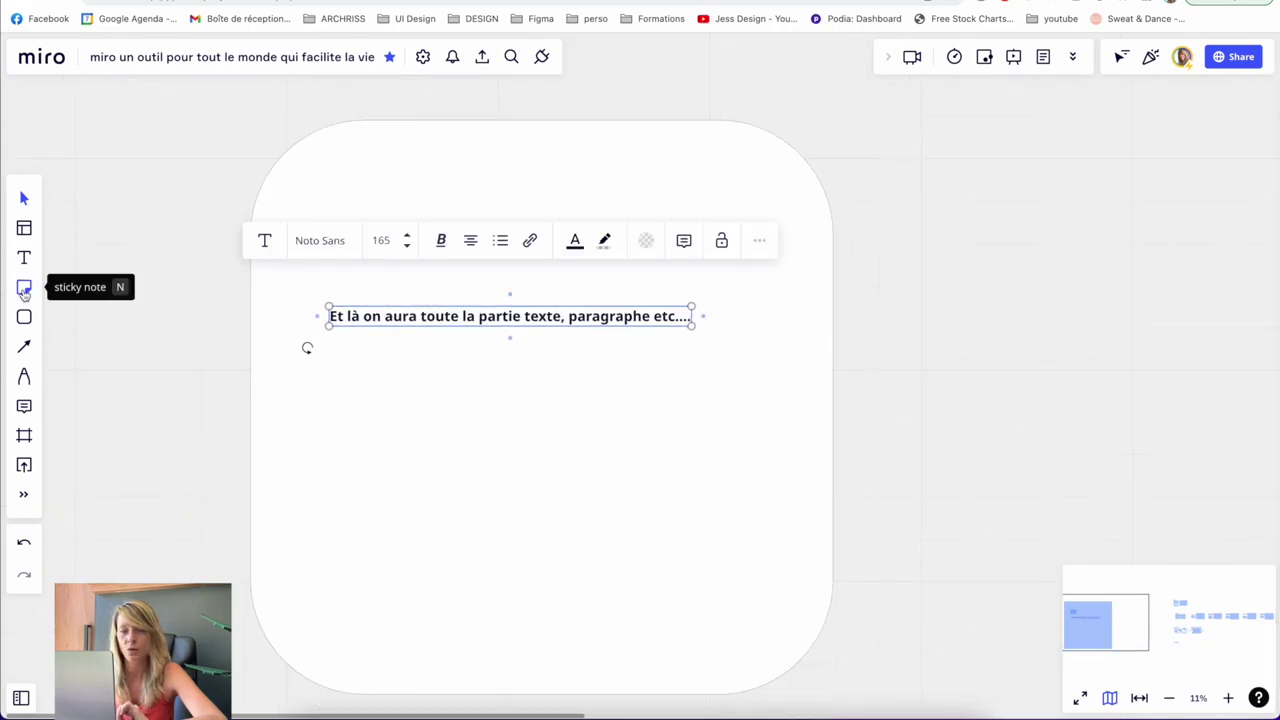
{"action": "left_click", "coordinate": [24, 289]}
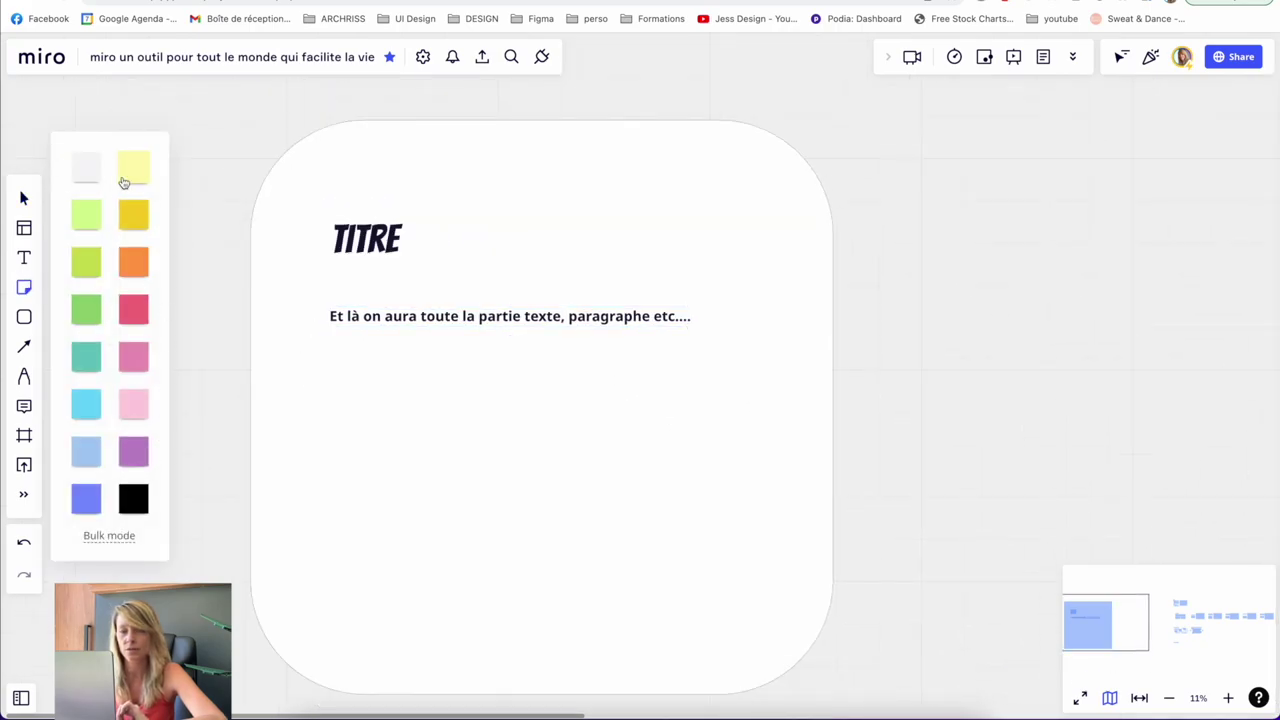
Place an orange sticky note reading 'Mettre du texte à l'intérieure qui s'ajuste' with a 😎 reaction.
{"action": "left_click", "coordinate": [124, 182]}
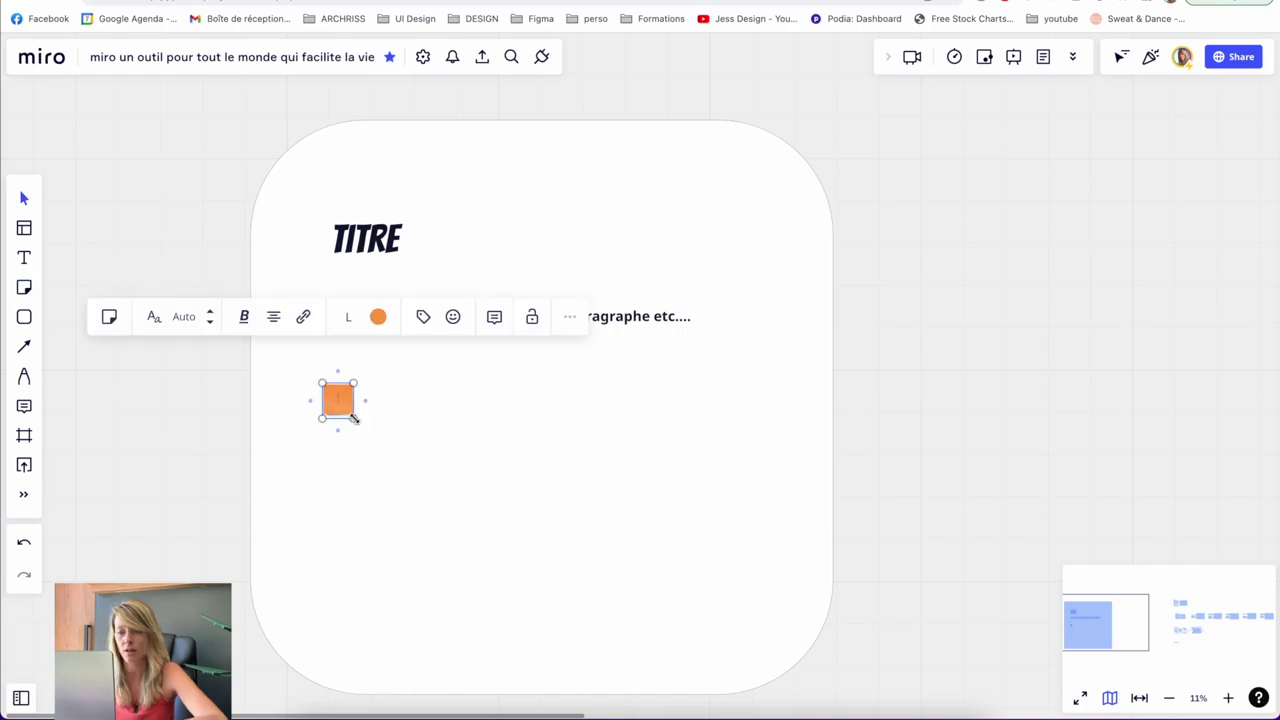
{"action": "left_click_drag", "start_coordinate": [338, 400], "coordinate": [482, 552]}
{"action": "type", "text": "Mettre du texte à"}
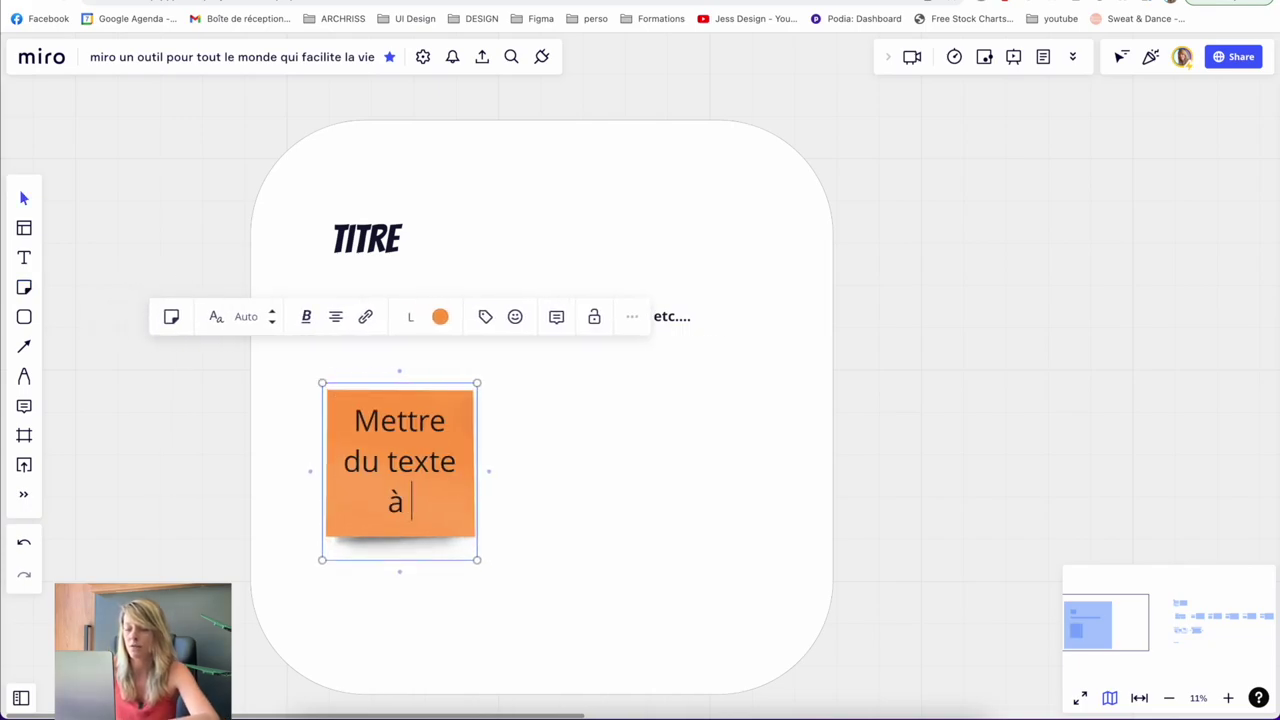
{"action": "type", "text": " l'intérieure "}
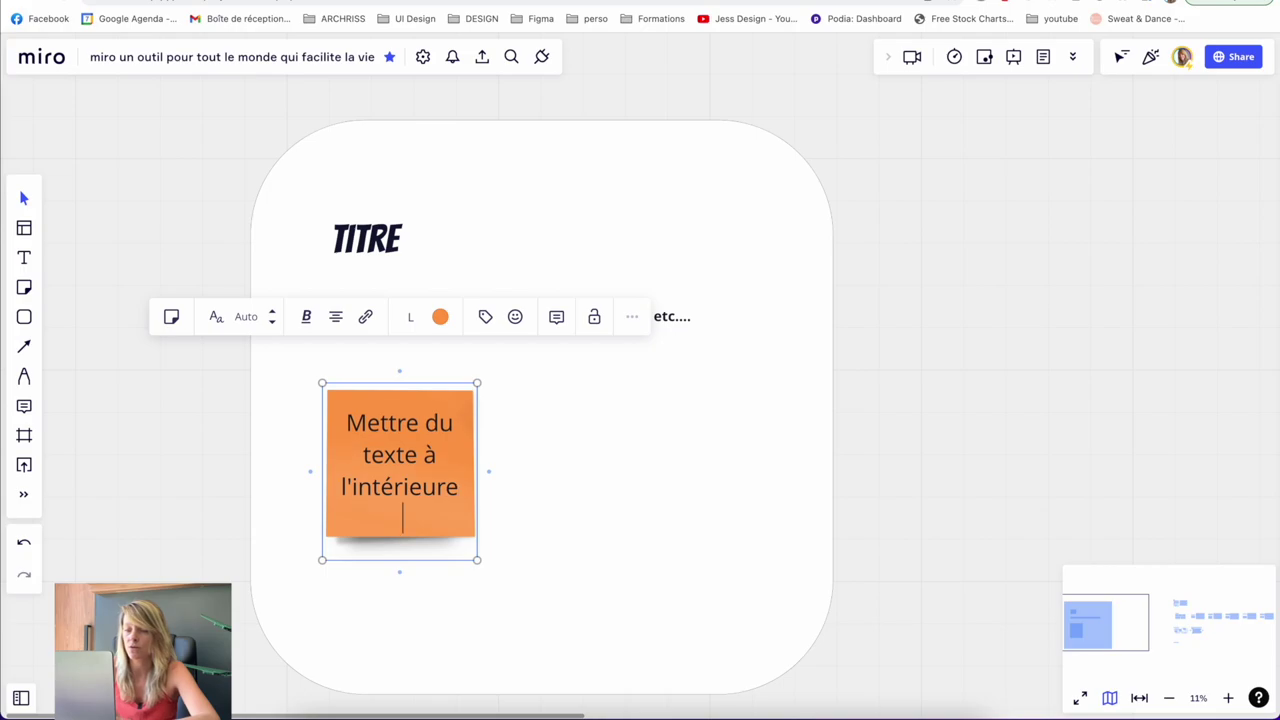
{"action": "type", "text": "qui s'ajuste"}
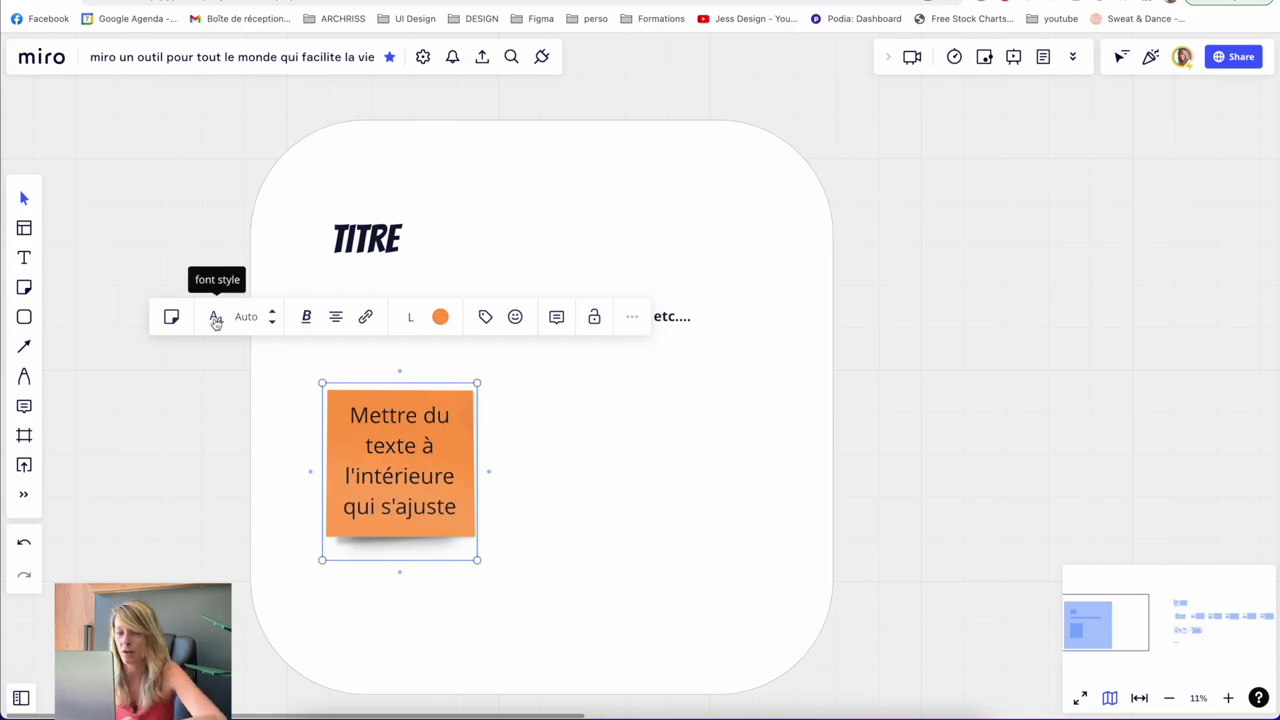
{"action": "left_click", "coordinate": [272, 323]}
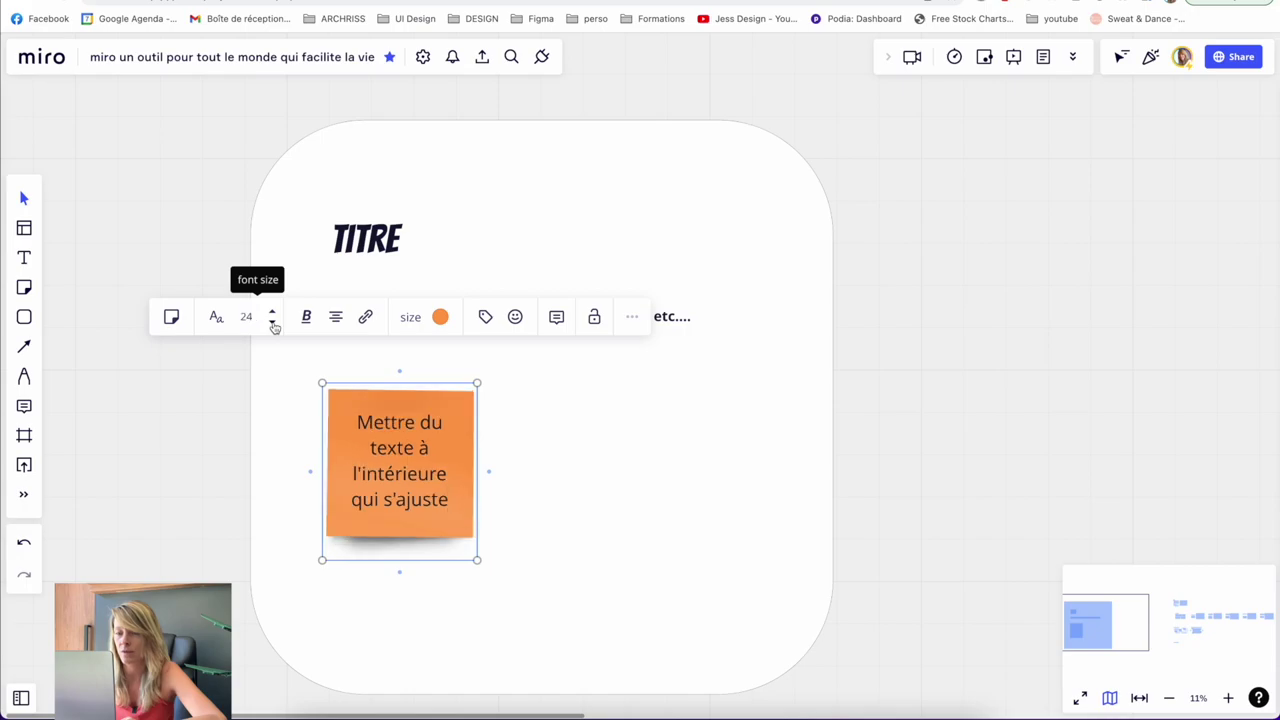
{"action": "left_click", "coordinate": [273, 323]}
{"action": "left_click", "coordinate": [515, 317]}
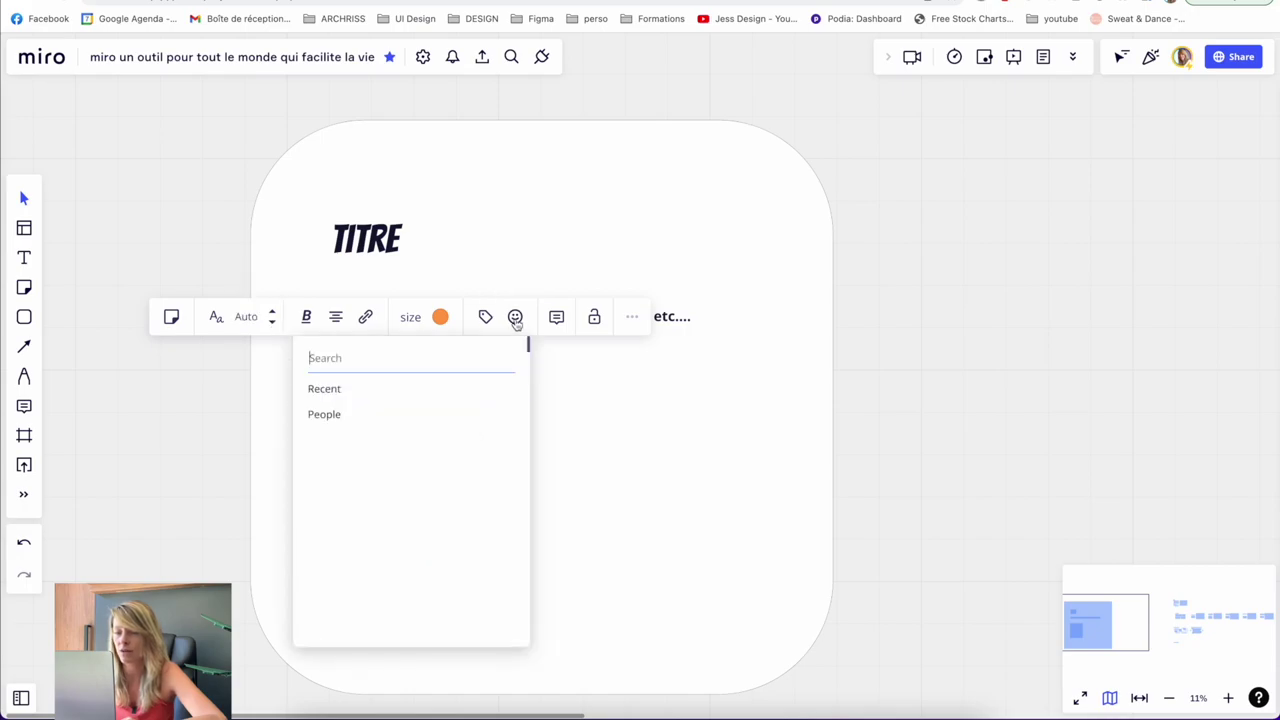
{"action": "left_click", "coordinate": [384, 497]}
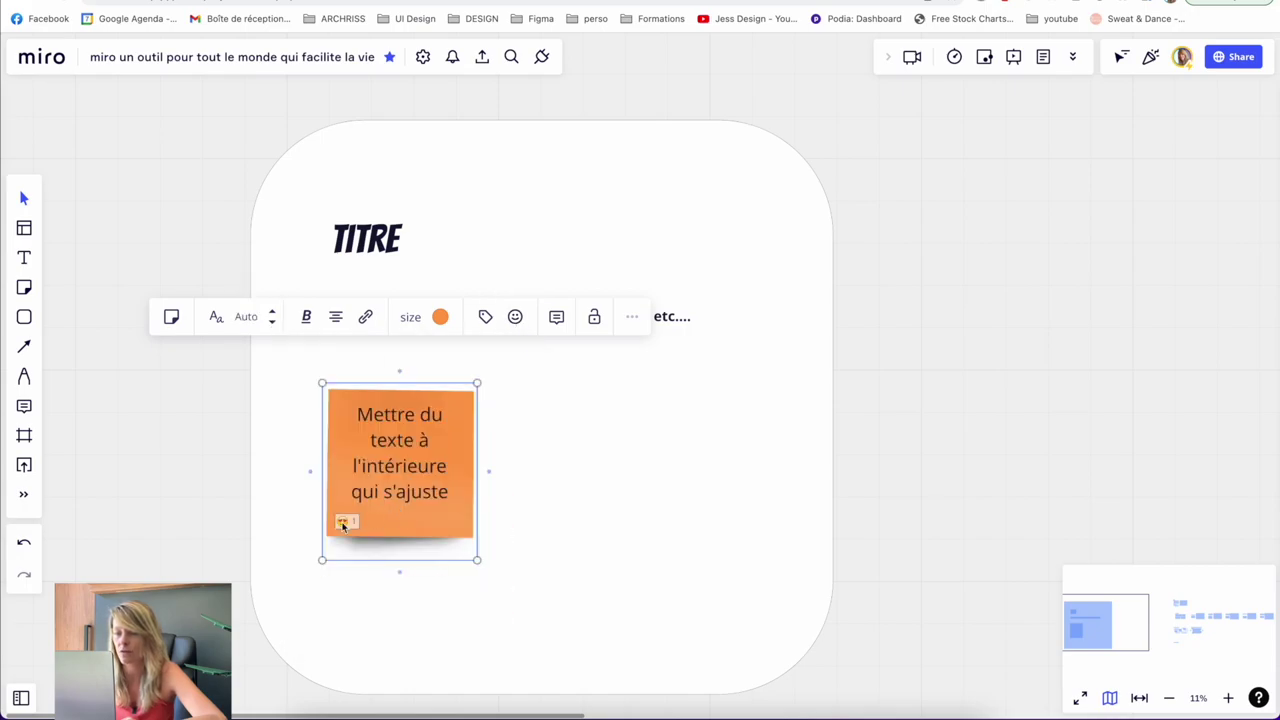
Post the comment 'Poser une question' on the sticky note and close the thread.
{"action": "left_click", "coordinate": [557, 317]}
{"action": "type", "text": "Poser une question"}
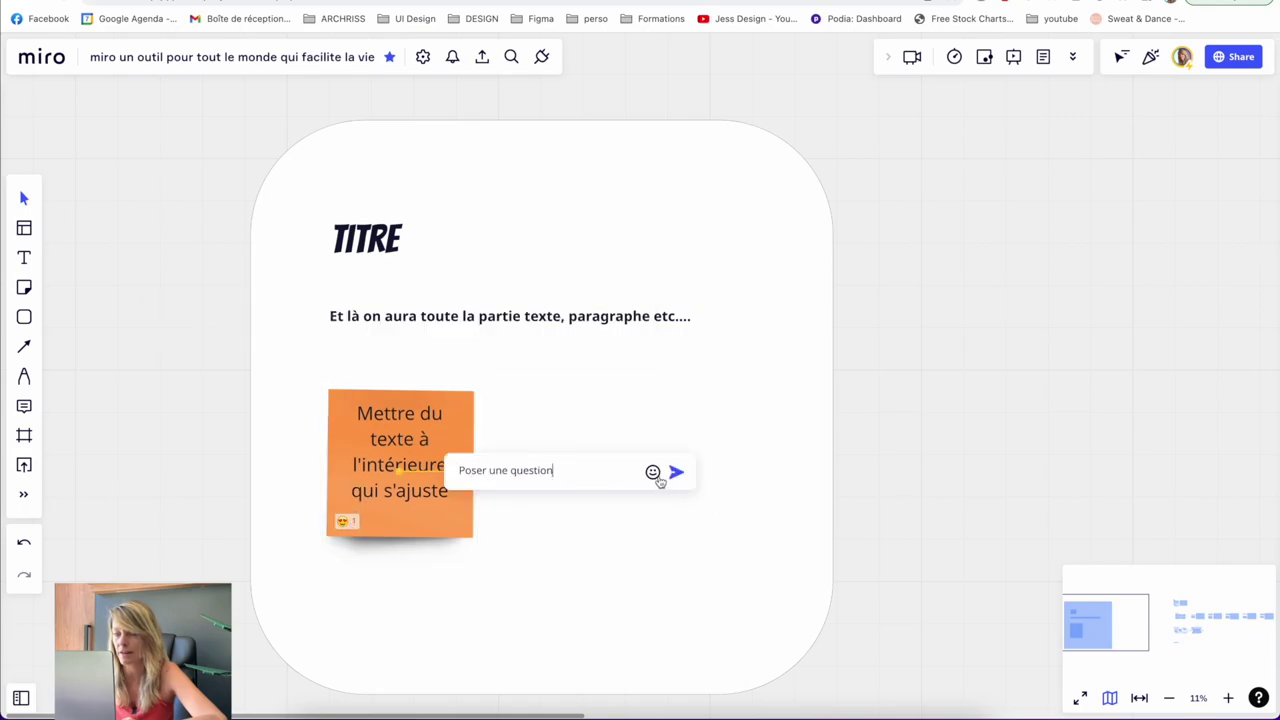
{"action": "key", "text": "Return"}
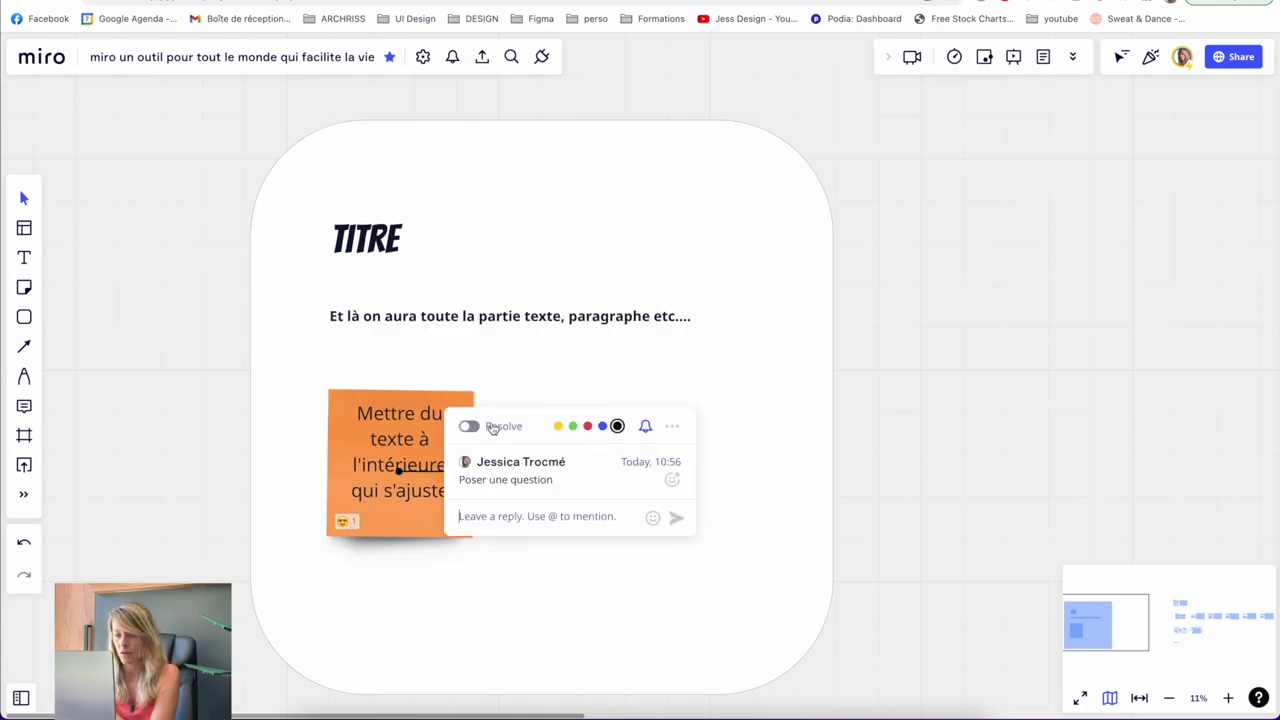
{"action": "left_click", "coordinate": [771, 395]}
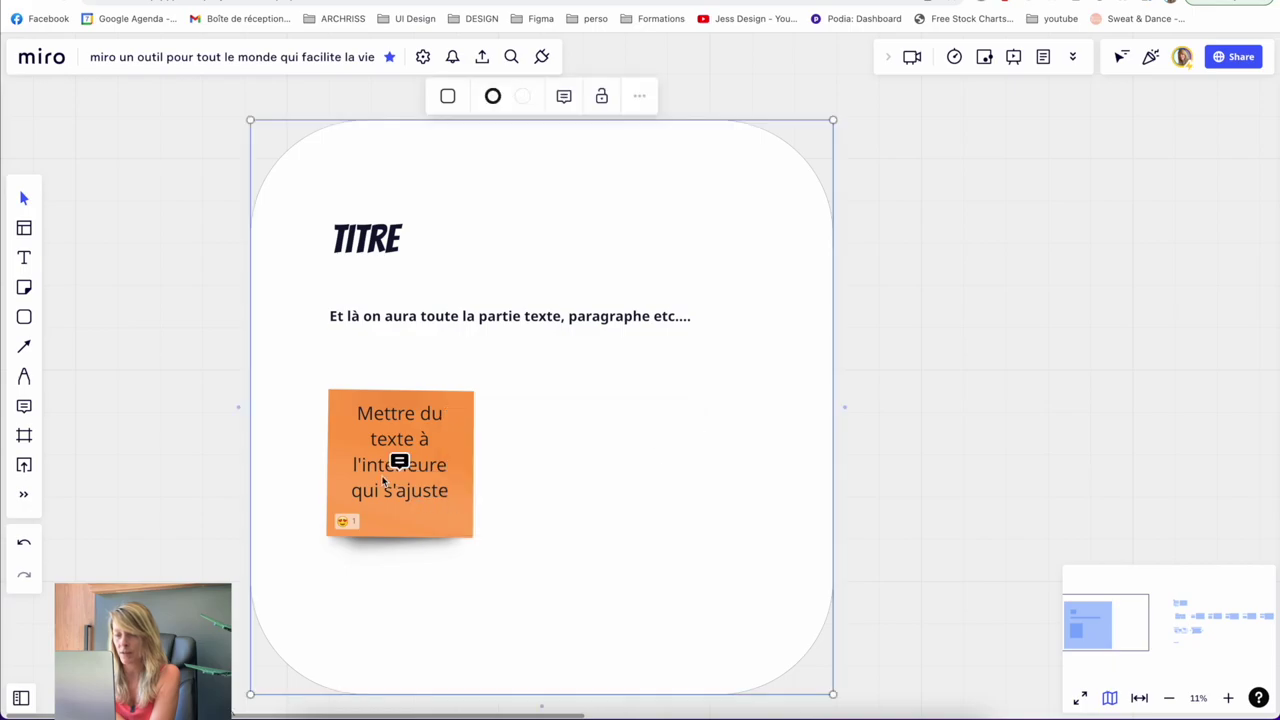
{"action": "key", "text": "Escape"}
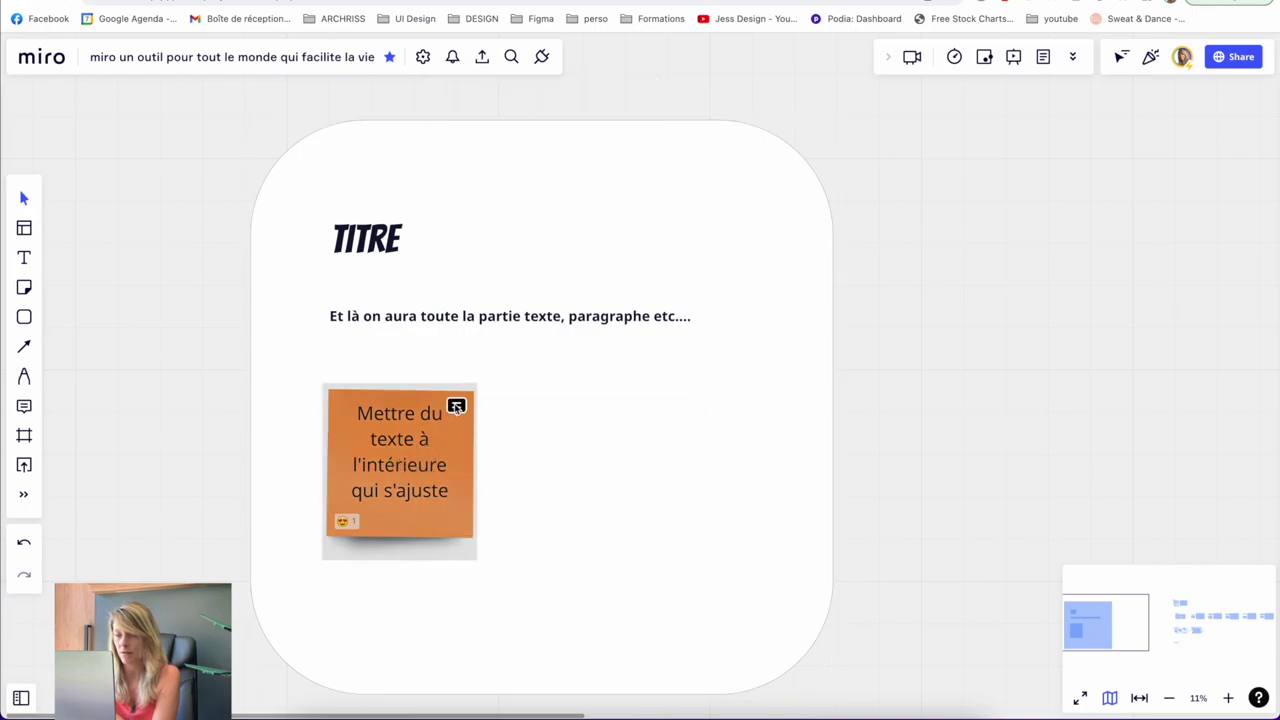
{"action": "left_click", "coordinate": [456, 407]}
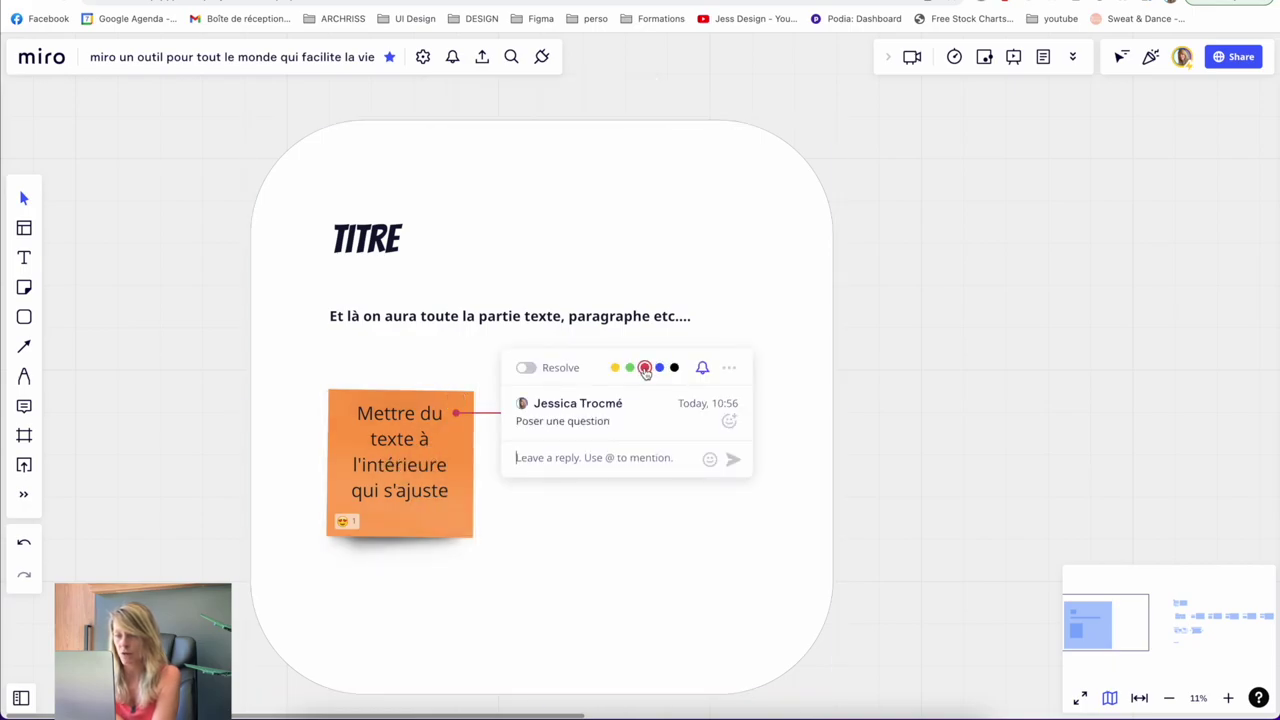
{"action": "left_click", "coordinate": [290, 340]}
{"action": "scroll", "coordinate": [105, 318], "scroll_direction": "down", "scroll_amount": 10}
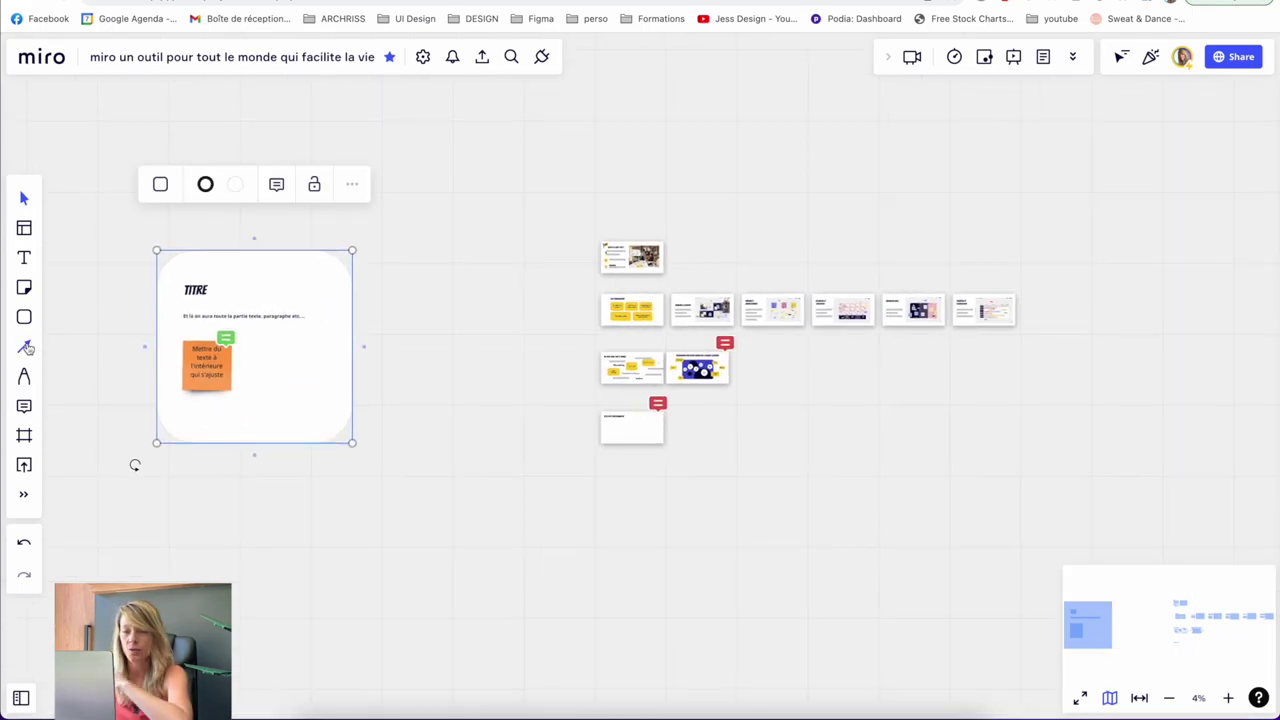
Draw a connector from the Cas d'utilisation frame to the Réunions et ateliers frame and adjust its bend.
{"action": "left_click", "coordinate": [25, 346]}
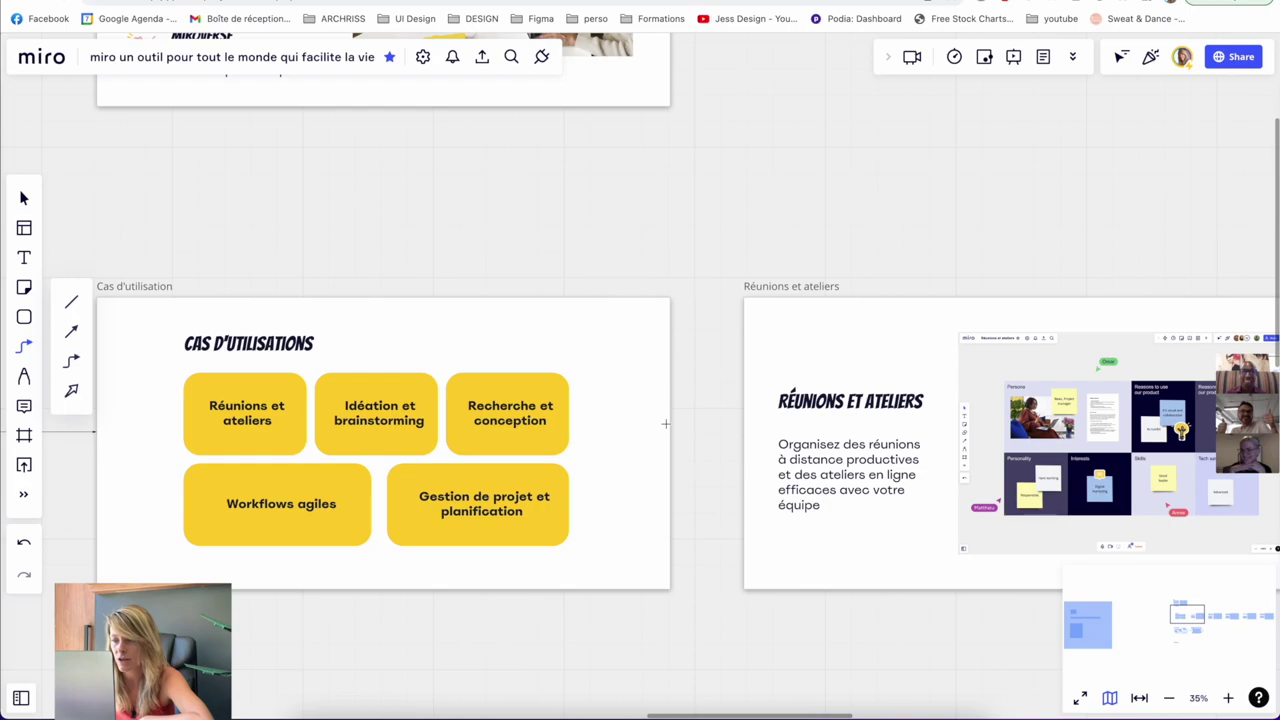
{"action": "left_click", "coordinate": [752, 447]}
{"action": "scroll", "coordinate": [740, 455], "scroll_direction": "up", "scroll_amount": 3}
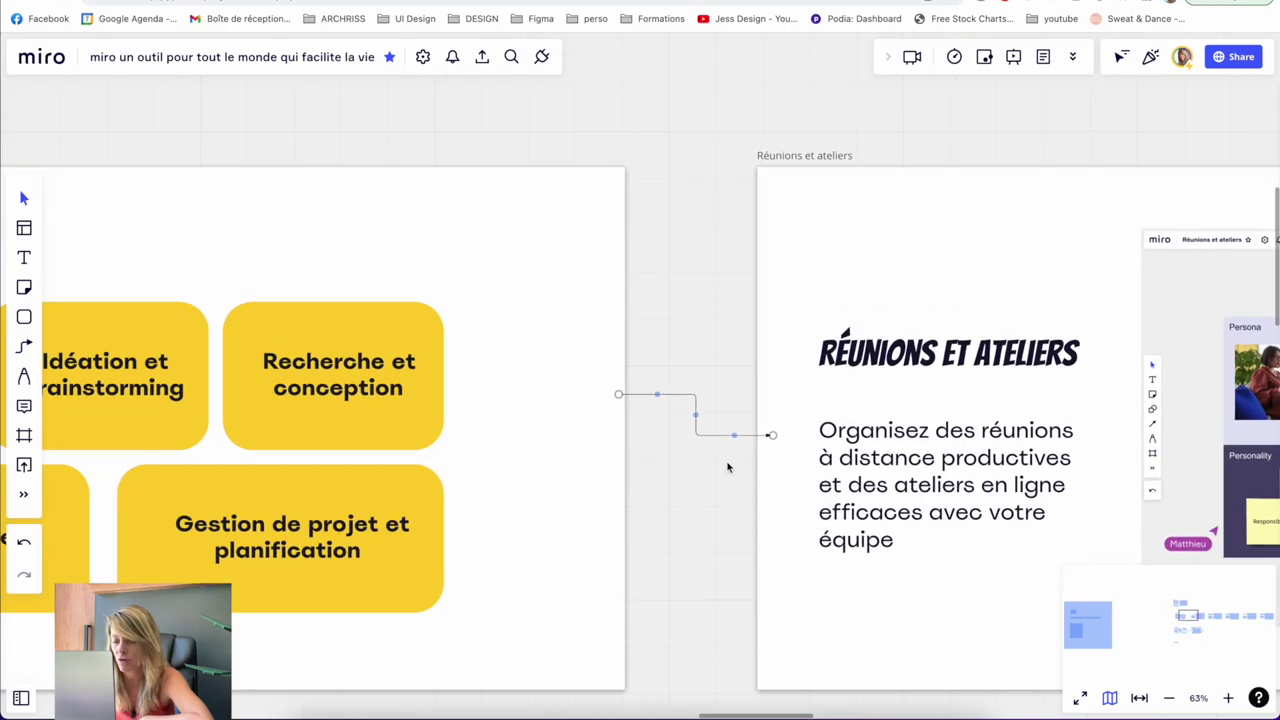
{"action": "scroll", "coordinate": [745, 430], "scroll_direction": "up", "scroll_amount": 3}
{"action": "mouse_move", "coordinate": [752, 378]}
{"action": "left_mouse_down"}
{"action": "mouse_move", "coordinate": [728, 308]}
{"action": "mouse_move", "coordinate": [697, 341]}
{"action": "mouse_move", "coordinate": [695, 259]}
{"action": "left_mouse_up"}
Make the connector maximum thickness and curved, bending it into an S-loop.
{"action": "left_click", "coordinate": [592, 186]}
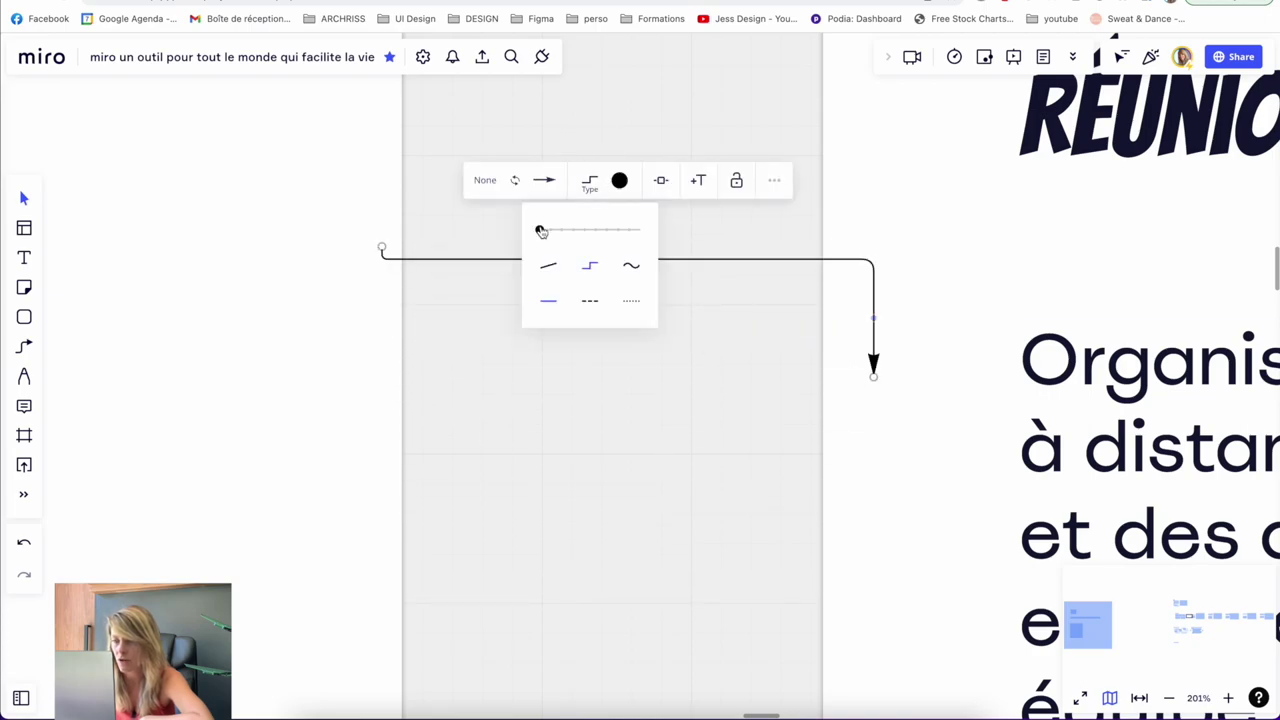
{"action": "left_click_drag", "start_coordinate": [543, 231], "coordinate": [628, 230]}
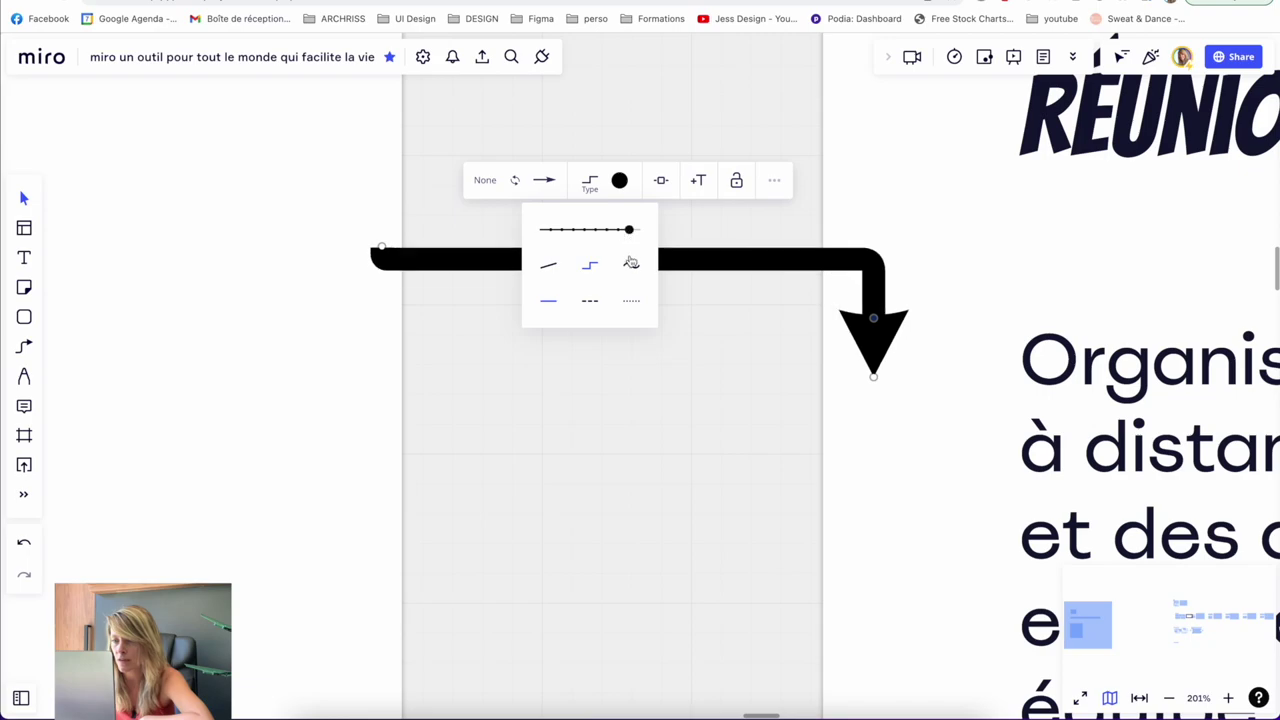
{"action": "left_click", "coordinate": [631, 265]}
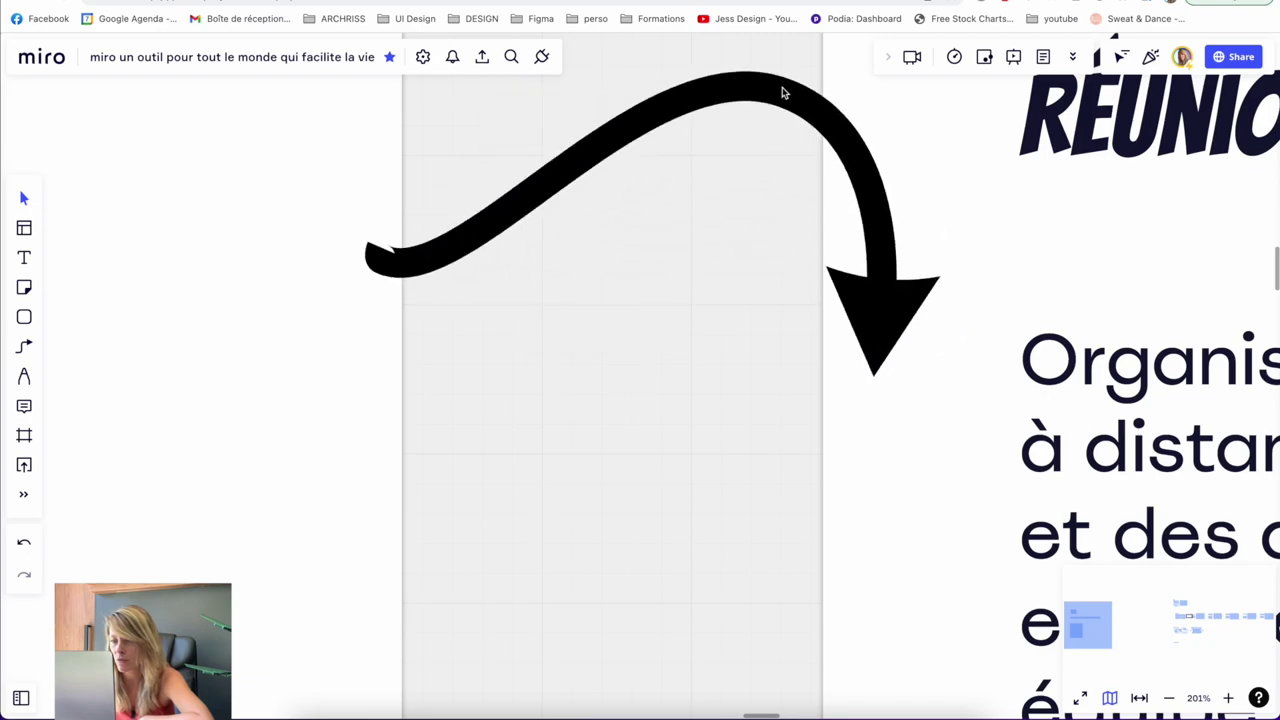
{"action": "left_click_drag", "start_coordinate": [908, 177], "coordinate": [803, 54]}
{"action": "scroll", "coordinate": [700, 270], "scroll_direction": "down", "scroll_amount": 5}
Color the arrow blue and add a label that follows its curve.
{"action": "left_click", "coordinate": [681, 309]}
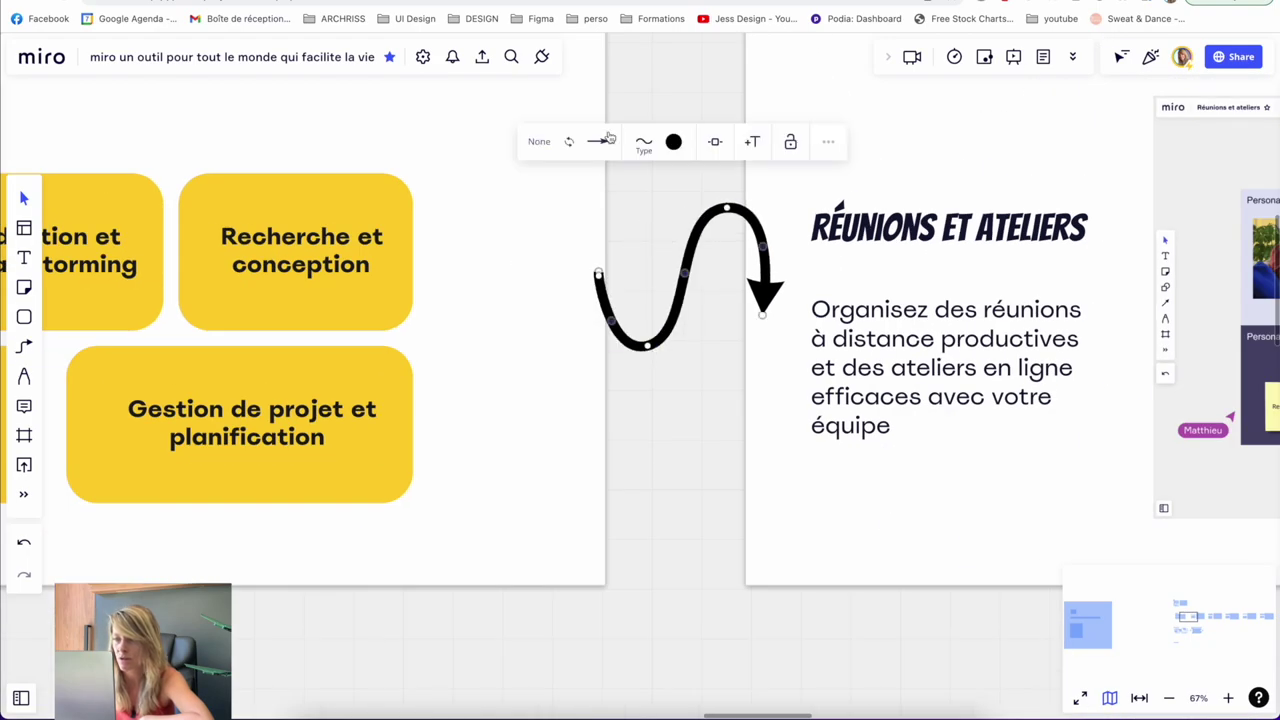
{"action": "left_click", "coordinate": [598, 141]}
{"action": "left_click", "coordinate": [673, 141]}
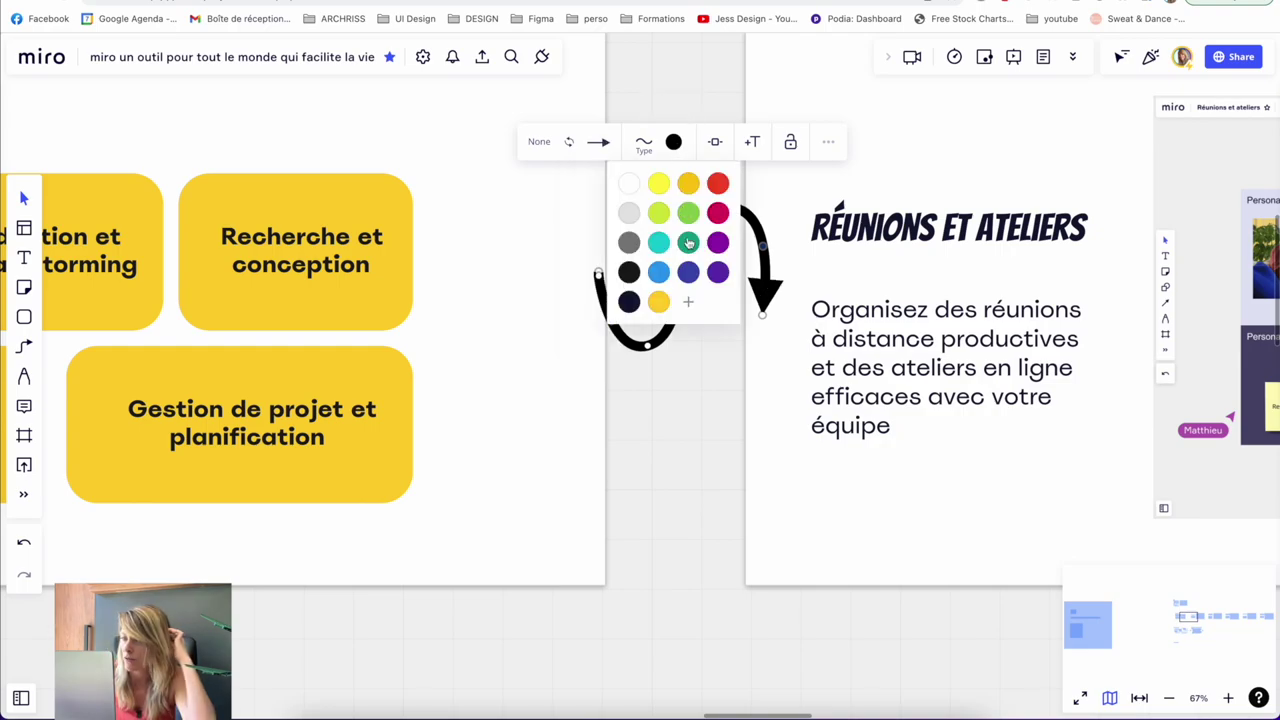
{"action": "left_click", "coordinate": [688, 268]}
{"action": "left_click", "coordinate": [715, 141]}
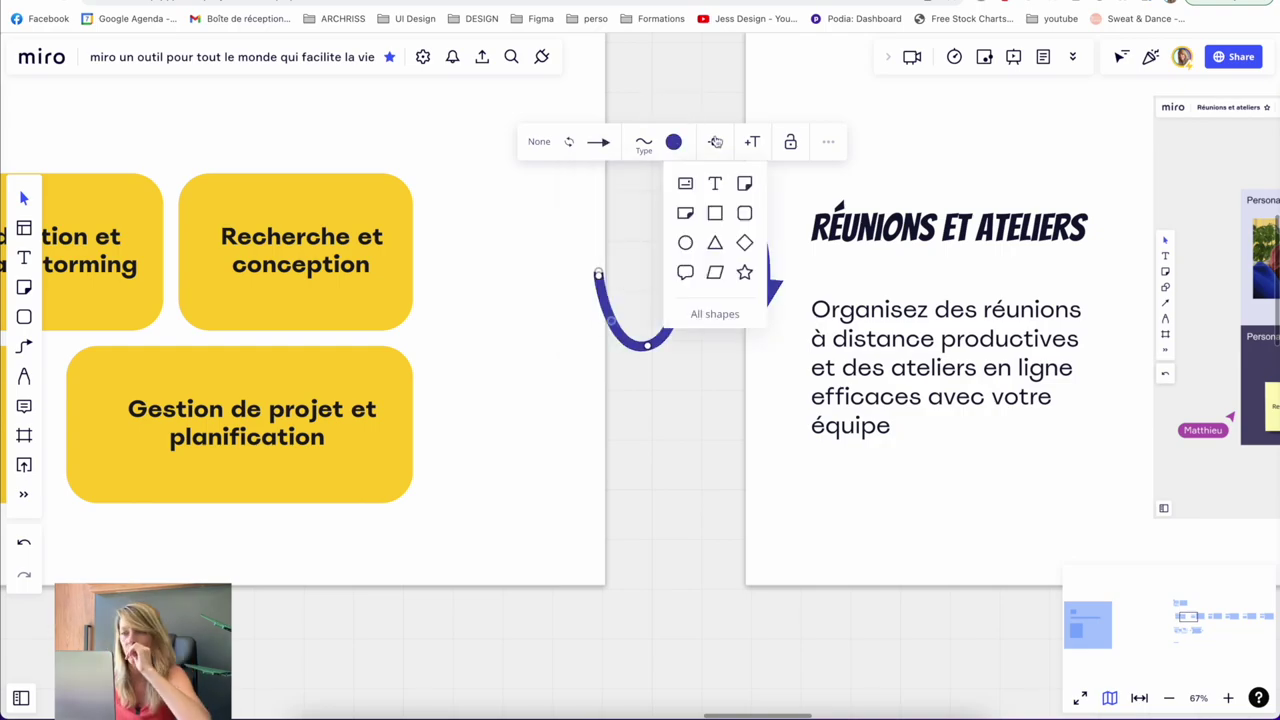
{"action": "left_click", "coordinate": [718, 218]}
{"action": "left_click", "coordinate": [951, 143]}
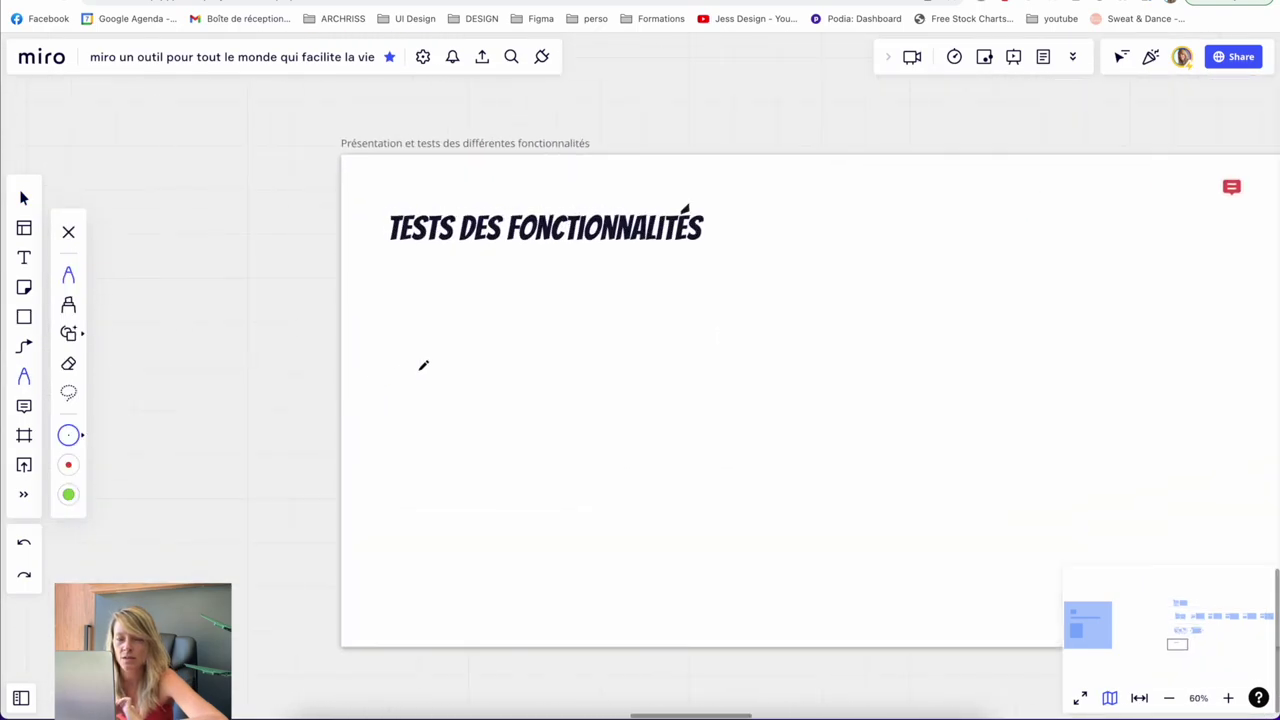
Scribble a freehand pen line and yellow highlighter handwriting on the feature-tests frame.
{"action": "left_click_drag", "start_coordinate": [700, 332], "coordinate": [721, 330]}
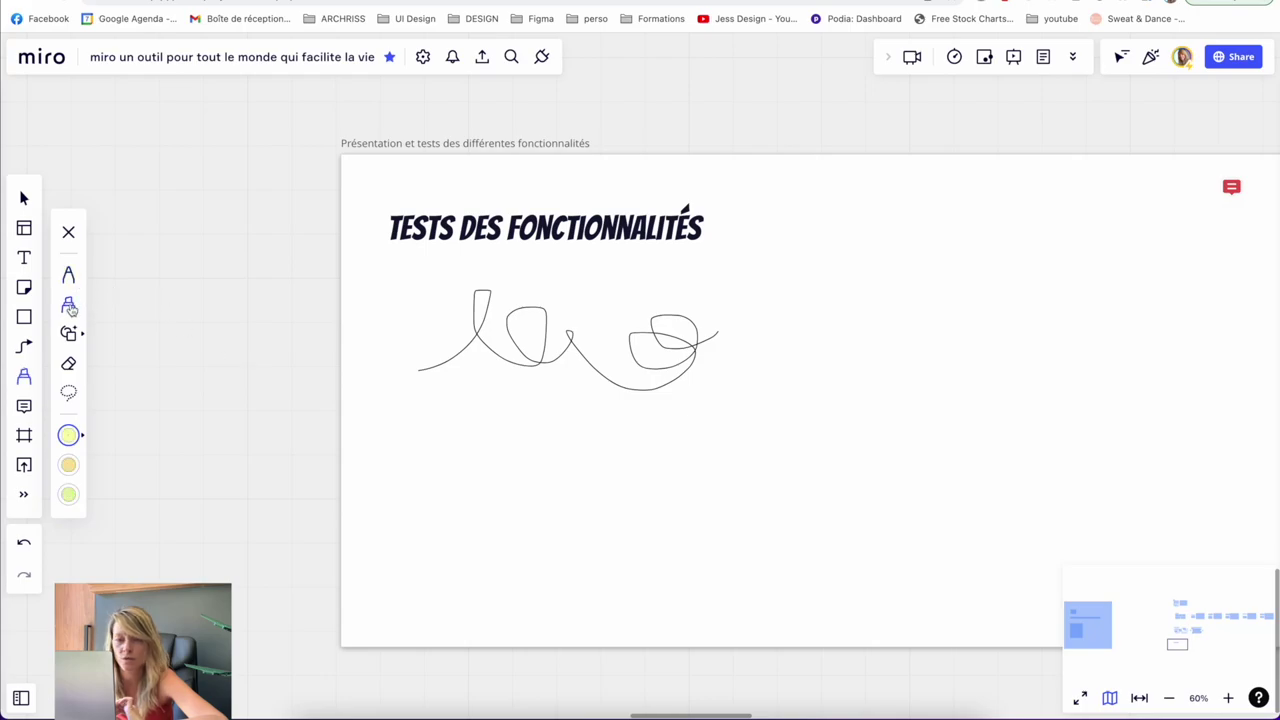
{"action": "left_click_drag", "start_coordinate": [570, 471], "coordinate": [752, 421]}
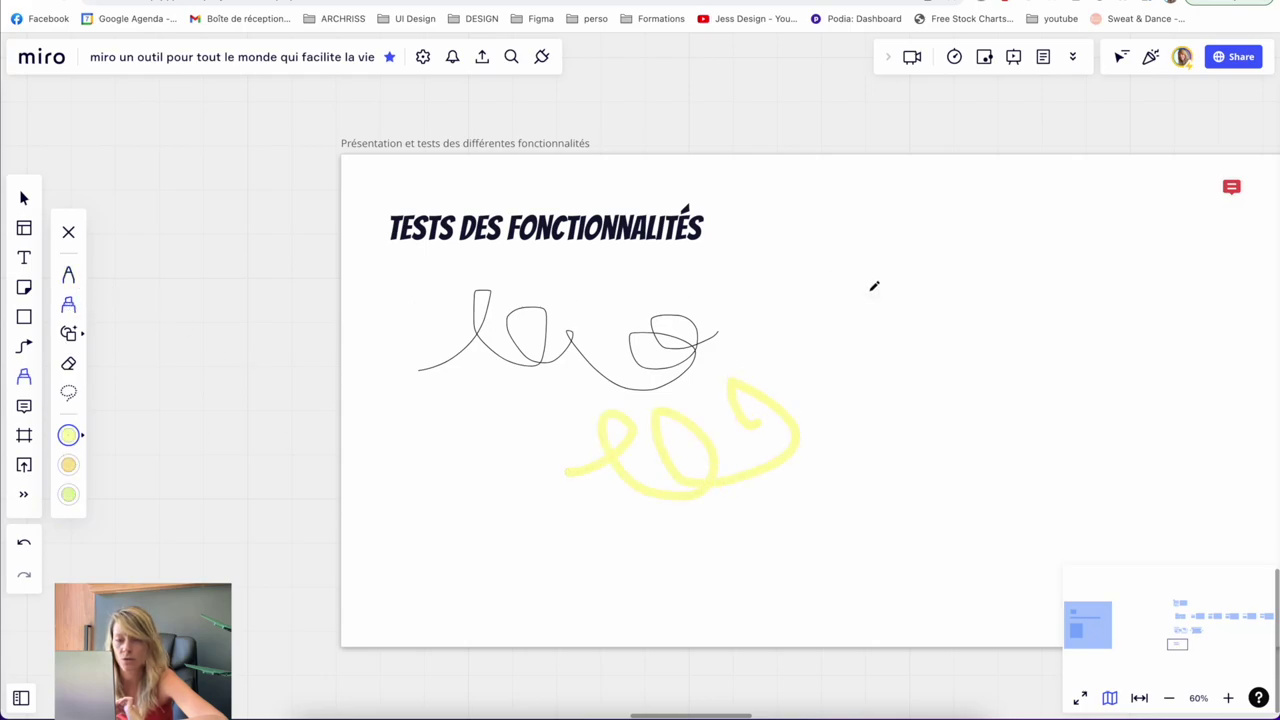
{"action": "left_click_drag", "start_coordinate": [874, 286], "coordinate": [906, 380]}
{"action": "mouse_move", "coordinate": [925, 268]}
{"action": "left_mouse_down"}
{"action": "mouse_move", "coordinate": [954, 251]}
{"action": "mouse_move", "coordinate": [1106, 266]}
{"action": "mouse_move", "coordinate": [1154, 234]}
{"action": "left_mouse_up"}
{"action": "scroll", "coordinate": [1091, 245], "scroll_direction": "right", "scroll_amount": 1}
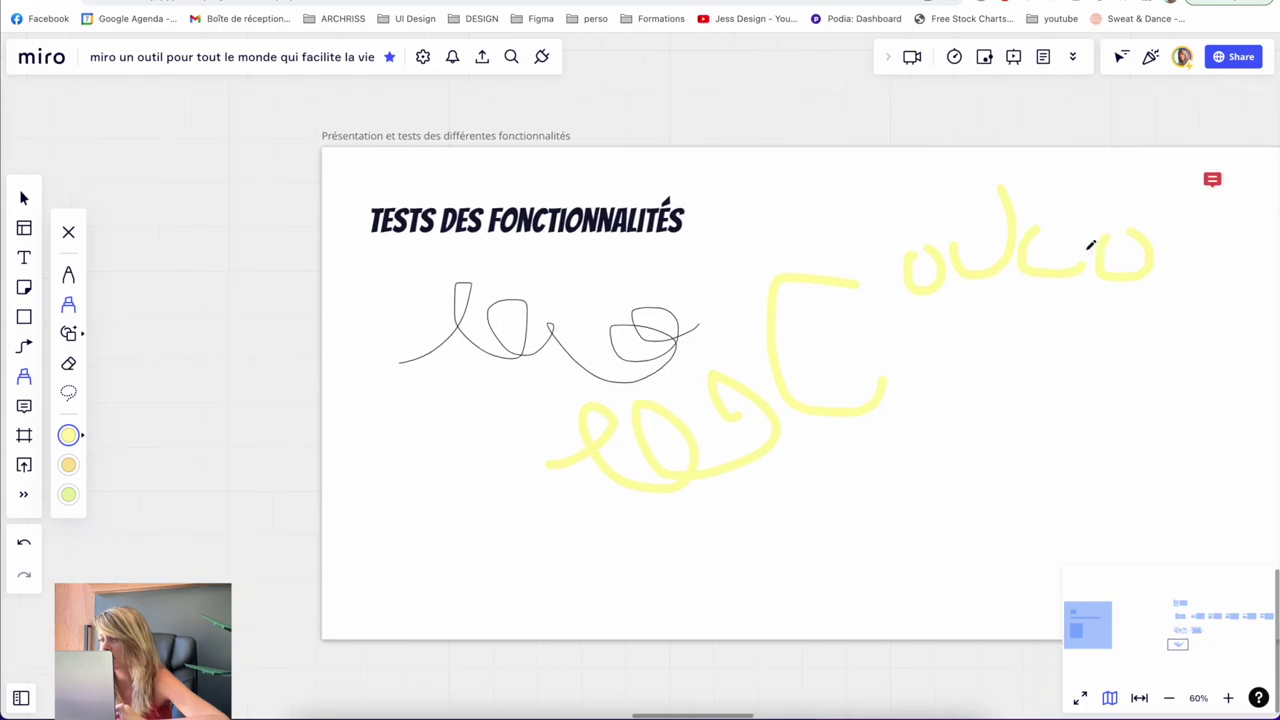
{"action": "scroll", "coordinate": [1091, 245], "scroll_direction": "right", "scroll_amount": 3}
{"action": "left_click_drag", "start_coordinate": [970, 207], "coordinate": [1050, 196]}
With smart drawing on, sketch stars, an ellipse, a four-sided shape, a parallelogram and a square.
{"action": "left_click", "coordinate": [68, 333]}
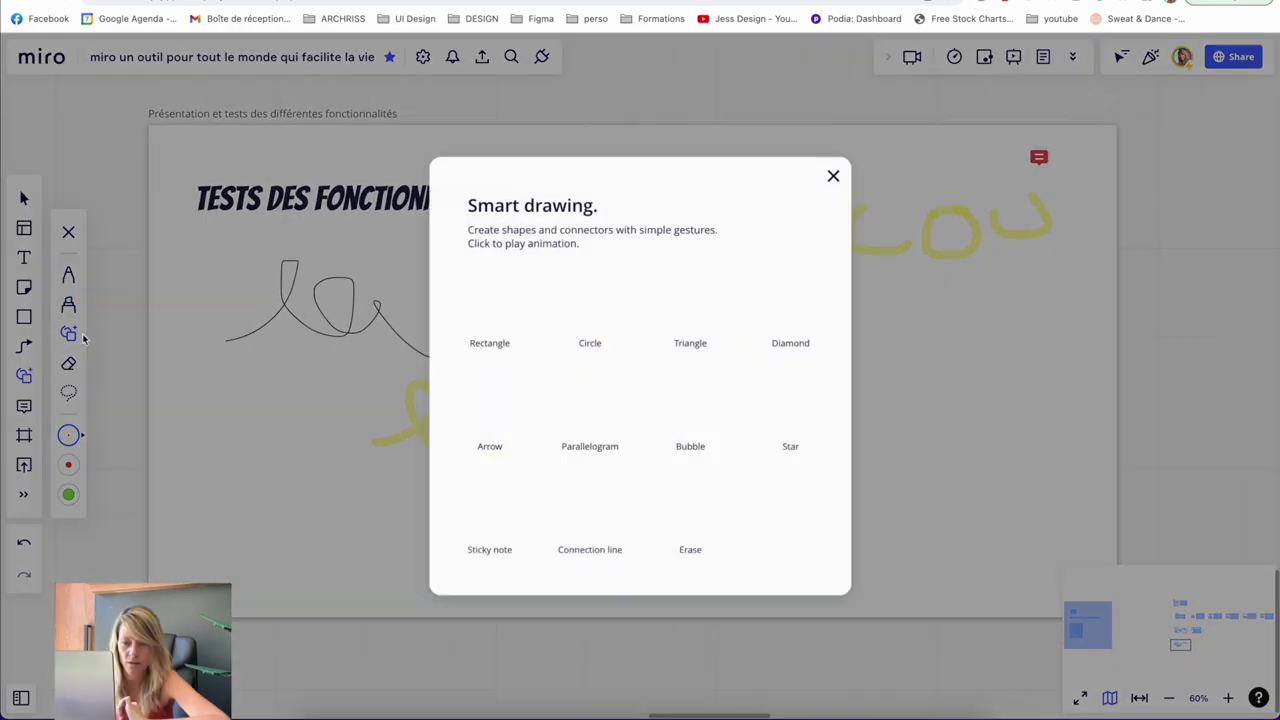
{"action": "left_click_drag", "start_coordinate": [753, 485], "coordinate": [843, 398]}
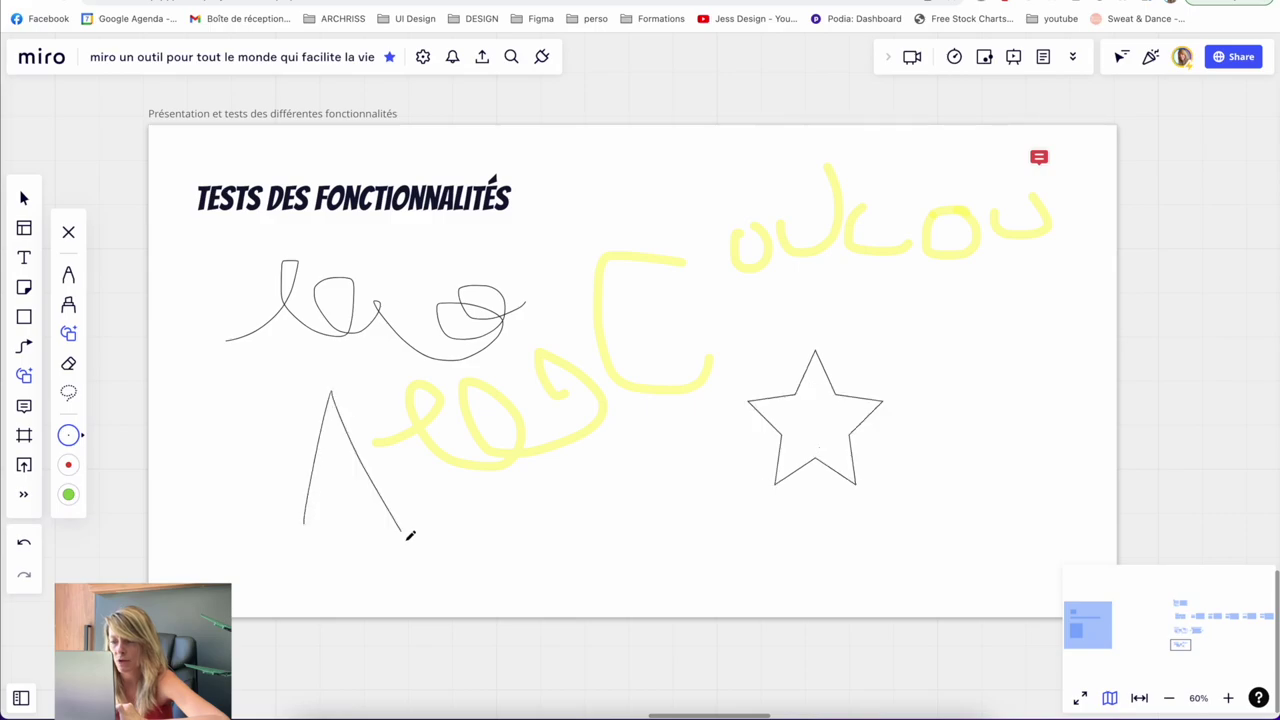
{"action": "left_click_drag", "start_coordinate": [409, 535], "coordinate": [283, 543]}
{"action": "left_click_drag", "start_coordinate": [990, 300], "coordinate": [995, 317]}
{"action": "left_click_drag", "start_coordinate": [675, 450], "coordinate": [613, 462]}
{"action": "left_click_drag", "start_coordinate": [476, 490], "coordinate": [476, 492]}
{"action": "left_click_drag", "start_coordinate": [780, 575], "coordinate": [780, 505]}
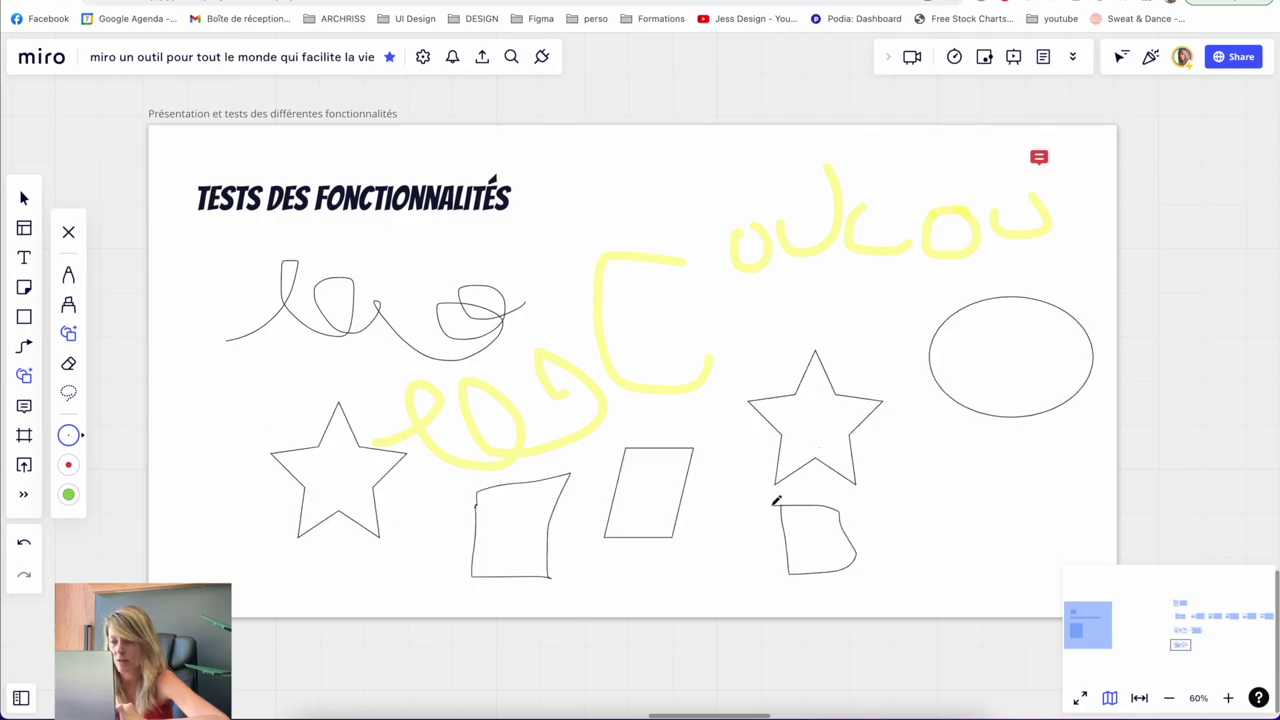
Erase the yellow and black scribbles, then lasso-select all the sketched shapes.
{"action": "key", "text": "e"}
{"action": "left_click_drag", "start_coordinate": [400, 440], "coordinate": [857, 171]}
{"action": "left_click_drag", "start_coordinate": [230, 340], "coordinate": [472, 237]}
{"action": "key", "text": "l"}
{"action": "left_click_drag", "start_coordinate": [543, 295], "coordinate": [474, 557]}
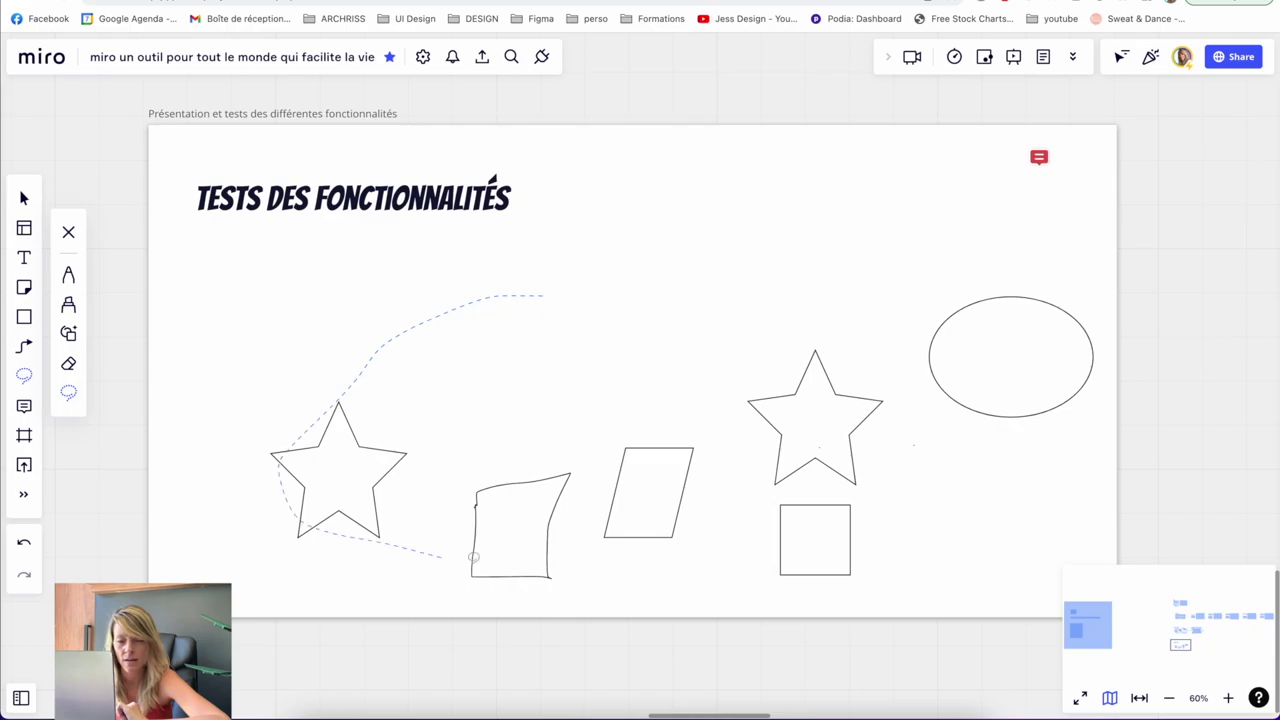
{"action": "left_click_drag", "start_coordinate": [1053, 252], "coordinate": [421, 327]}
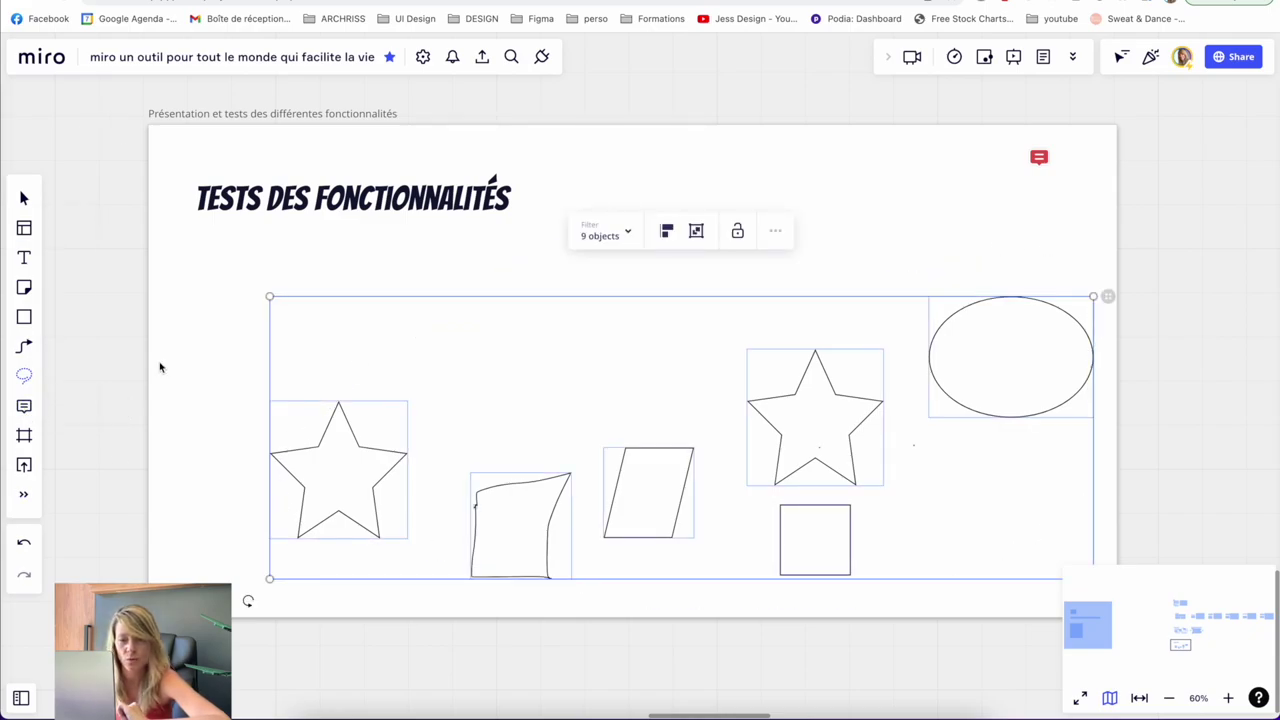
Pin the comment 'Comment faire ?' on the left star.
{"action": "left_click", "coordinate": [331, 446]}
{"action": "type", "text": "Co"}
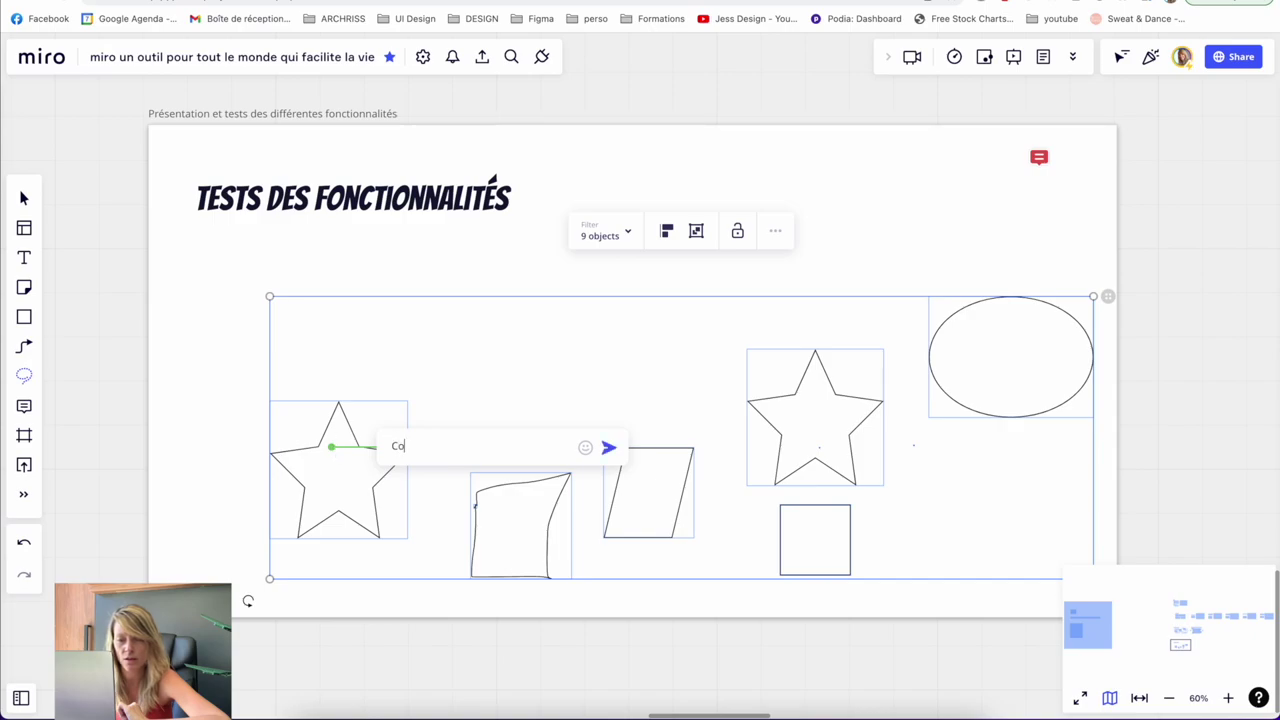
{"action": "type", "text": "mment faire ?"}
{"action": "key", "text": "Return"}
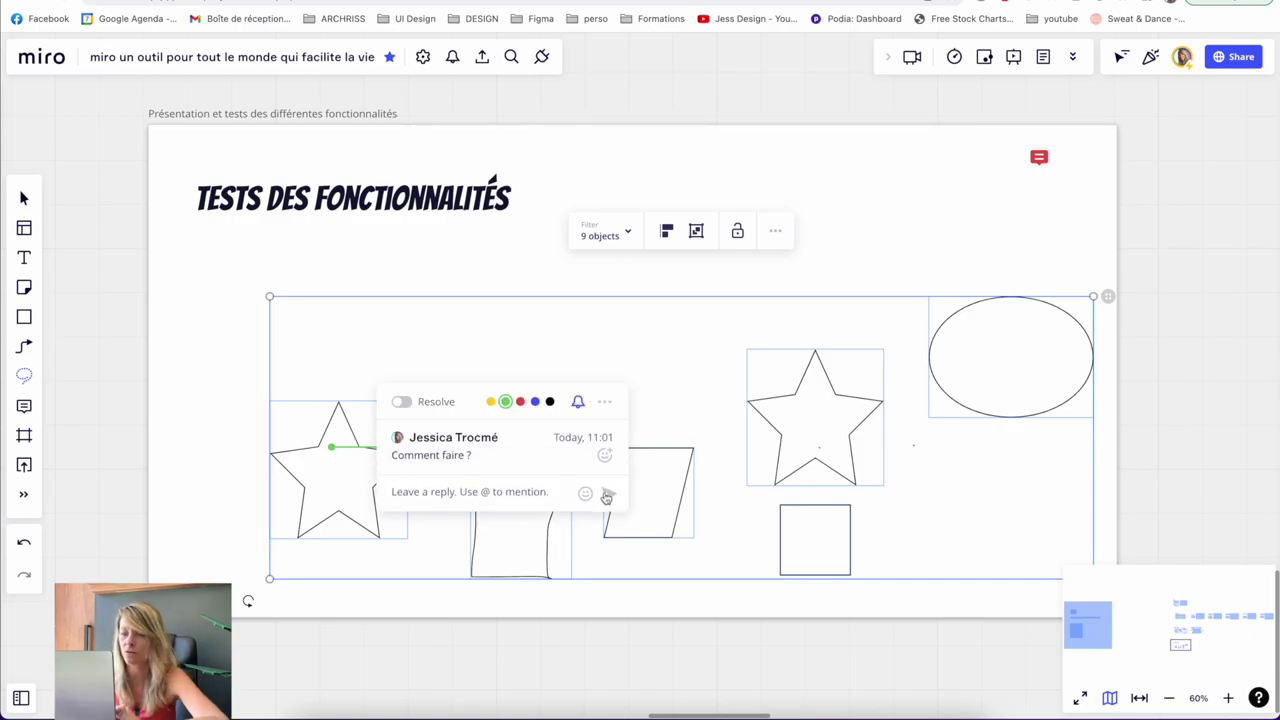
{"action": "key", "text": "f"}
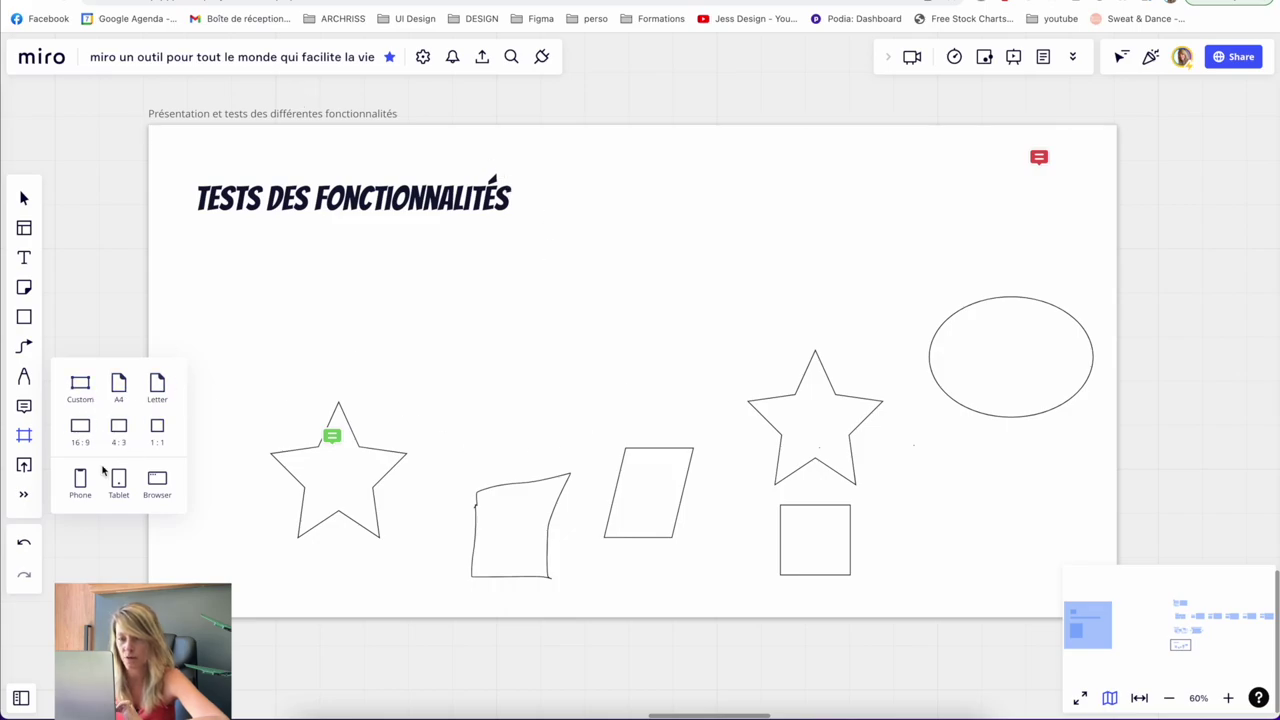
Add Frame 1 using the Phone frame preset, then bring up the apps list.
{"action": "scroll", "coordinate": [416, 386], "scroll_direction": "down", "scroll_amount": 5}
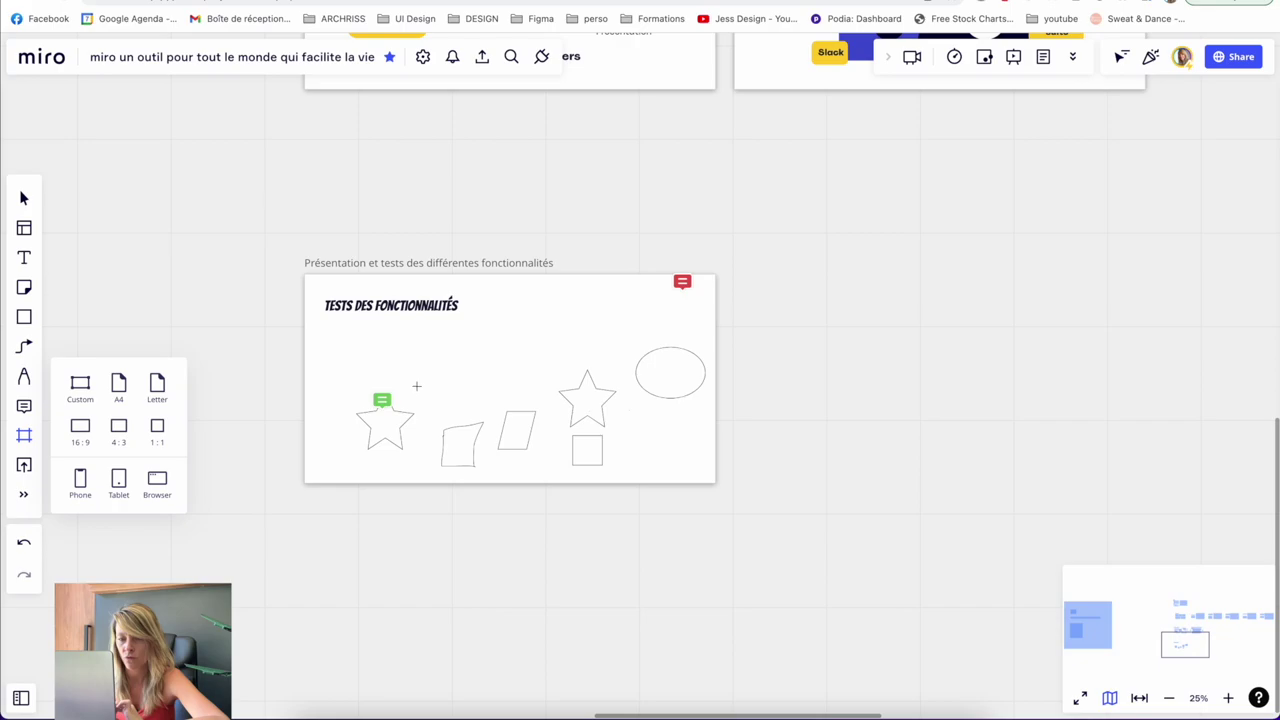
{"action": "left_click", "coordinate": [88, 480]}
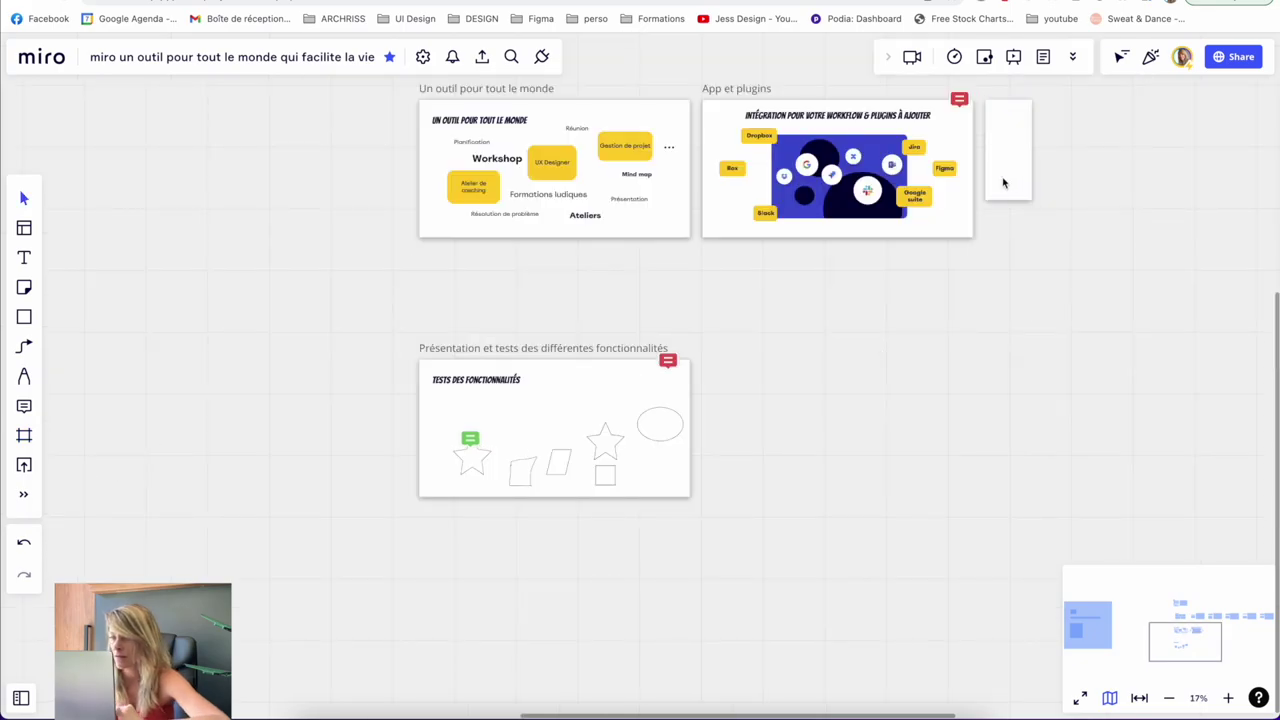
{"action": "scroll", "coordinate": [996, 143], "scroll_direction": "up", "scroll_amount": 5}
{"action": "scroll", "coordinate": [823, 263], "scroll_direction": "down", "scroll_amount": 5}
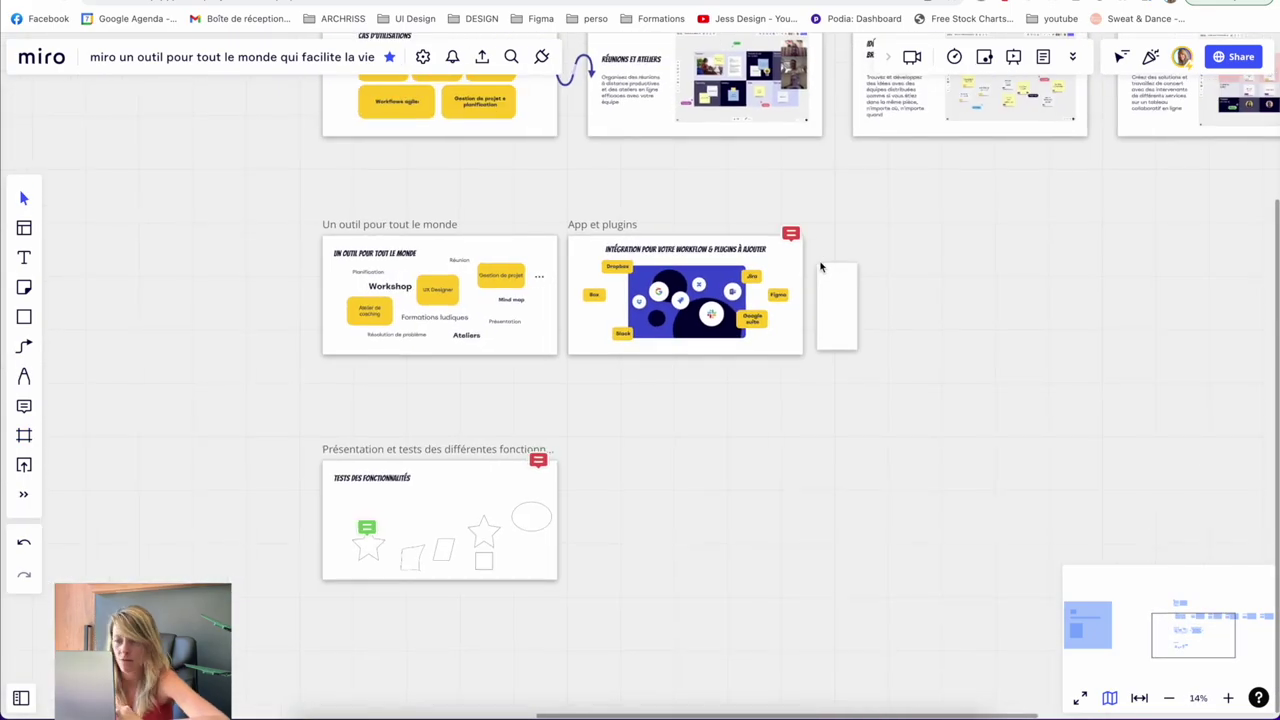
{"action": "scroll", "coordinate": [823, 266], "scroll_direction": "up", "scroll_amount": 5}
{"action": "scroll", "coordinate": [600, 482], "scroll_direction": "down", "scroll_amount": 3}
{"action": "left_click", "coordinate": [23, 494]}
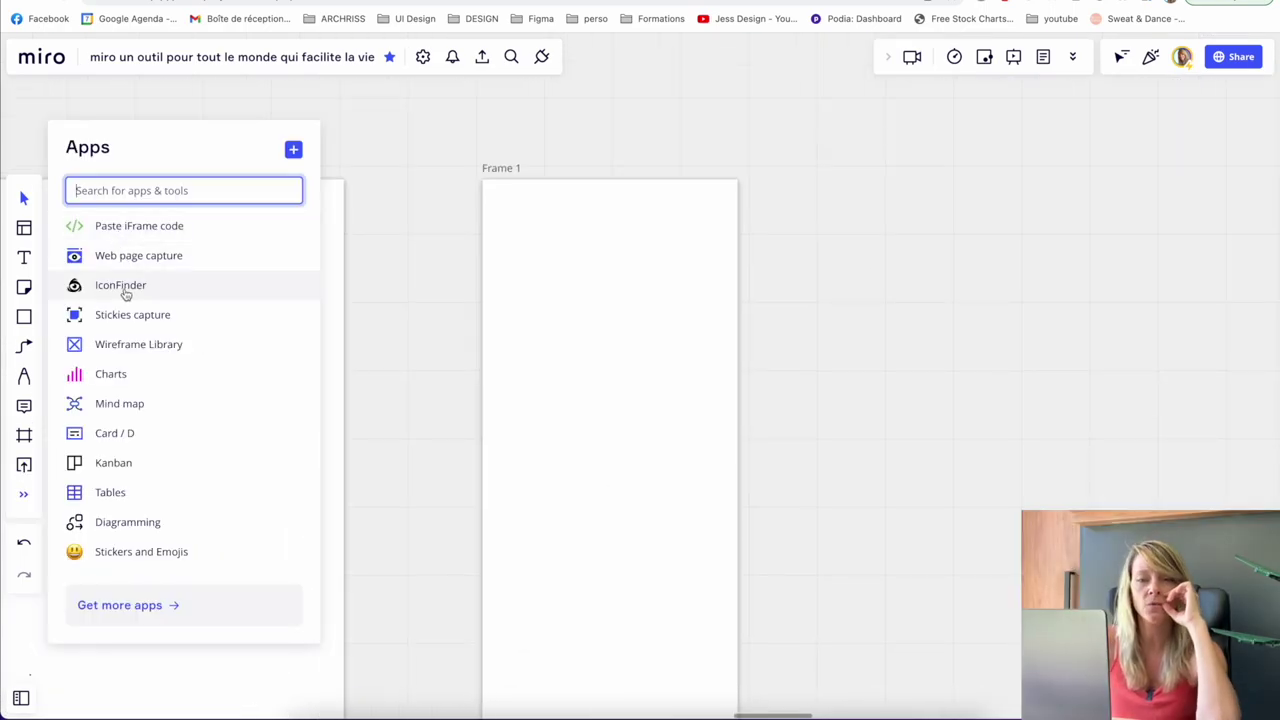
Place a THANK YOU sticker on Frame 1, plus confetti and googly-eyes stickers.
{"action": "left_click", "coordinate": [124, 289]}
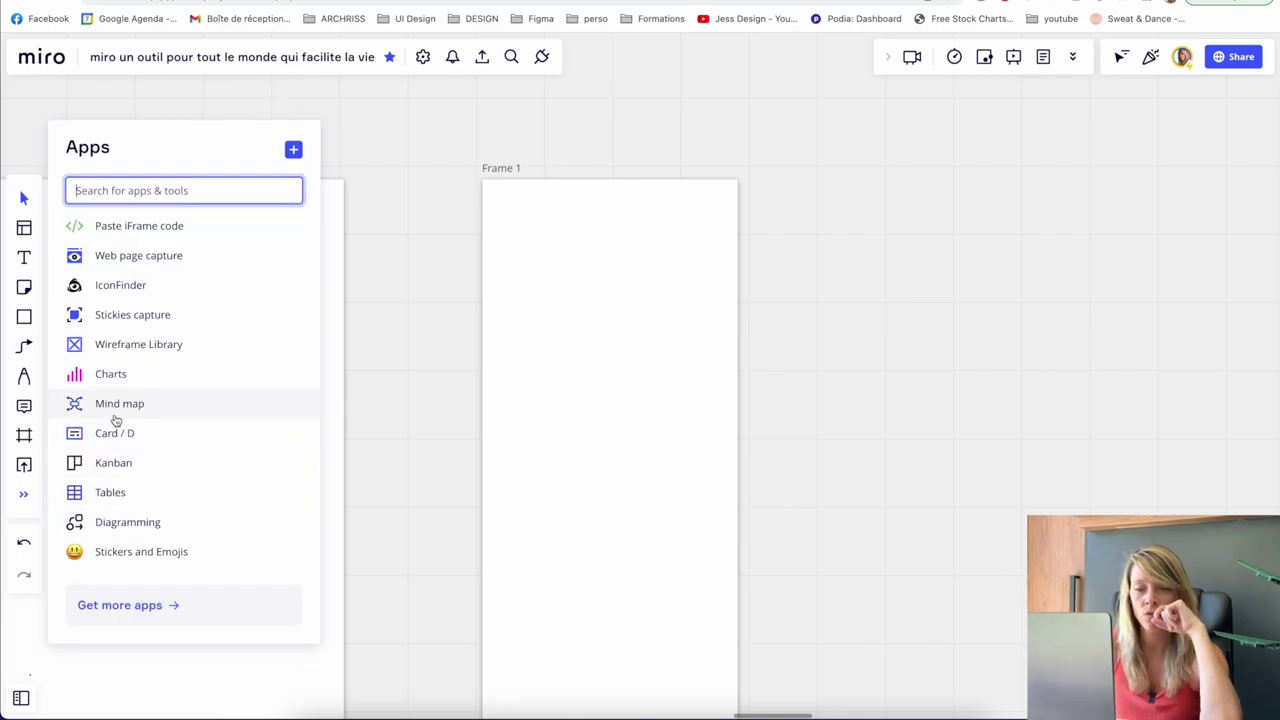
{"action": "left_click", "coordinate": [115, 558]}
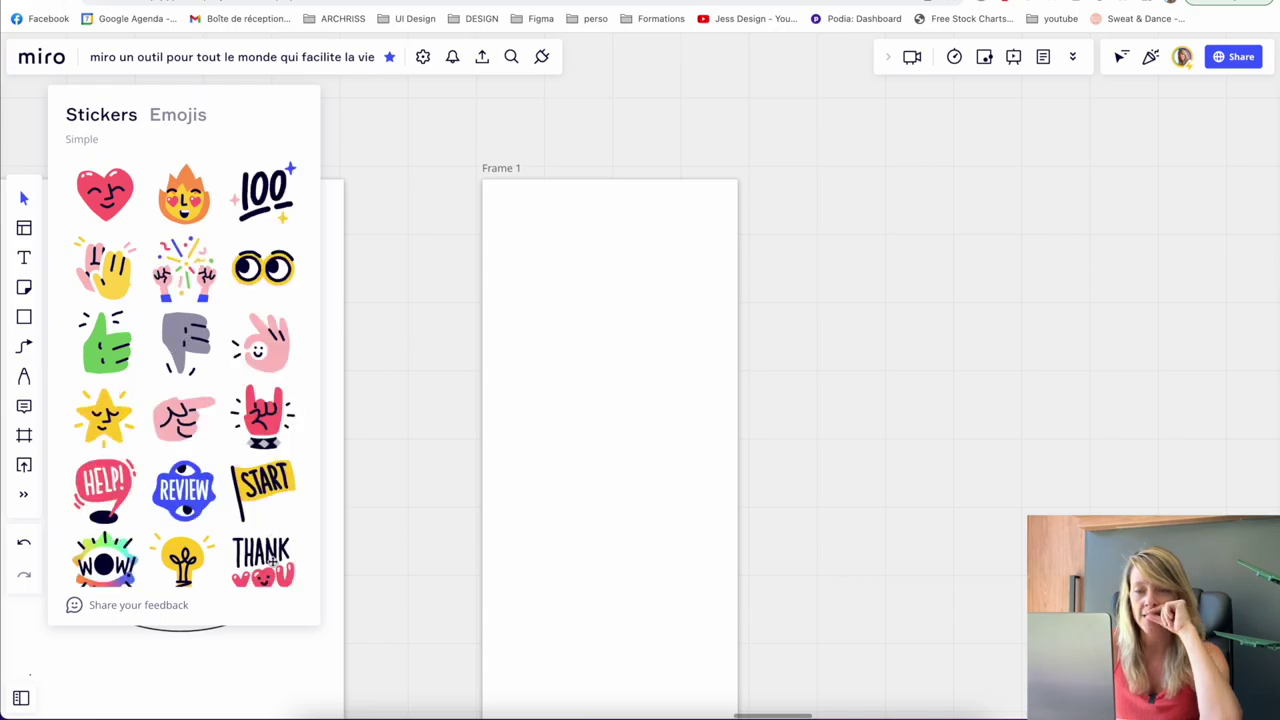
{"action": "left_click_drag", "start_coordinate": [262, 560], "coordinate": [621, 425]}
{"action": "left_click", "coordinate": [183, 295]}
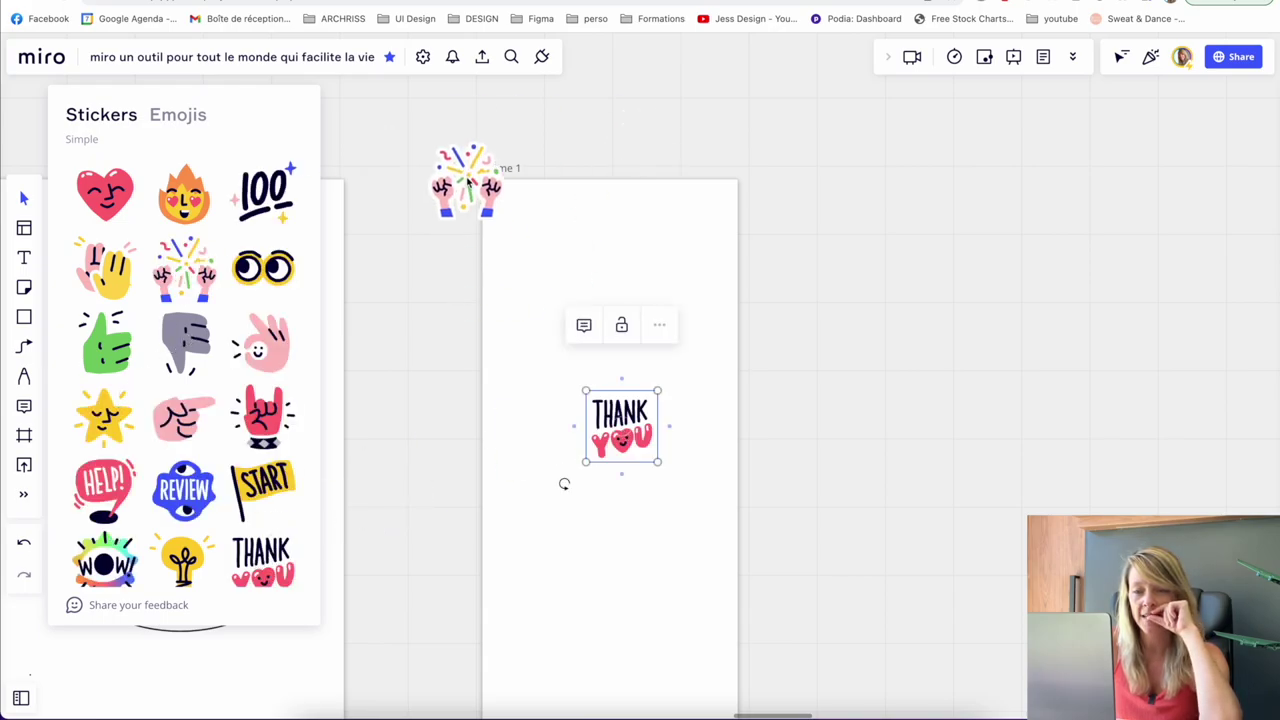
{"action": "left_click", "coordinate": [249, 278]}
Add a flaming-brain sticker beside the frame and a large heart-eyes emoji.
{"action": "scroll", "coordinate": [145, 370], "scroll_direction": "down", "scroll_amount": 5}
{"action": "scroll", "coordinate": [145, 370], "scroll_direction": "down", "scroll_amount": 5}
{"action": "left_click", "coordinate": [251, 326]}
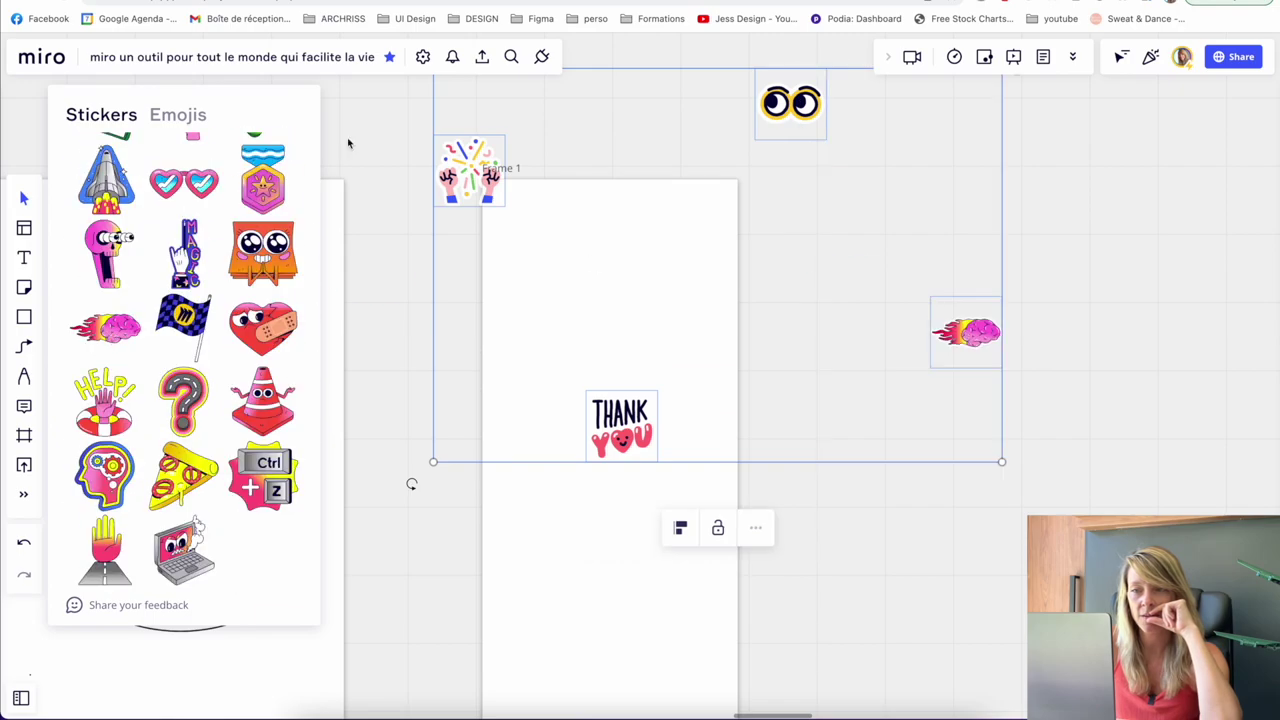
{"action": "left_click", "coordinate": [170, 115]}
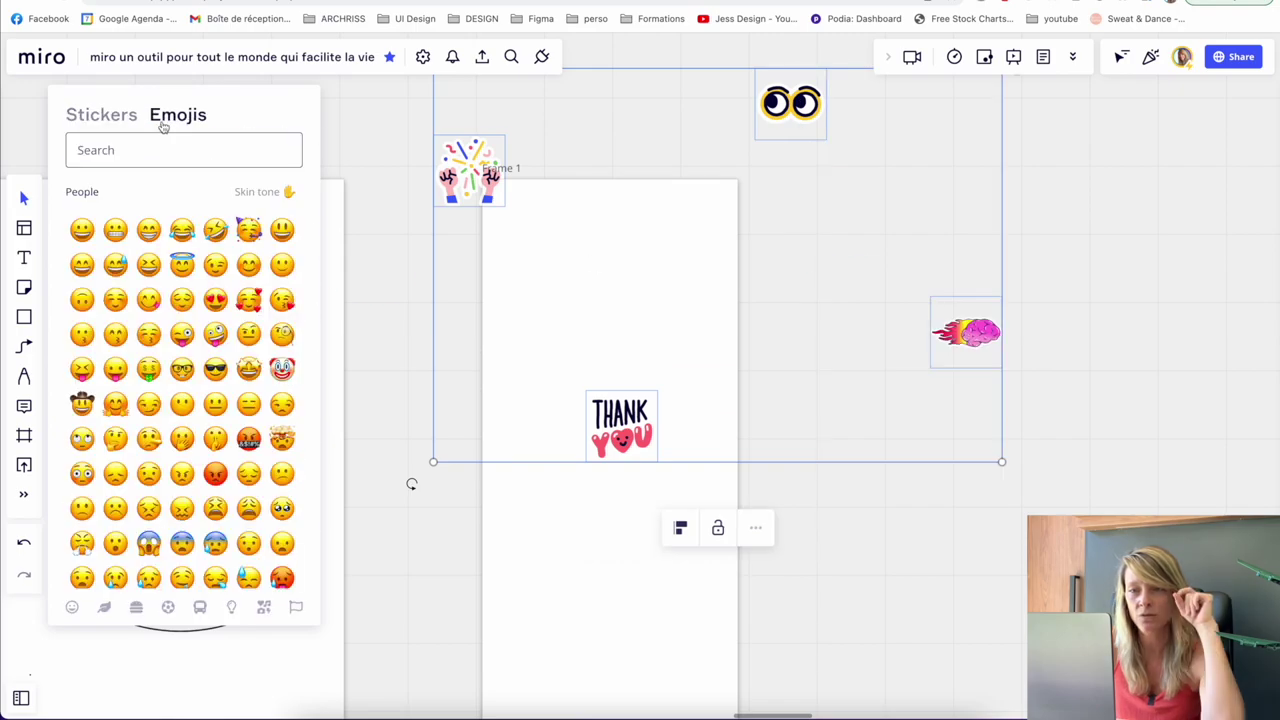
{"action": "left_click", "coordinate": [750, 271]}
{"action": "left_click", "coordinate": [23, 494]}
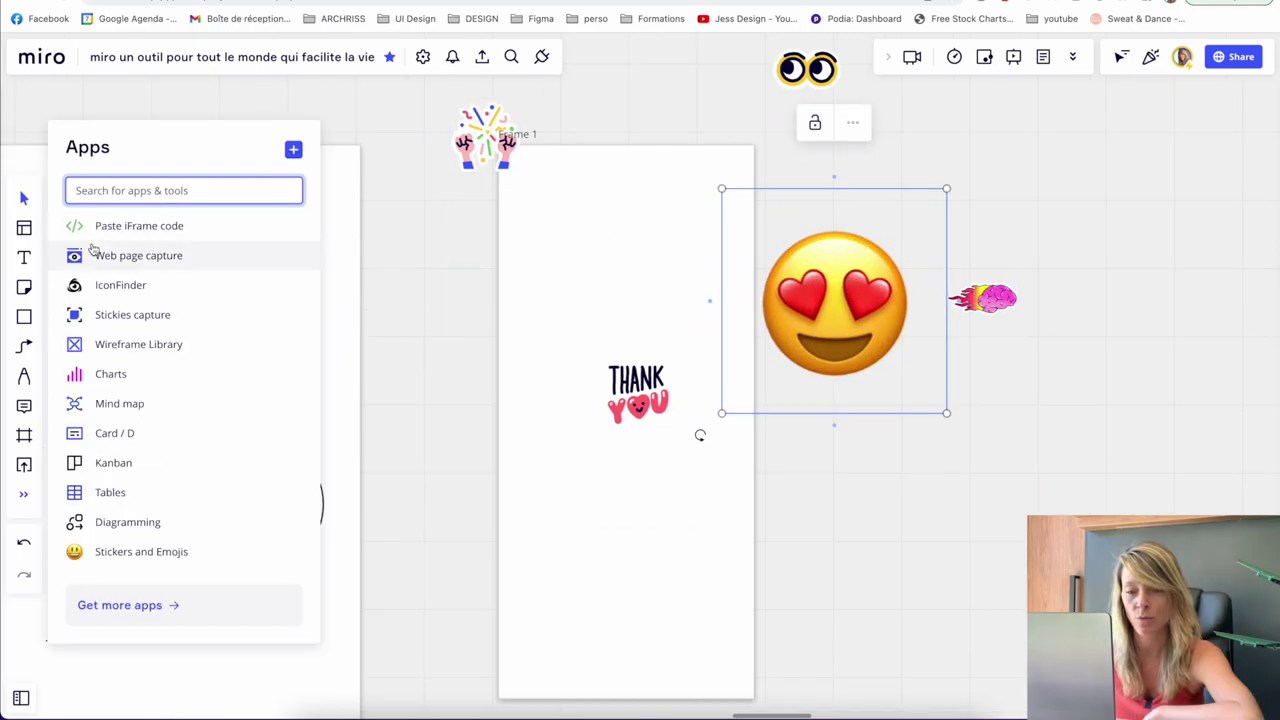
Open the Wireframe Library and browse its Components and Icons.
{"action": "left_click", "coordinate": [138, 344]}
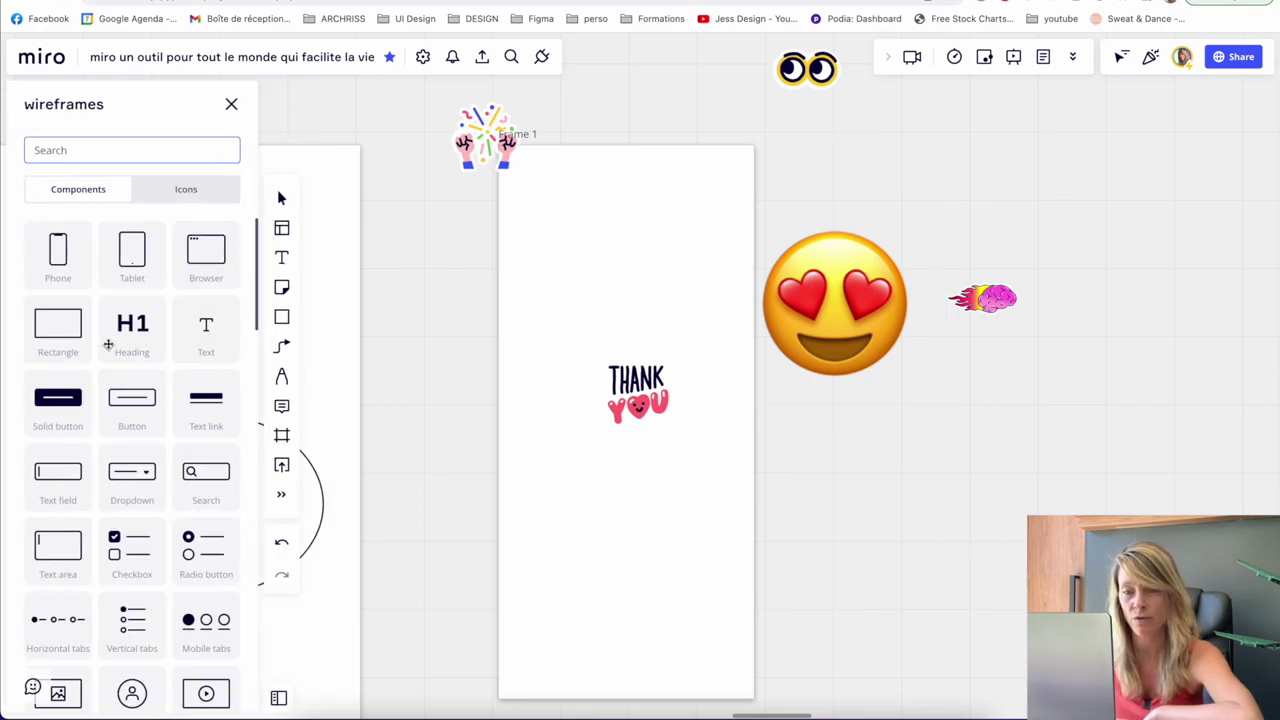
{"action": "scroll", "coordinate": [526, 442], "scroll_direction": "down", "scroll_amount": 5}
{"action": "scroll", "coordinate": [526, 442], "scroll_direction": "right", "scroll_amount": 8}
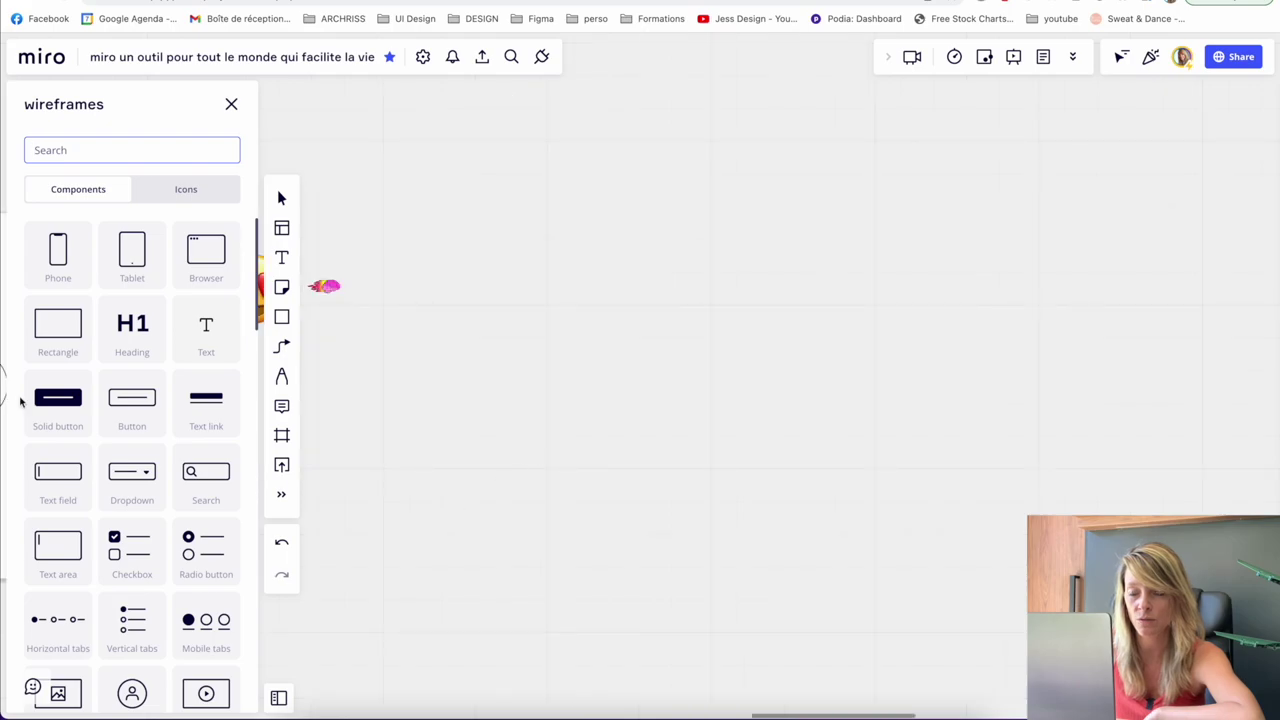
{"action": "scroll", "coordinate": [85, 408], "scroll_direction": "down", "scroll_amount": 2}
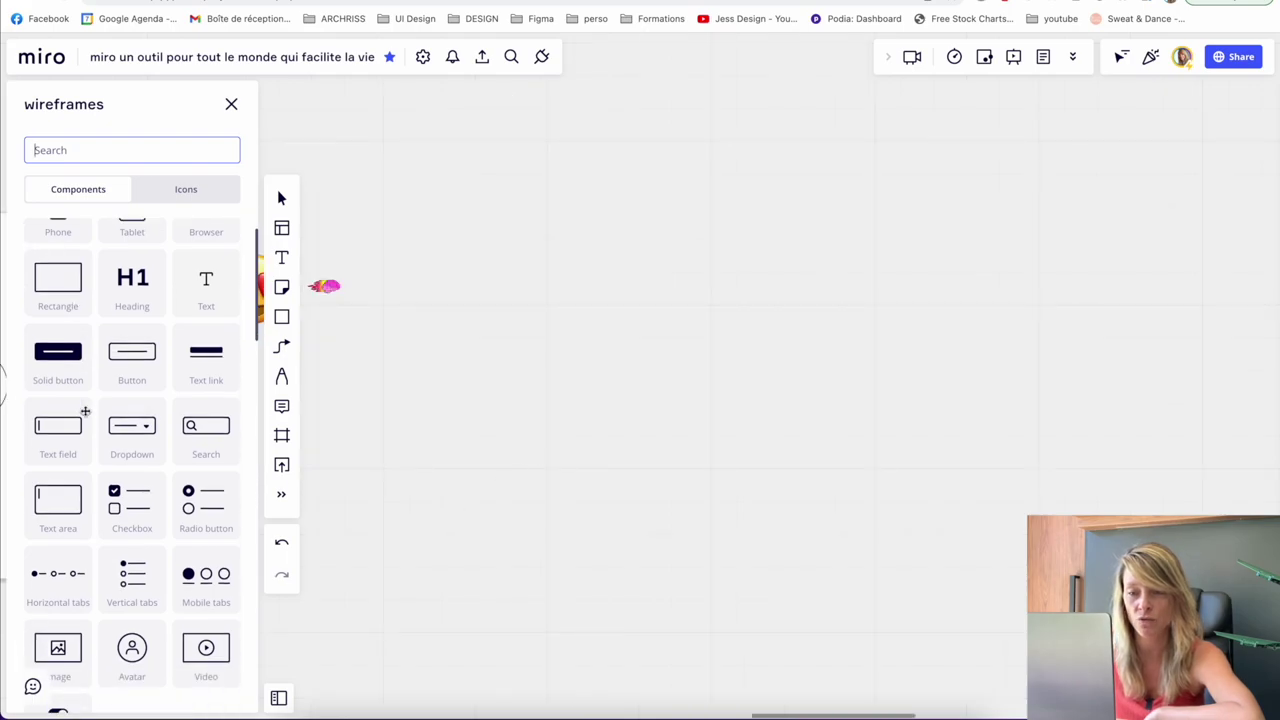
{"action": "scroll", "coordinate": [85, 408], "scroll_direction": "down", "scroll_amount": 3}
{"action": "scroll", "coordinate": [85, 408], "scroll_direction": "down", "scroll_amount": 3}
{"action": "scroll", "coordinate": [85, 411], "scroll_direction": "down", "scroll_amount": 2}
{"action": "scroll", "coordinate": [85, 411], "scroll_direction": "down", "scroll_amount": 2}
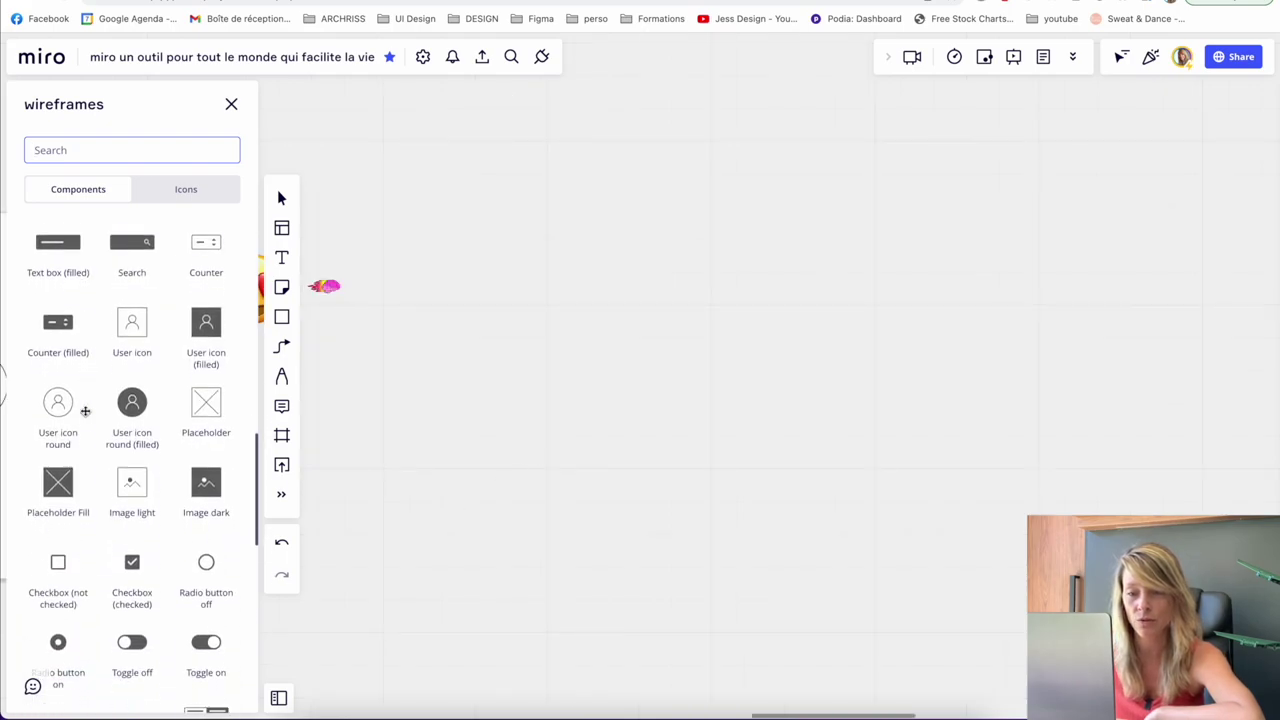
{"action": "scroll", "coordinate": [85, 411], "scroll_direction": "down", "scroll_amount": 3}
{"action": "scroll", "coordinate": [85, 411], "scroll_direction": "down", "scroll_amount": 2}
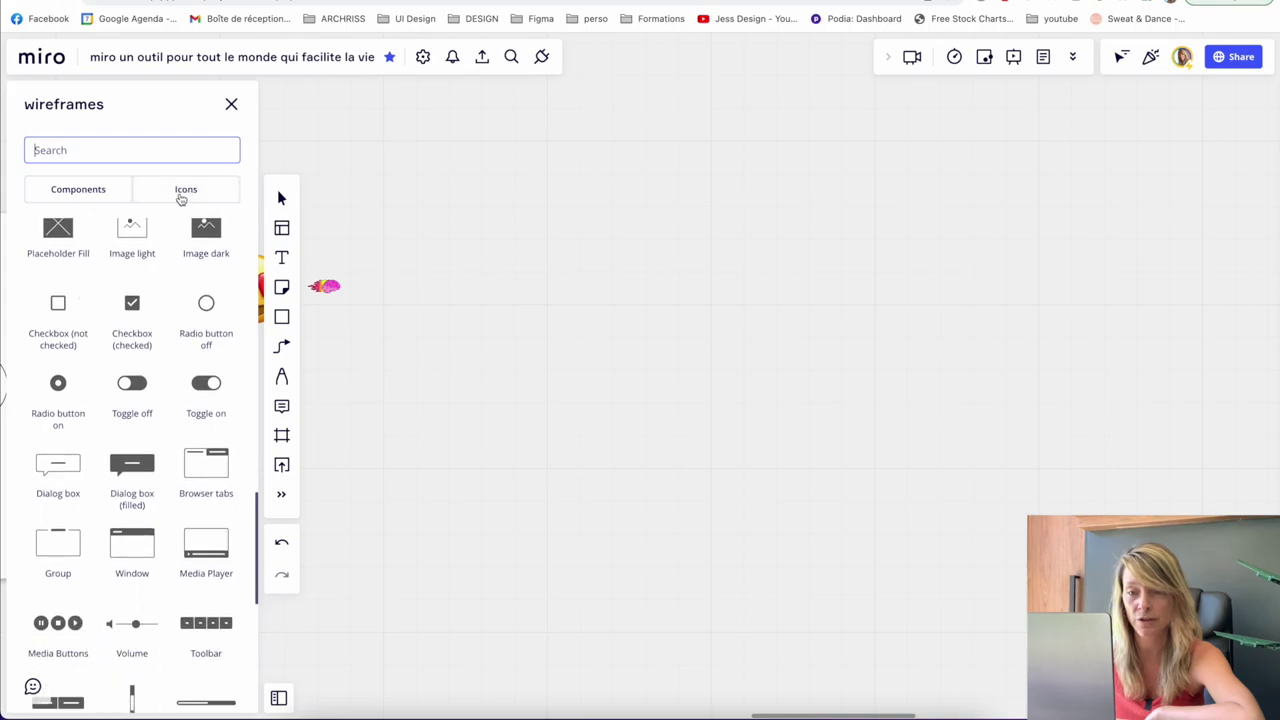
{"action": "left_click", "coordinate": [182, 197]}
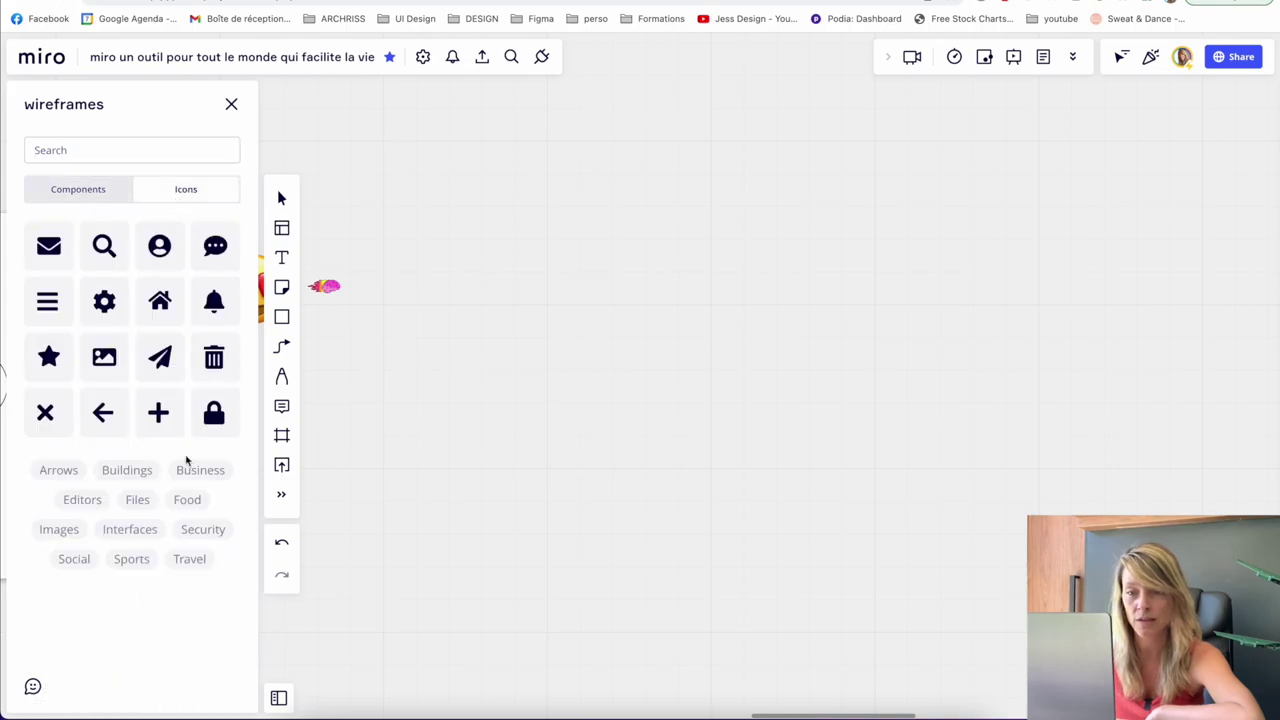
{"action": "left_click", "coordinate": [97, 186]}
{"action": "scroll", "coordinate": [203, 305], "scroll_direction": "down", "scroll_amount": 1}
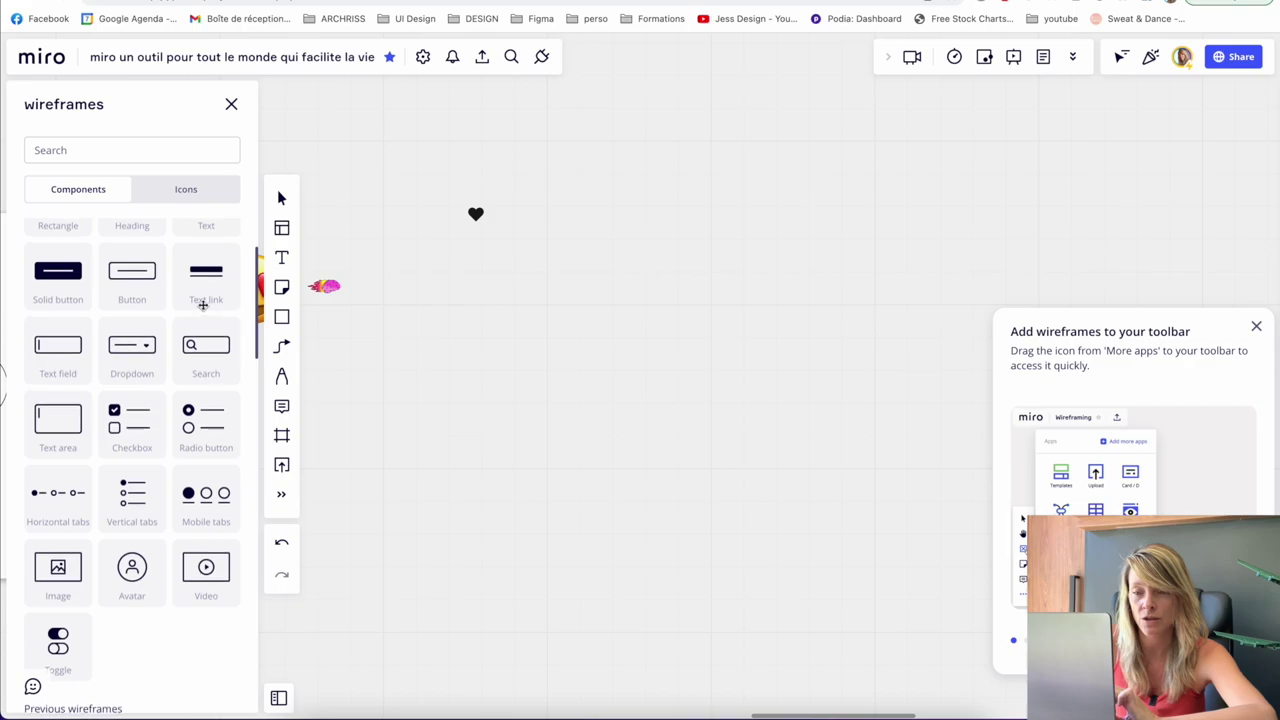
Drag a wireframe Button component onto the board, then close the library.
{"action": "left_click_drag", "start_coordinate": [131, 271], "coordinate": [241, 320]}
{"action": "left_click_drag", "start_coordinate": [626, 416], "coordinate": [622, 412]}
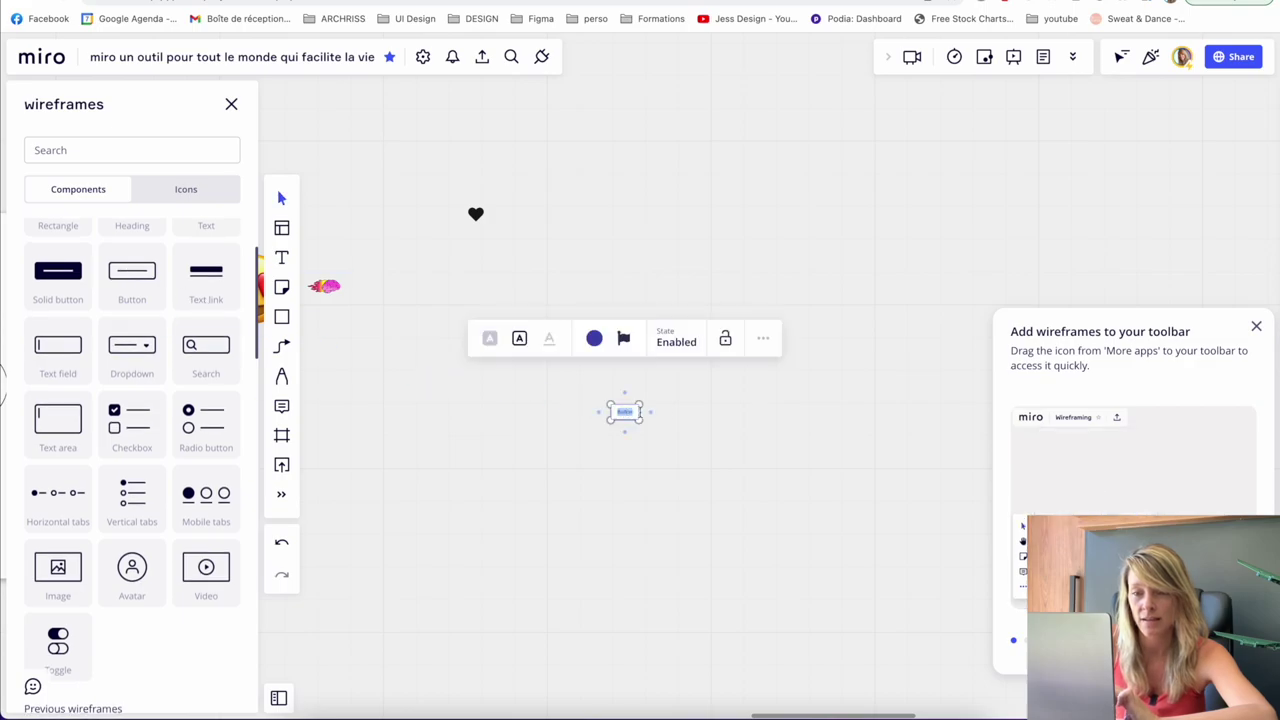
{"action": "key", "text": "Return"}
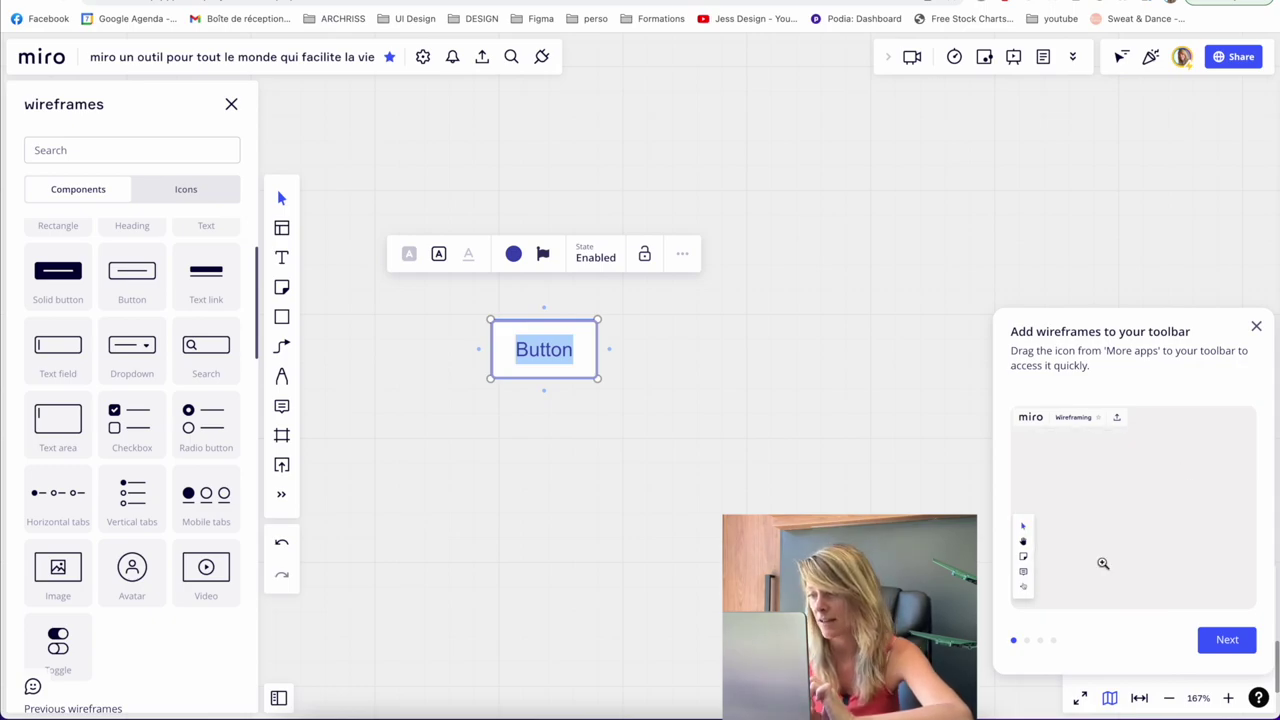
{"action": "left_click", "coordinate": [230, 106]}
Pin the Wireframe Library from the apps list to the left toolbar.
{"action": "left_click", "coordinate": [24, 494]}
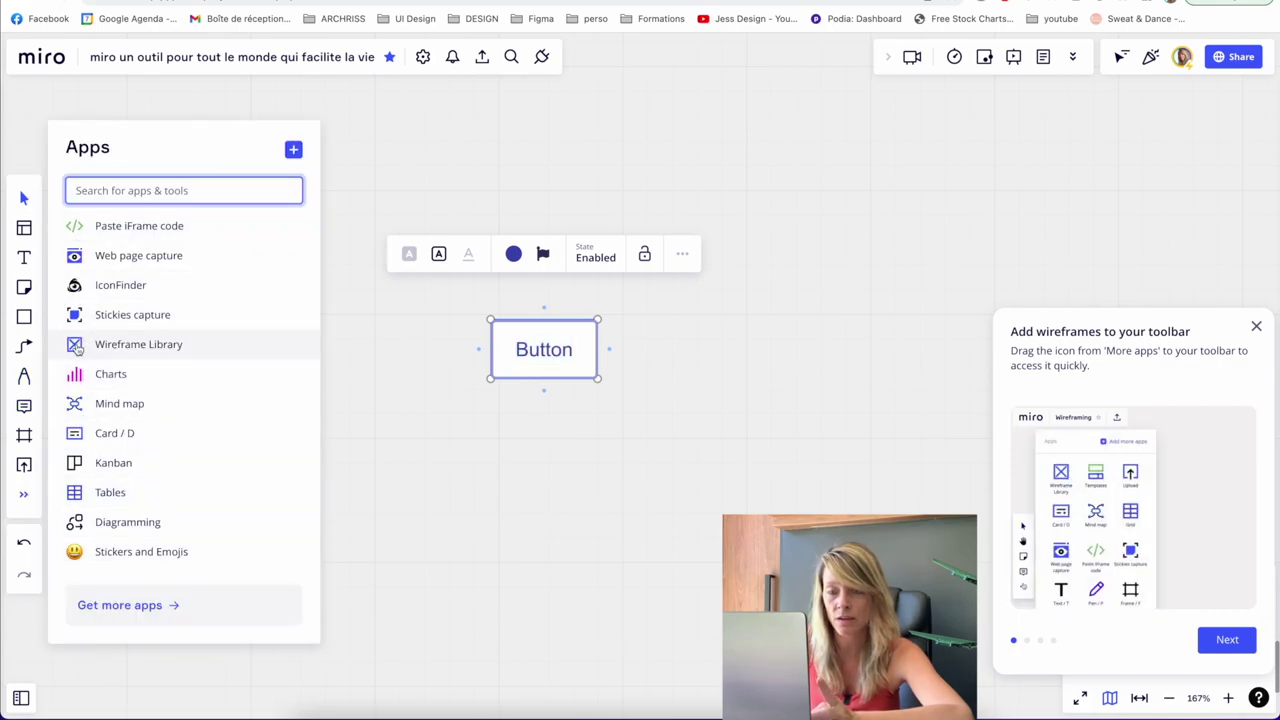
{"action": "left_click_drag", "start_coordinate": [76, 345], "coordinate": [24, 331]}
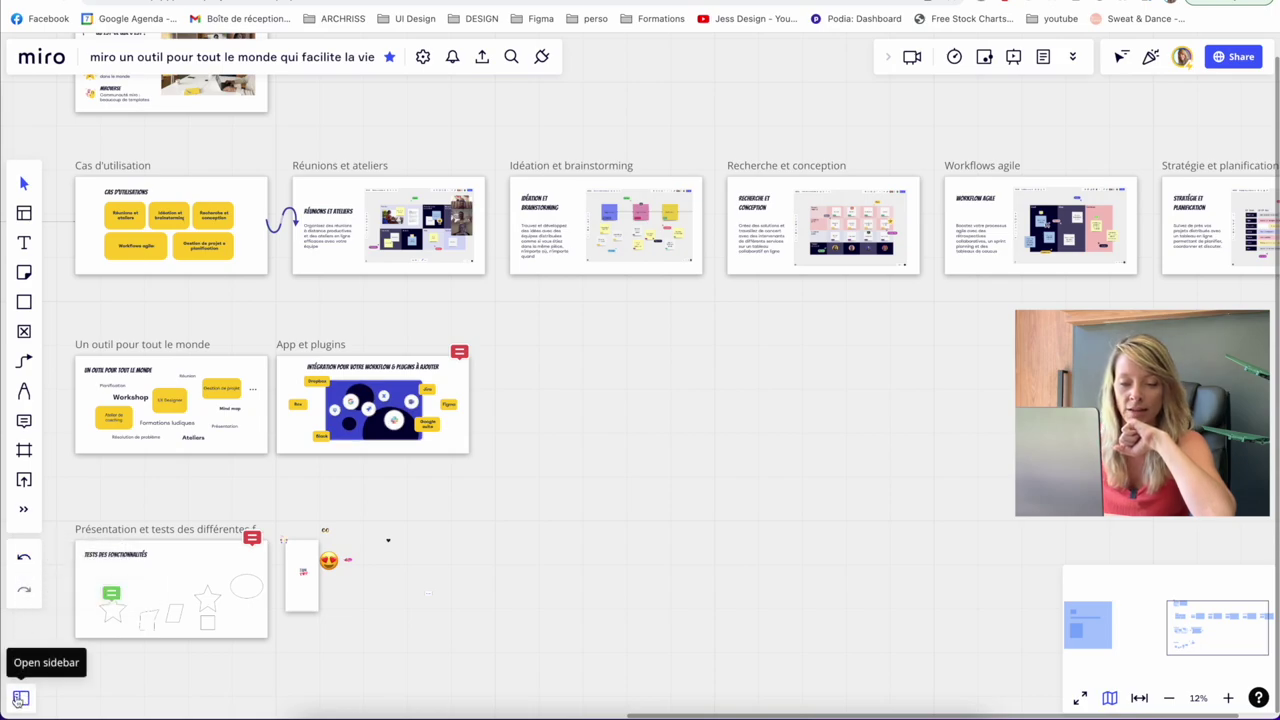
Open the Frames list and jump through several frames, ending at Recherche et conception.
{"action": "left_click", "coordinate": [20, 699]}
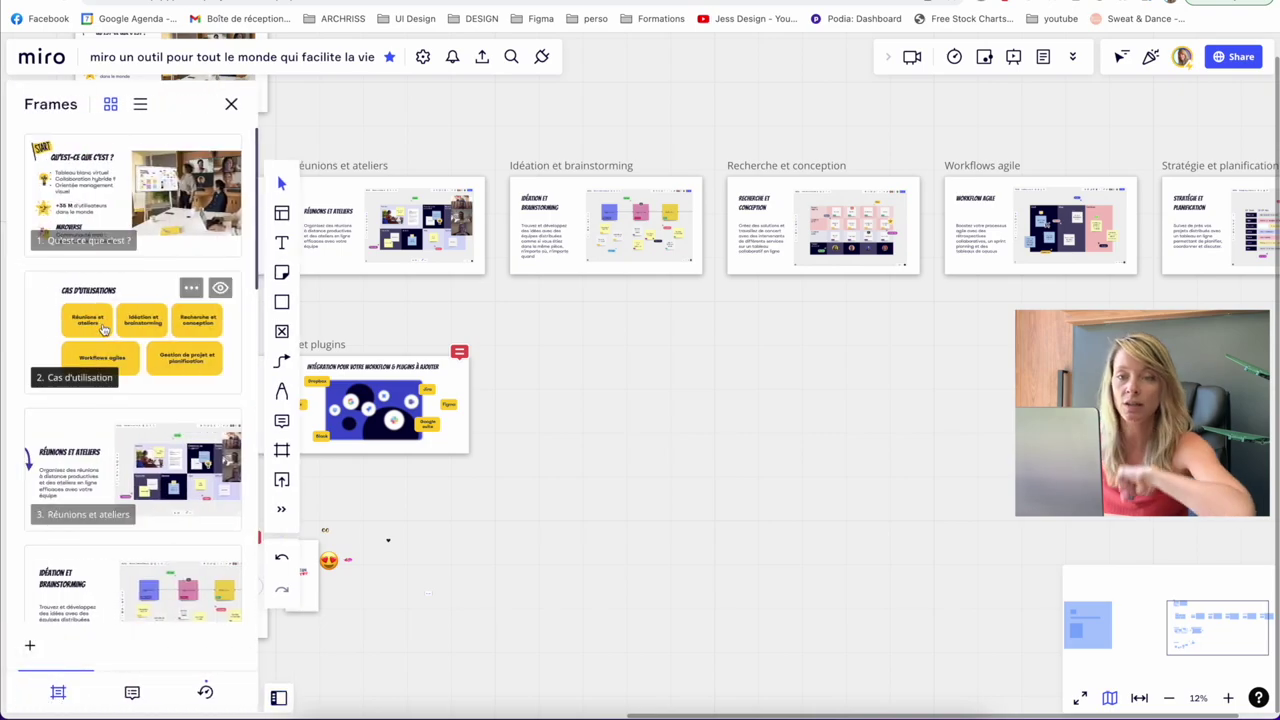
{"action": "left_click", "coordinate": [104, 280]}
{"action": "left_click", "coordinate": [104, 200]}
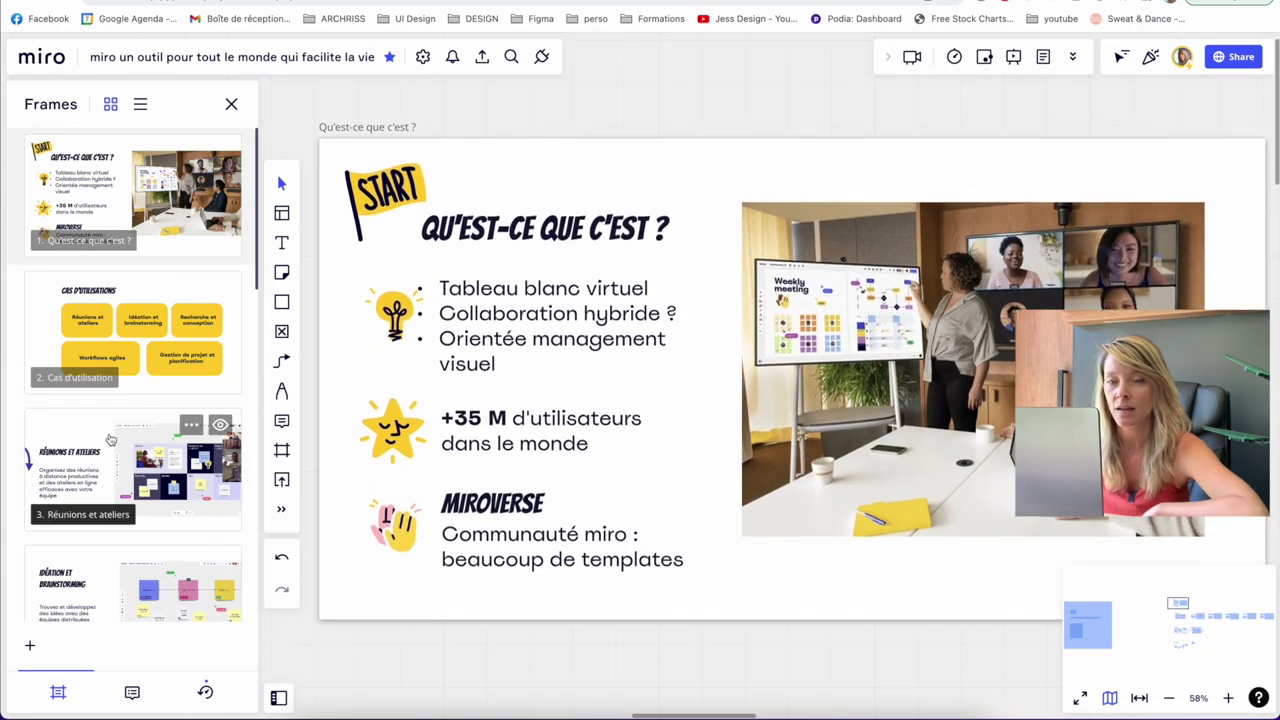
{"action": "left_click", "coordinate": [110, 488]}
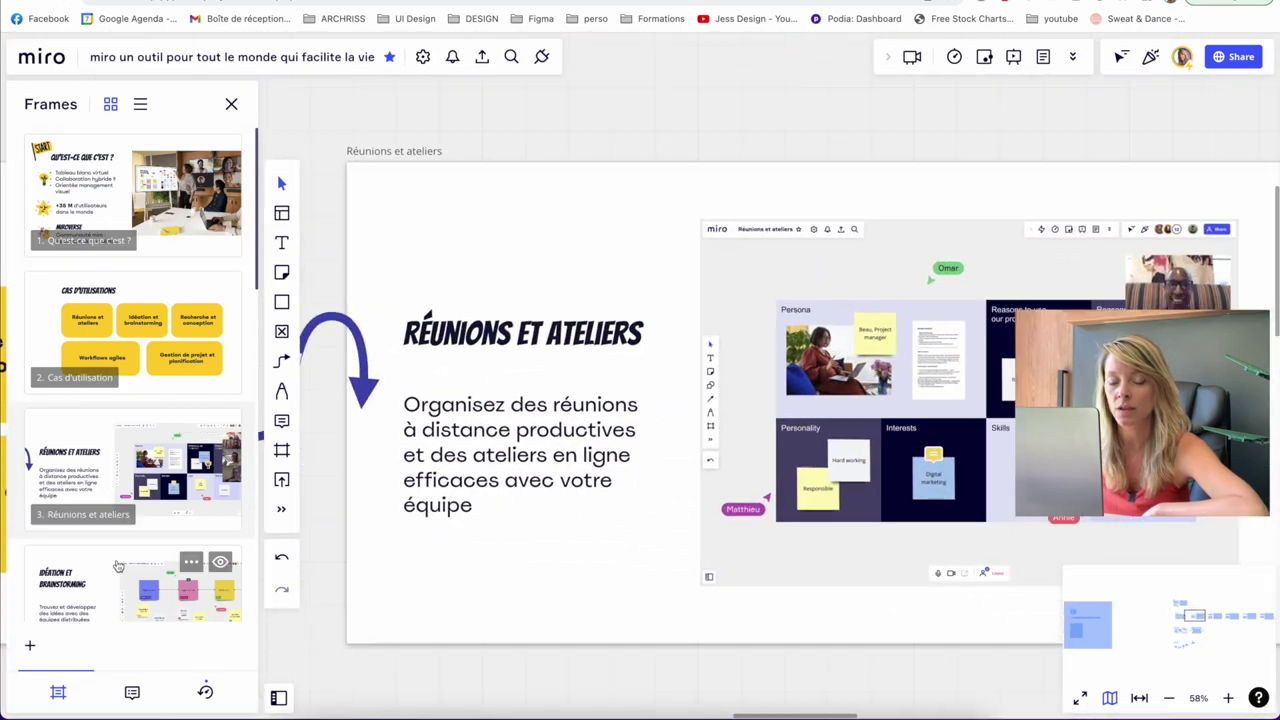
{"action": "scroll", "coordinate": [110, 488], "scroll_direction": "down", "scroll_amount": 1}
{"action": "left_click", "coordinate": [128, 560]}
{"action": "scroll", "coordinate": [128, 450], "scroll_direction": "down", "scroll_amount": 3}
{"action": "scroll", "coordinate": [128, 369], "scroll_direction": "down", "scroll_amount": 1}
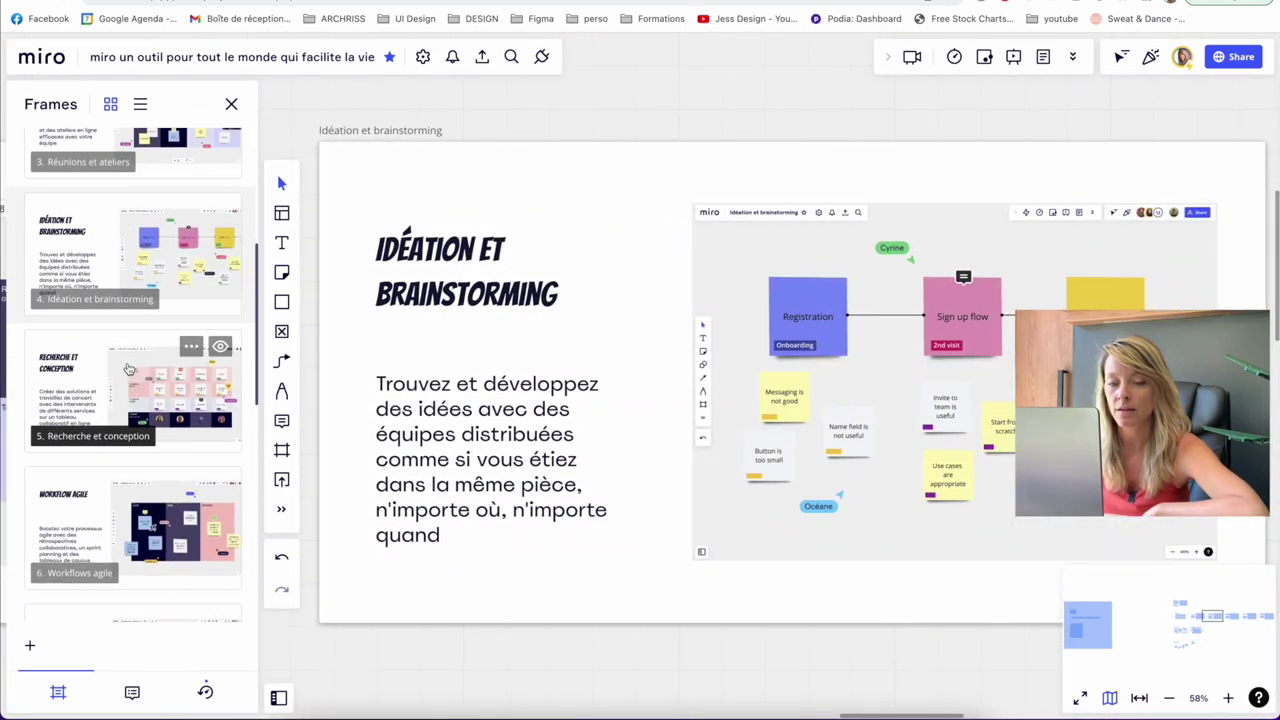
{"action": "left_click", "coordinate": [87, 388]}
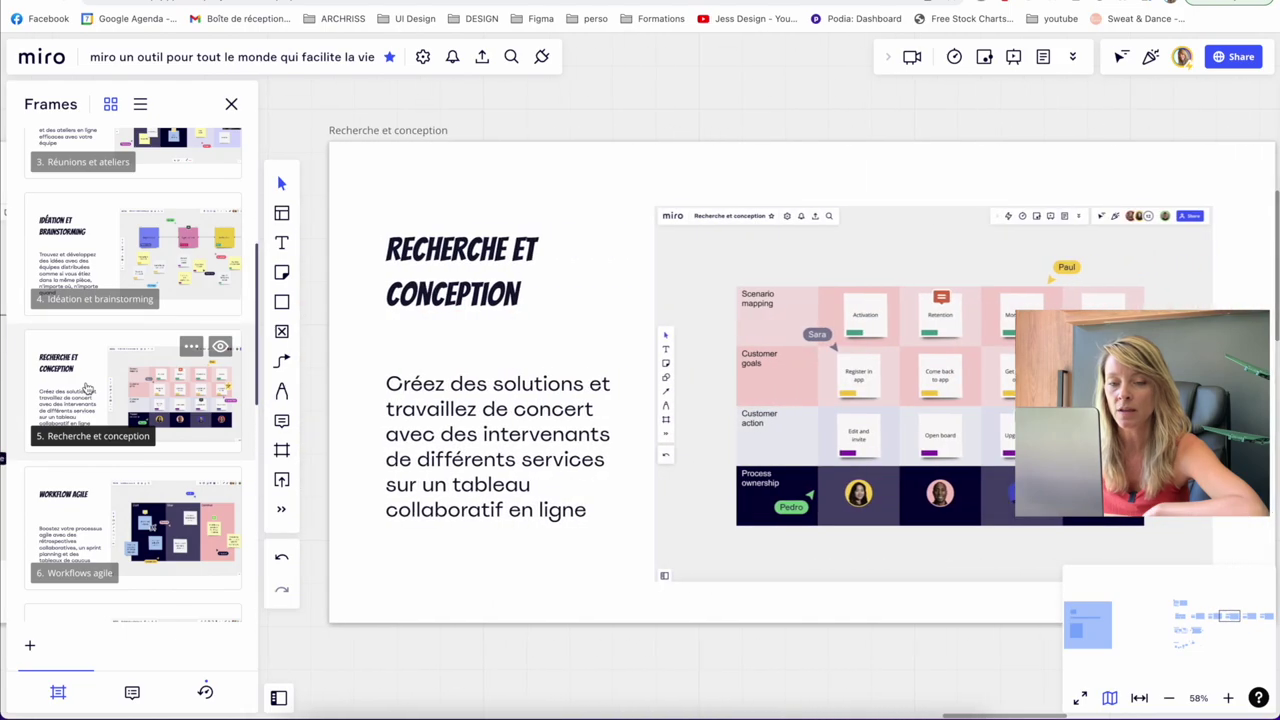
Try moving Workflows agile ahead of Recherche et conception in the frames list.
{"action": "scroll", "coordinate": [100, 390], "scroll_direction": "up", "scroll_amount": 3}
{"action": "scroll", "coordinate": [116, 392], "scroll_direction": "up", "scroll_amount": 1}
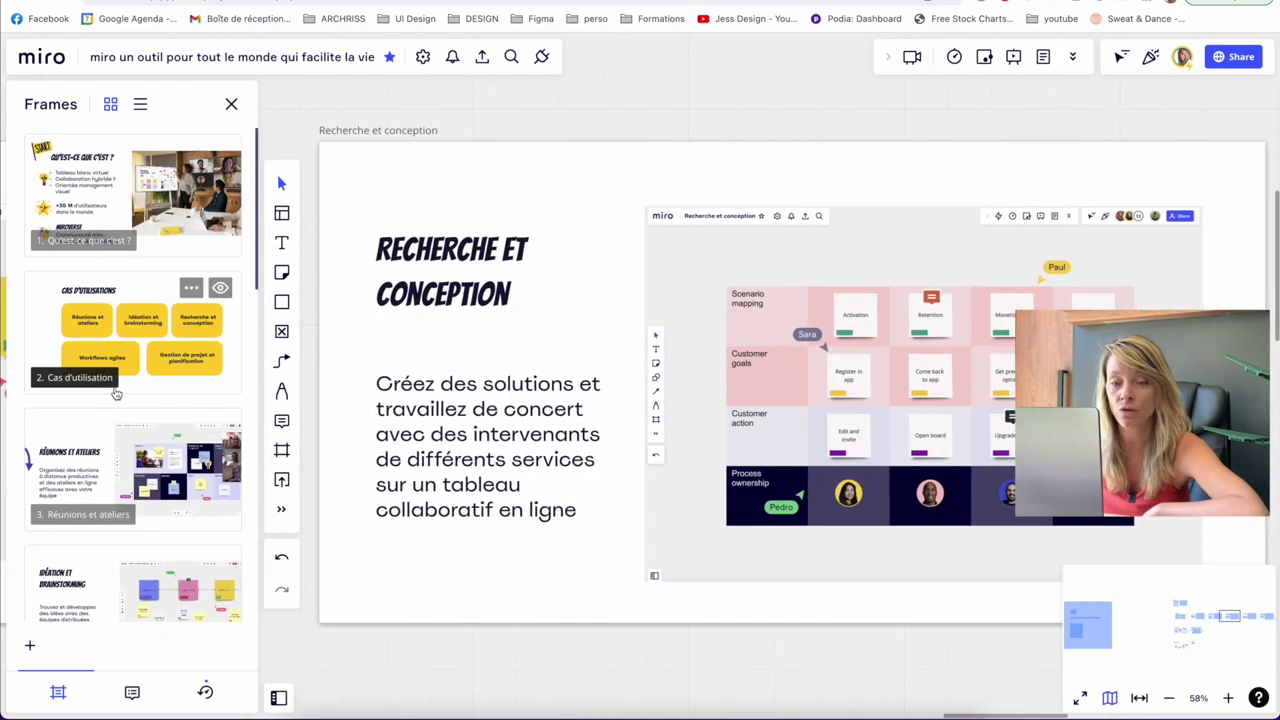
{"action": "scroll", "coordinate": [125, 360], "scroll_direction": "down", "scroll_amount": 2}
{"action": "scroll", "coordinate": [125, 360], "scroll_direction": "down", "scroll_amount": 2}
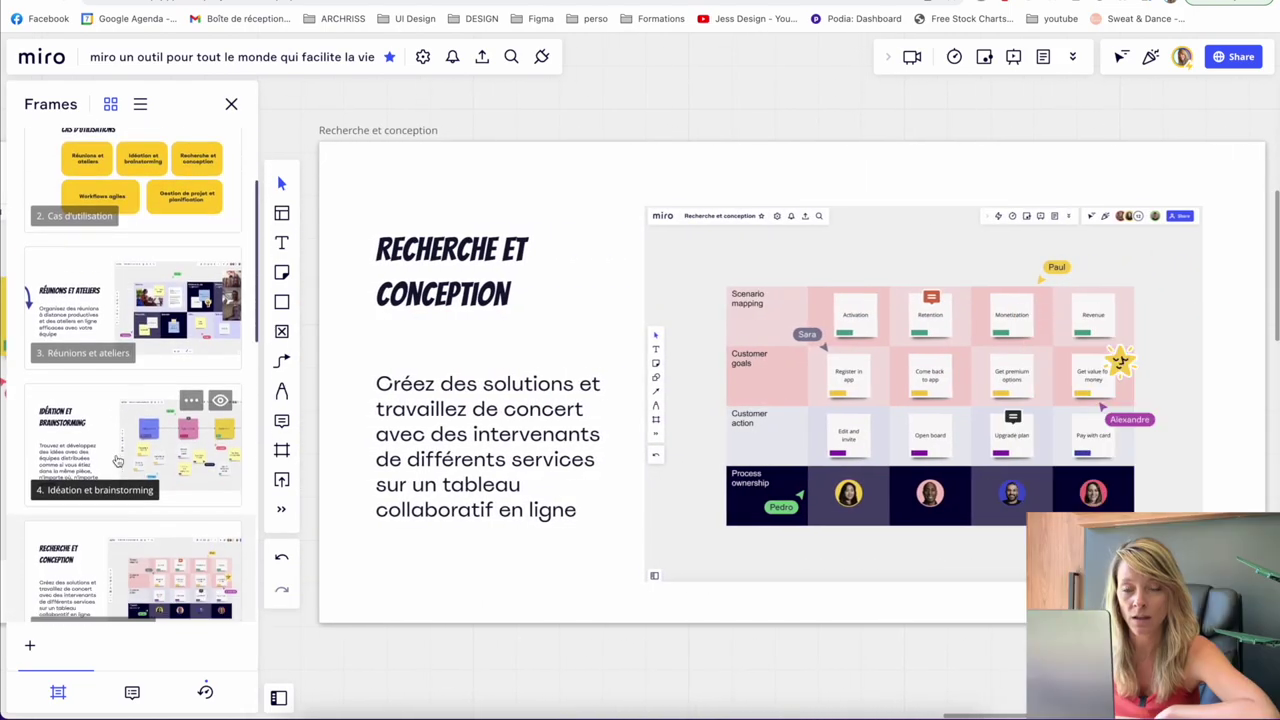
{"action": "scroll", "coordinate": [110, 390], "scroll_direction": "down", "scroll_amount": 3}
{"action": "scroll", "coordinate": [95, 415], "scroll_direction": "down", "scroll_amount": 2}
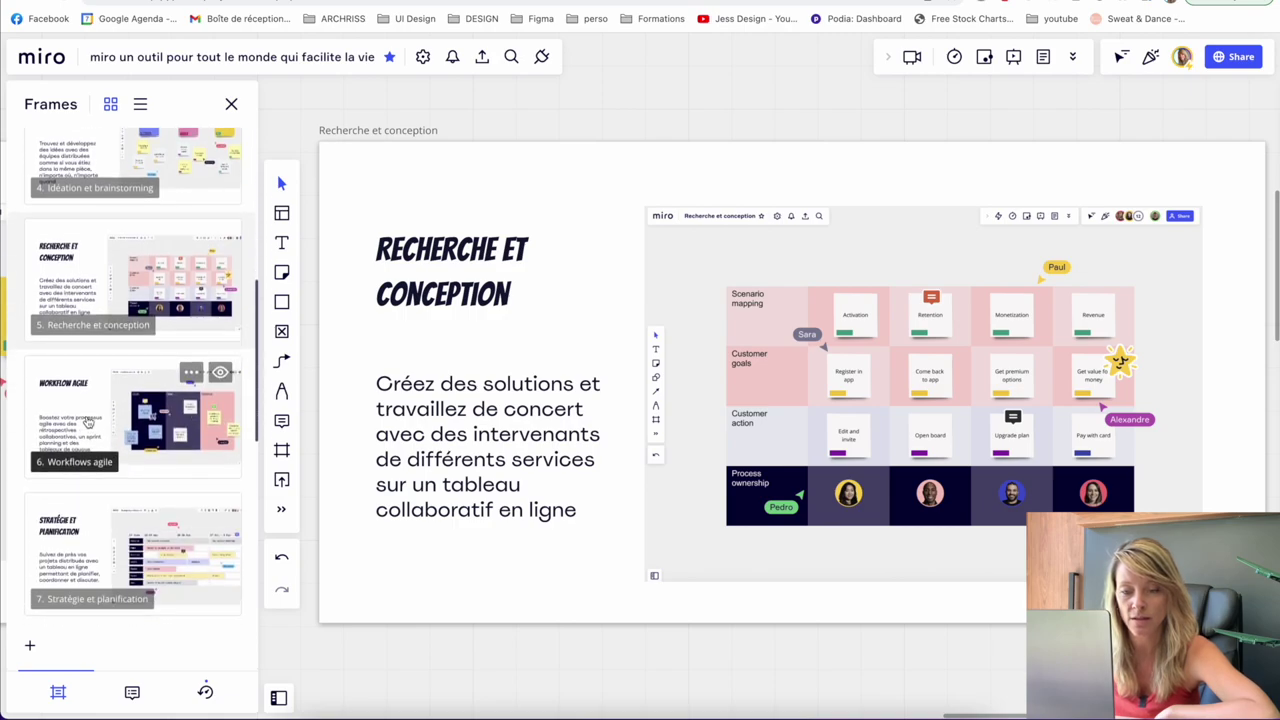
{"action": "mouse_move", "coordinate": [88, 422]}
{"action": "left_mouse_down"}
{"action": "mouse_move", "coordinate": [104, 268]}
{"action": "mouse_move", "coordinate": [118, 395]}
{"action": "left_mouse_up"}
Switch the frames panel to a numbered list, then back to thumbnails.
{"action": "scroll", "coordinate": [119, 385], "scroll_direction": "down", "scroll_amount": 3}
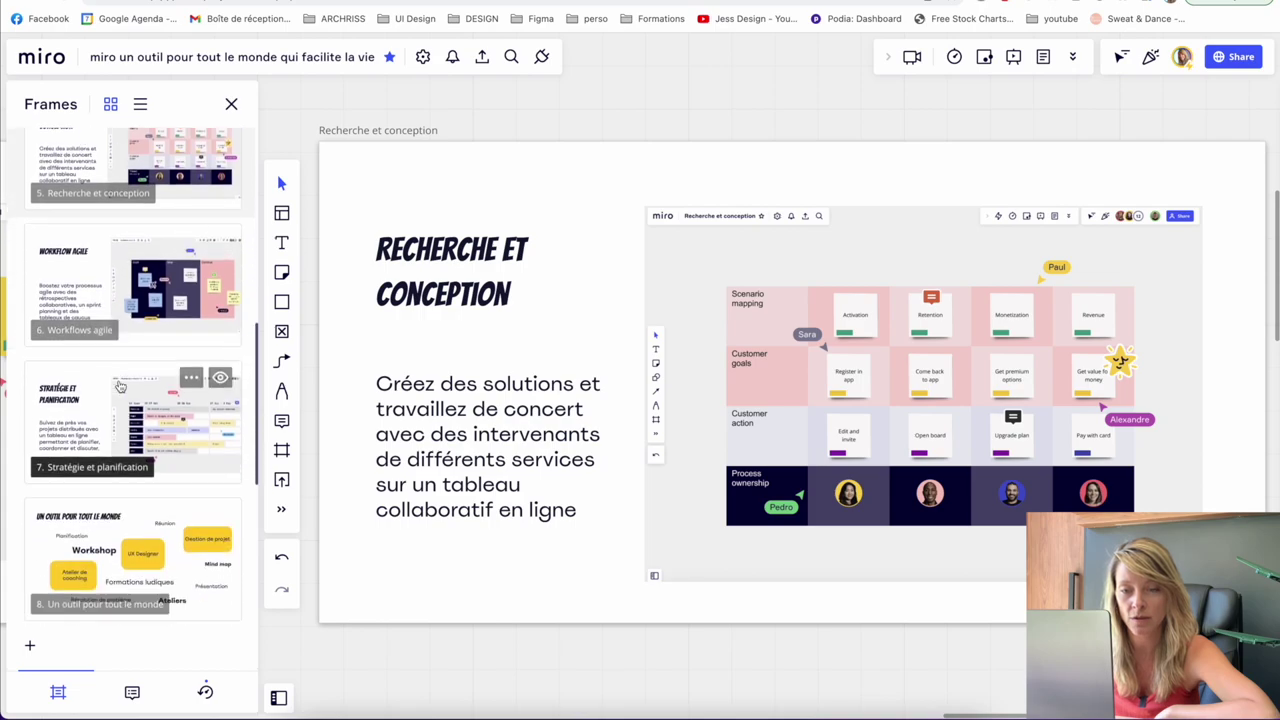
{"action": "scroll", "coordinate": [118, 387], "scroll_direction": "down", "scroll_amount": 2}
{"action": "scroll", "coordinate": [118, 387], "scroll_direction": "down", "scroll_amount": 2}
{"action": "scroll", "coordinate": [118, 387], "scroll_direction": "down", "scroll_amount": 2}
{"action": "left_click", "coordinate": [111, 105]}
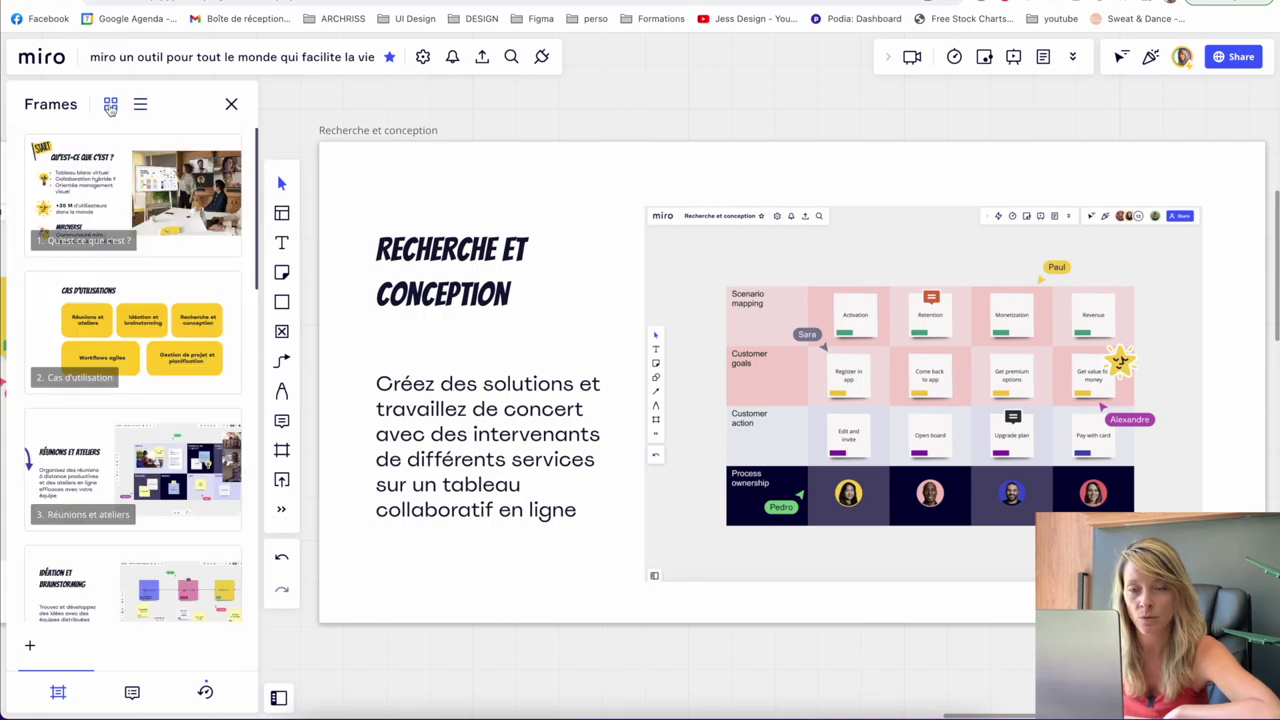
{"action": "left_click", "coordinate": [140, 104]}
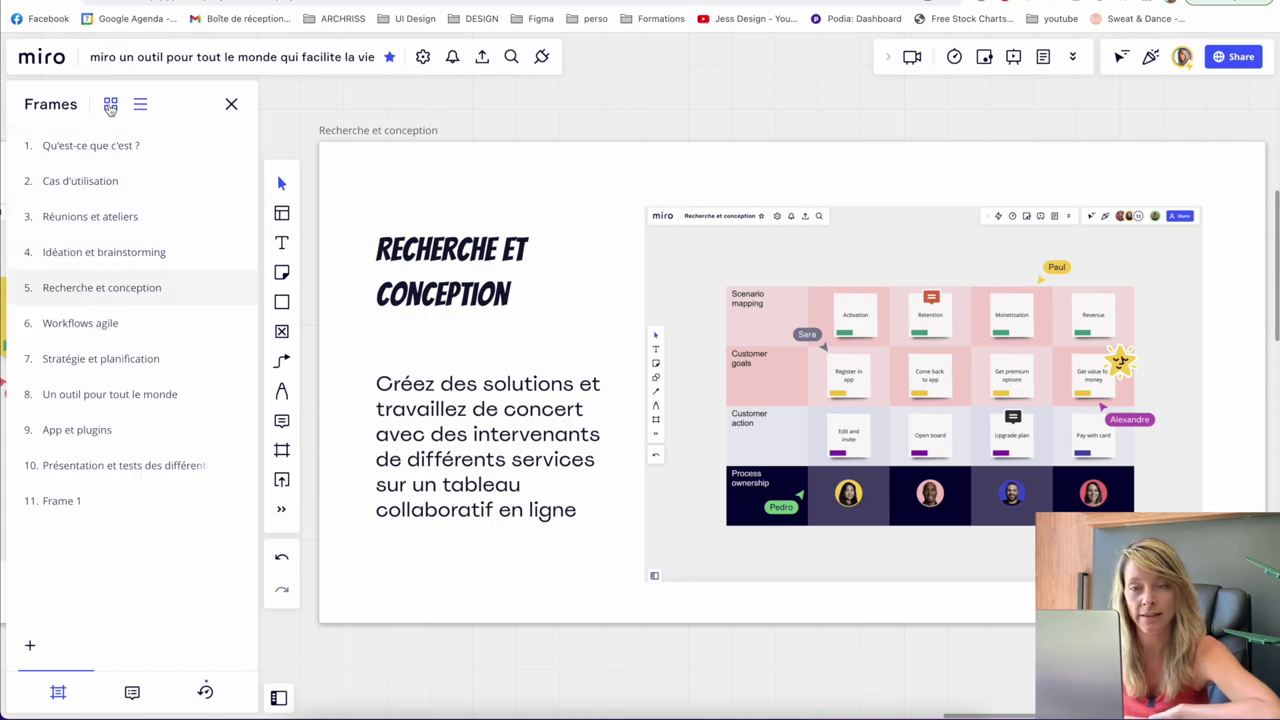
{"action": "left_click", "coordinate": [111, 107]}
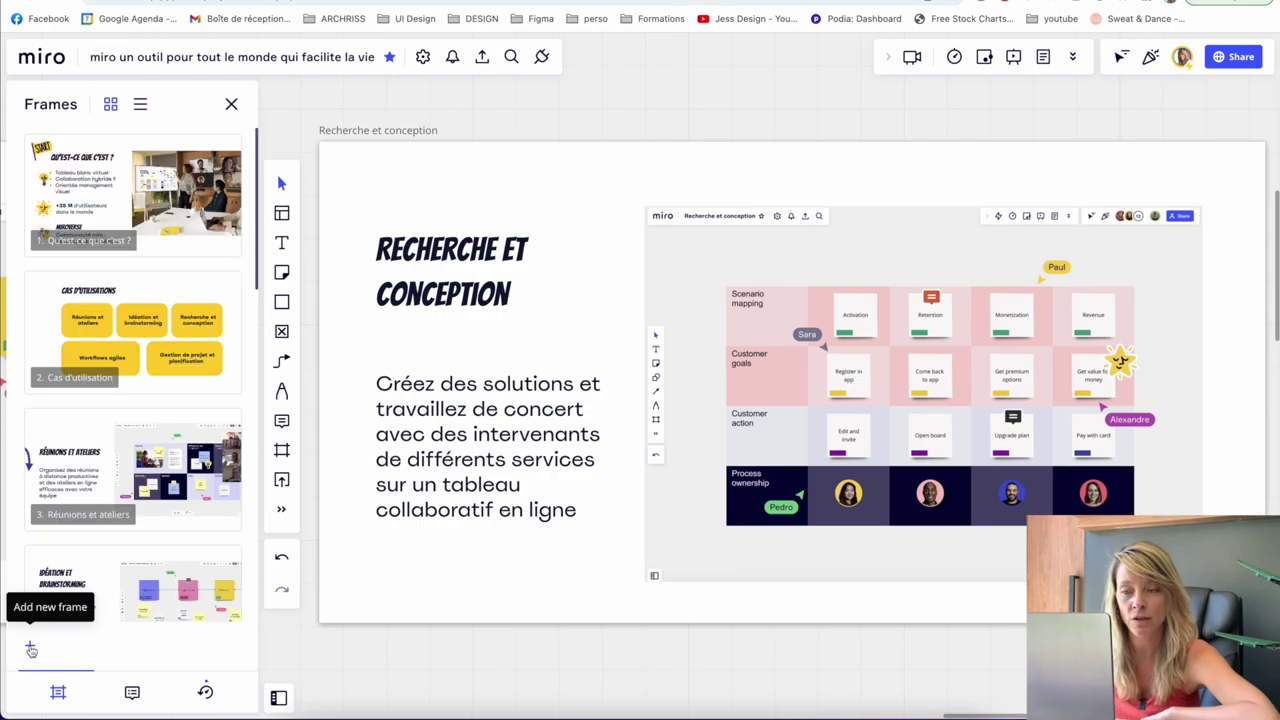
Add a new empty Frame 2 to the board.
{"action": "left_click", "coordinate": [31, 651]}
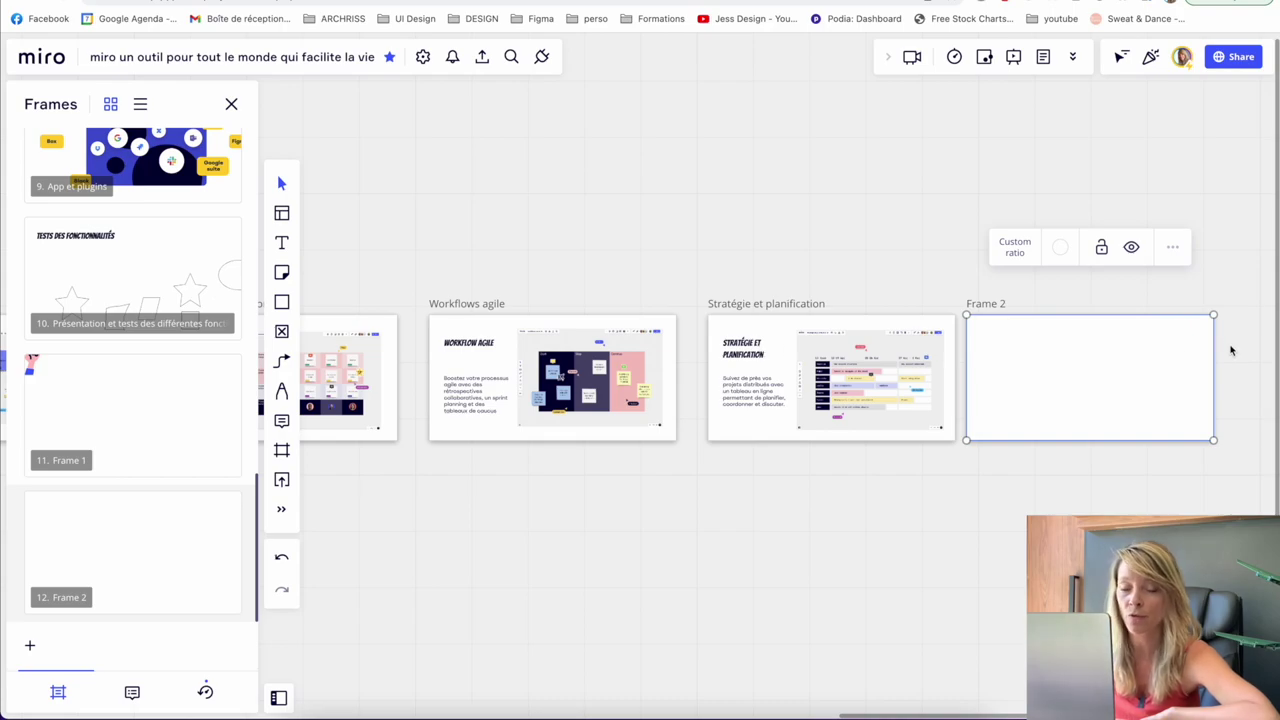
Show the board's four comments in the Comments panel.
{"action": "left_click", "coordinate": [132, 692]}
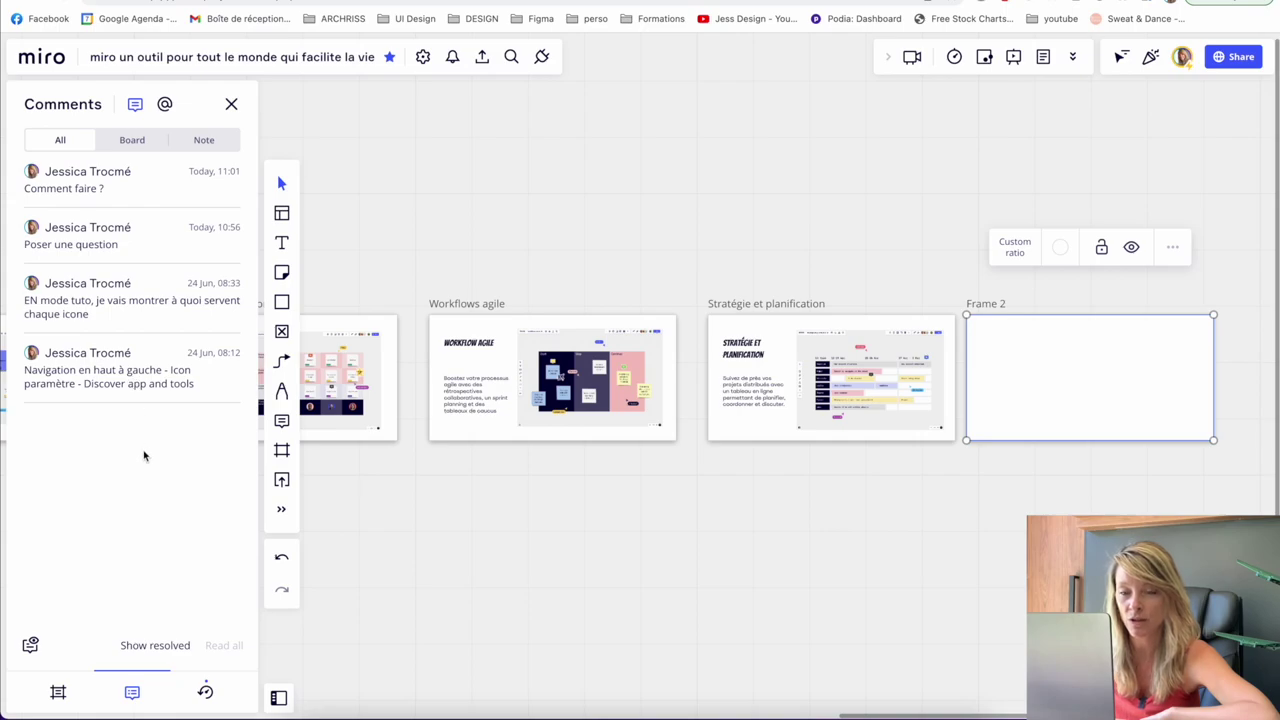
View the Board history activity log, topped by the added Frame 2.
{"action": "left_click", "coordinate": [206, 691]}
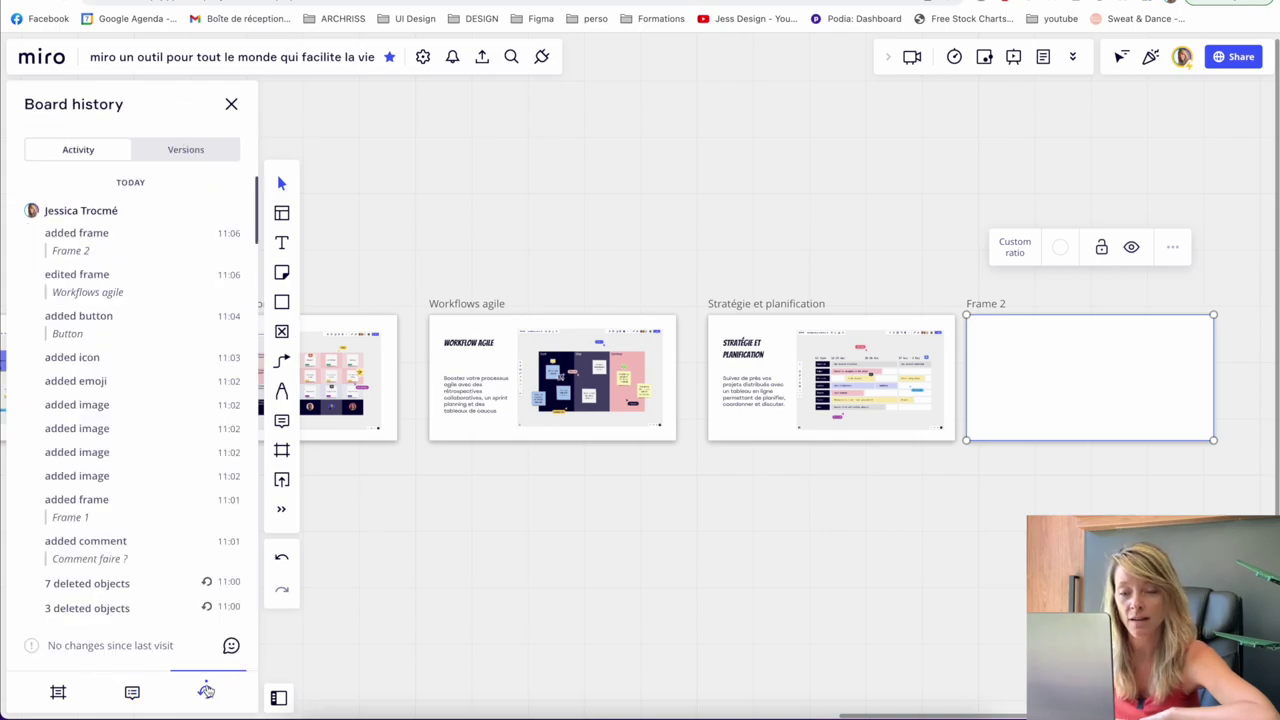